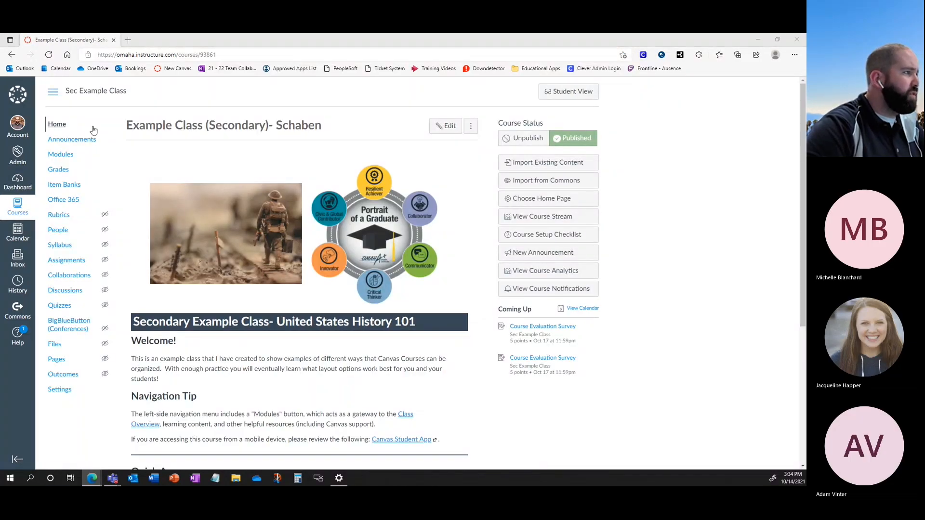
- Look over the course's modules and open the complete list of its pages
click(60, 156)
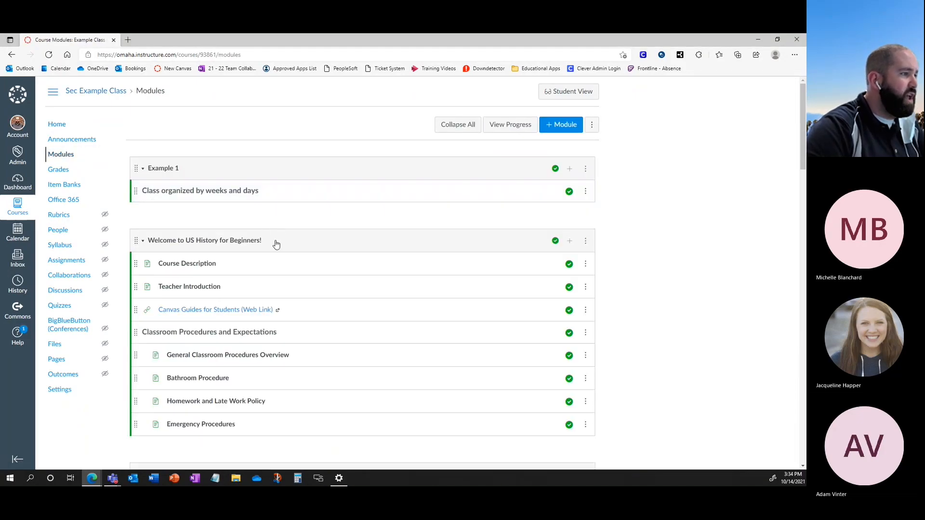
scroll(276, 245, down, 4)
scroll(279, 237, down, 3)
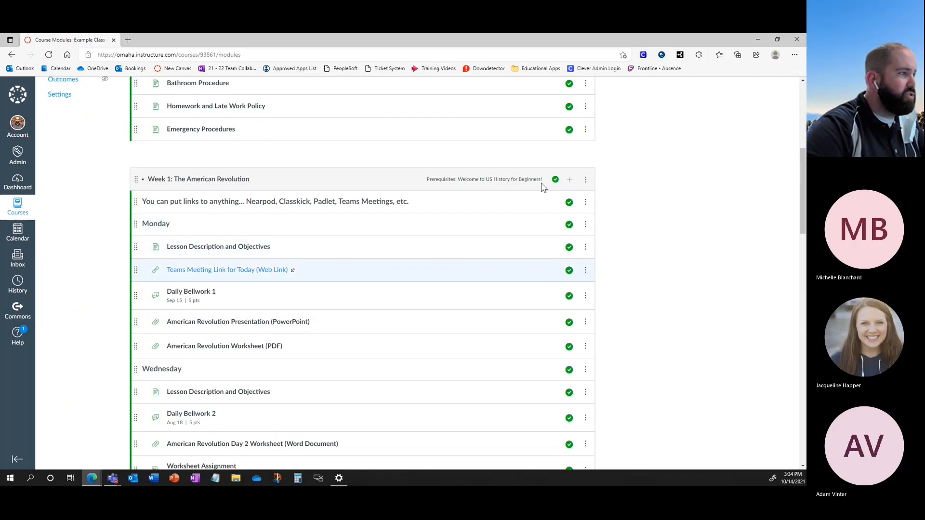
scroll(403, 362, up, 1)
scroll(403, 362, up, 4)
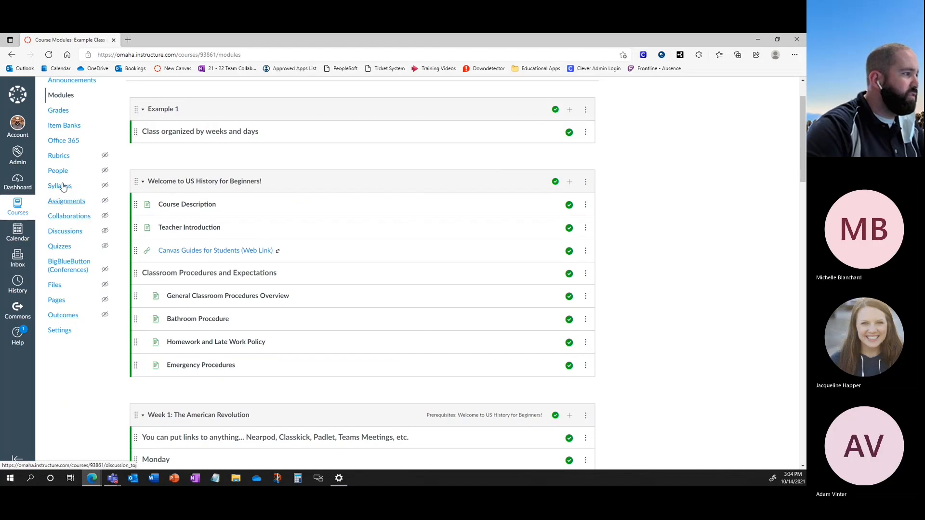
click(57, 300)
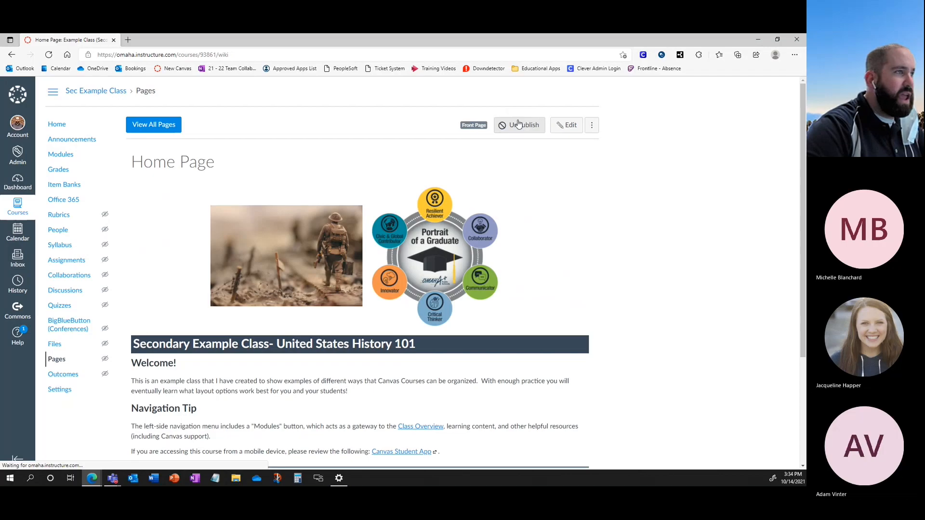
click(148, 124)
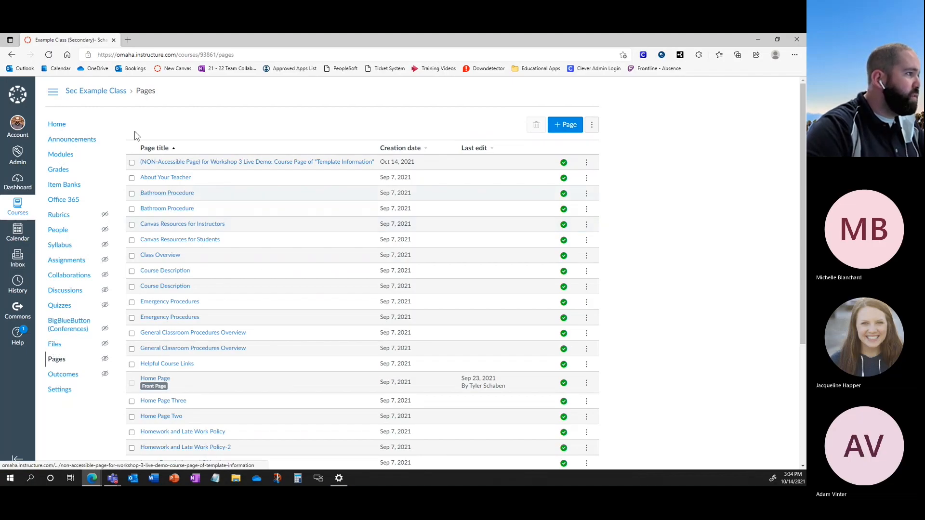
- Return to the course modules and examine how the items in the Week 1 and Week 2 modules are organized by day
click(62, 155)
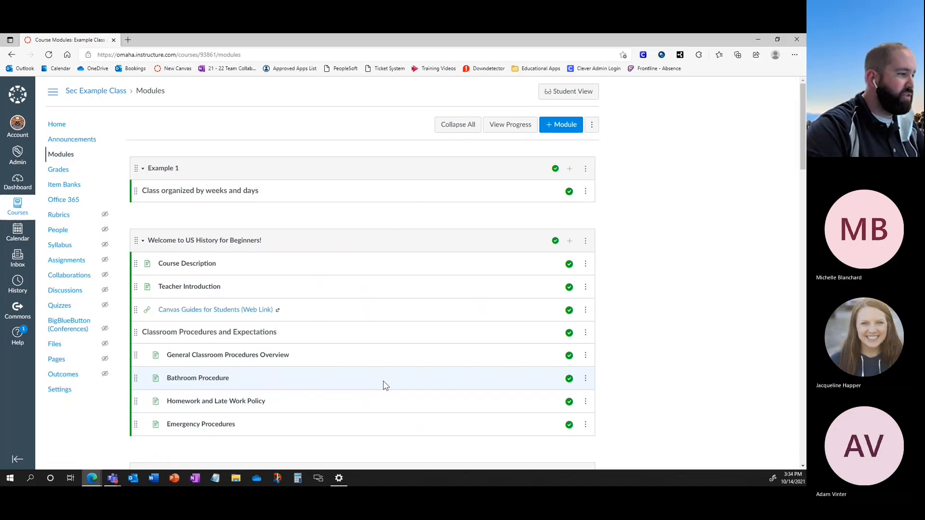
scroll(209, 299, down, 8)
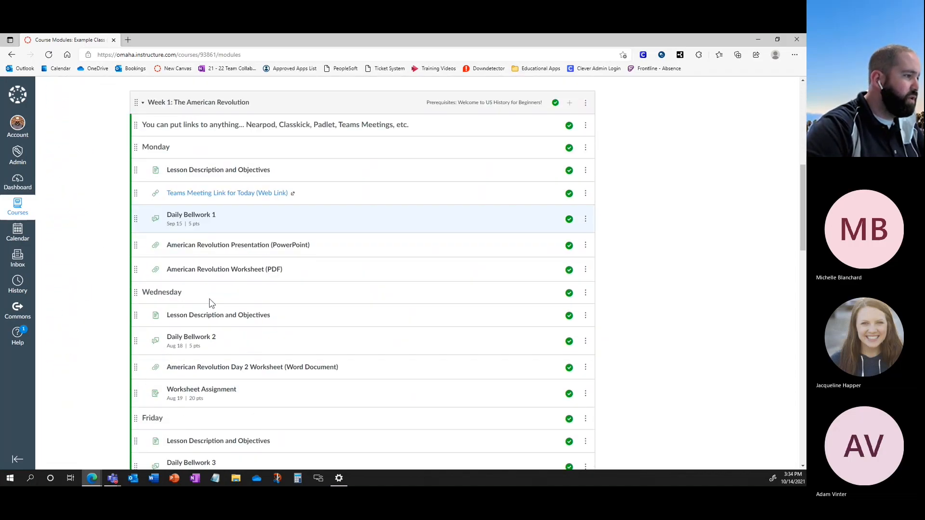
scroll(211, 303, down, 1)
scroll(465, 320, up, 3)
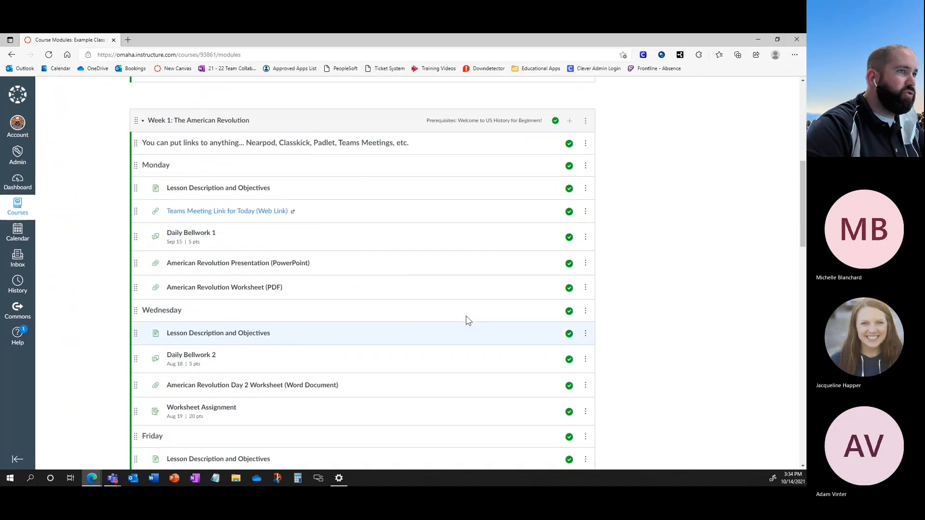
scroll(450, 359, down, 7)
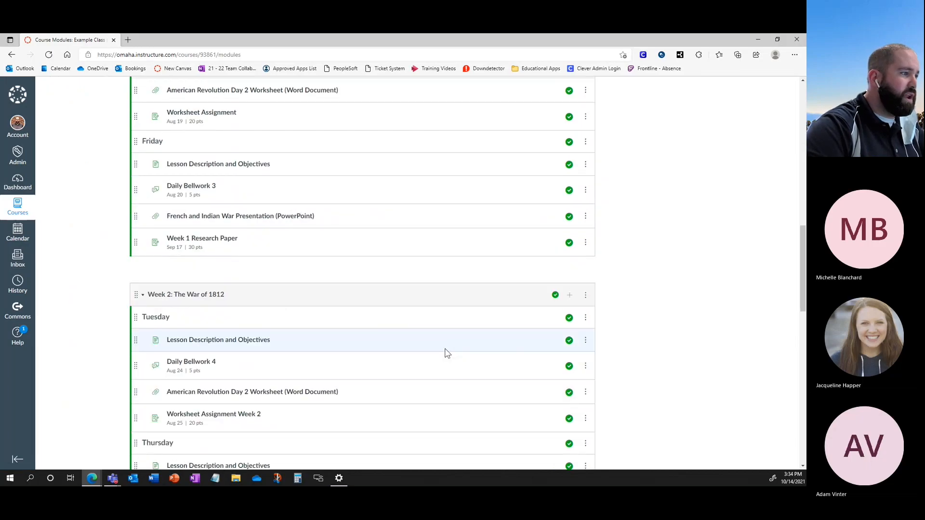
scroll(447, 355, up, 6)
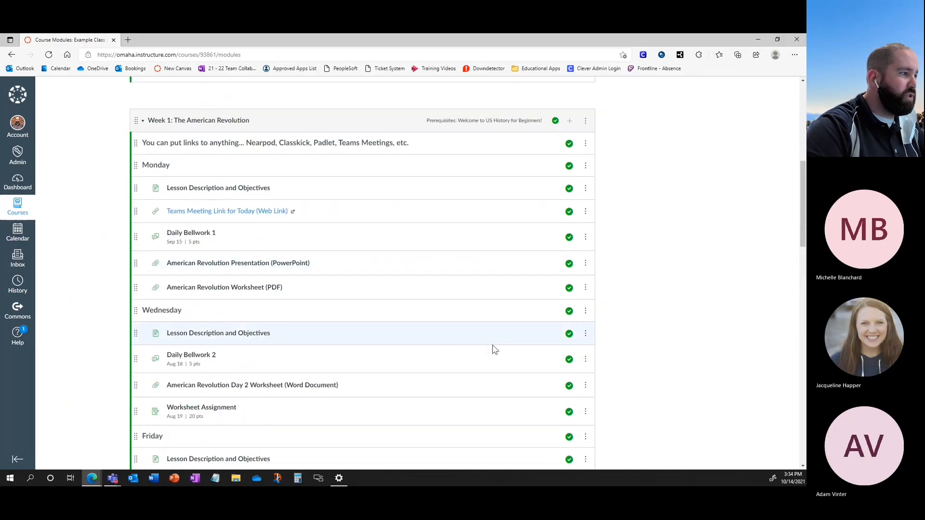
scroll(493, 349, down, 4)
scroll(492, 350, up, 5)
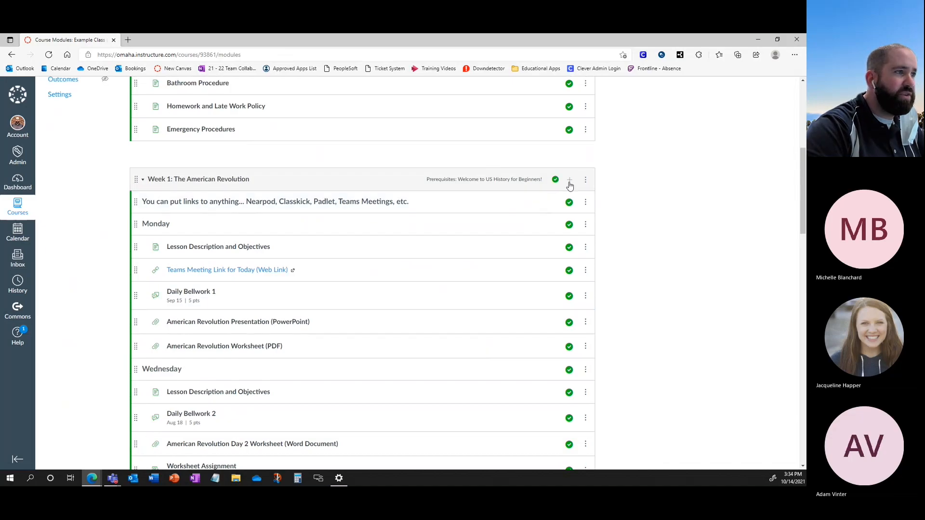
- Start adding an item of type Page to the Week 1: The American Revolution module and look through the existing pages
click(570, 182)
click(325, 209)
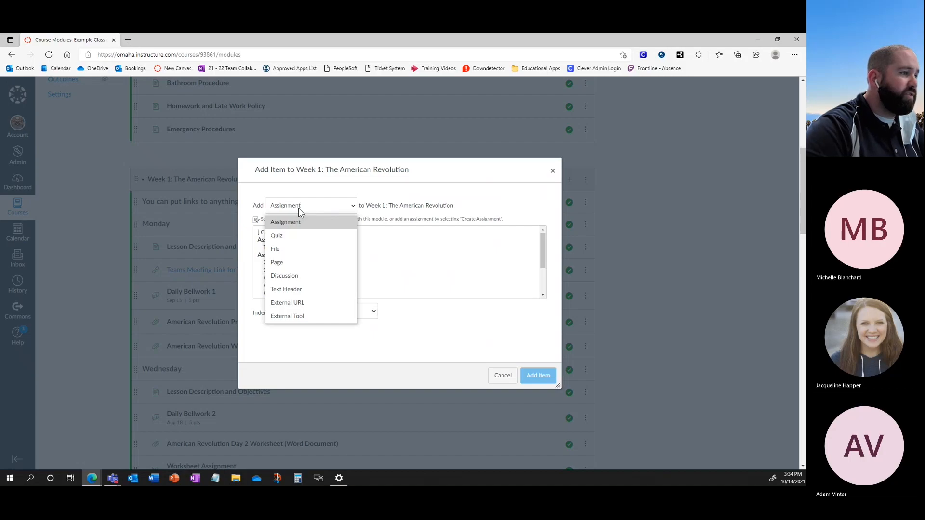
click(325, 265)
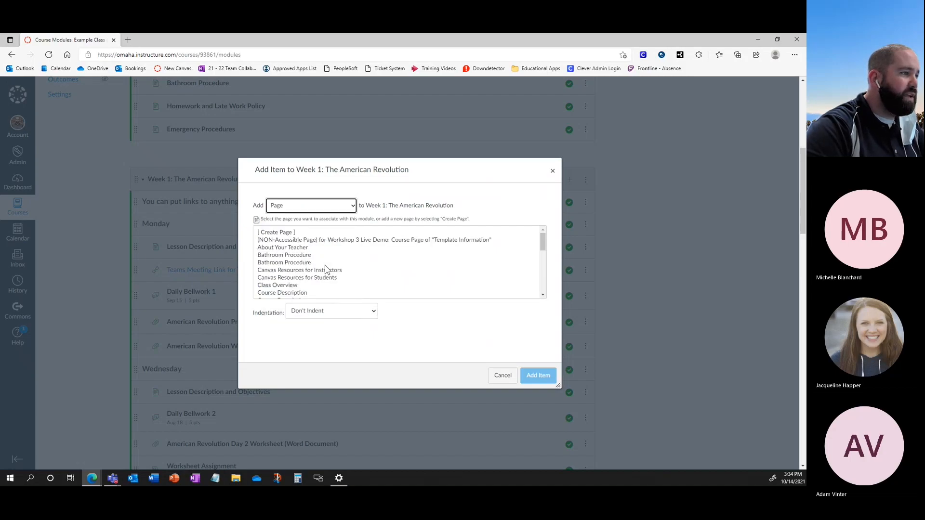
scroll(276, 269, down, 3)
scroll(276, 269, down, 3)
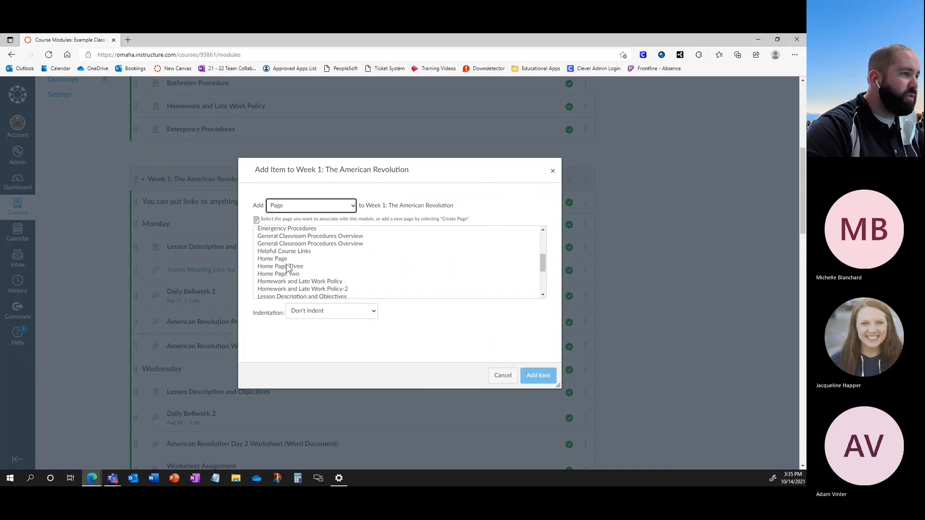
scroll(284, 290, down, 1)
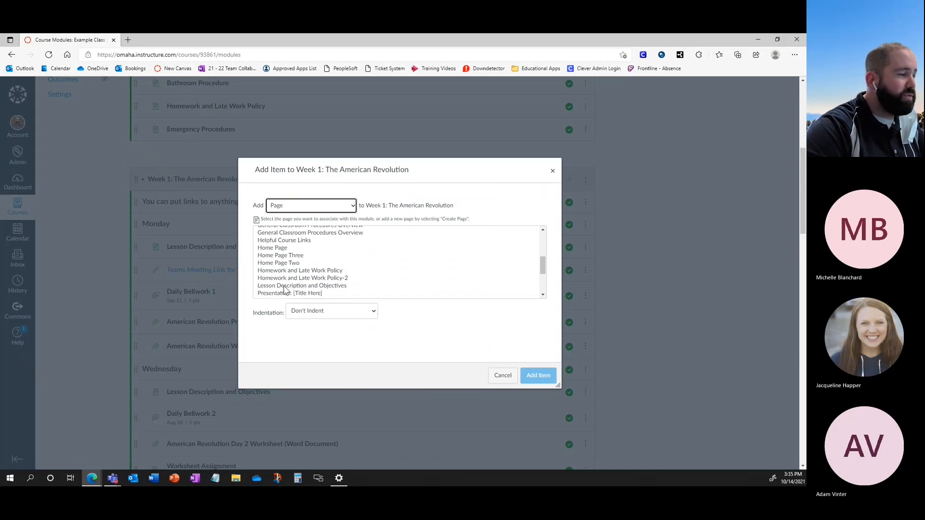
scroll(284, 289, up, 1)
scroll(285, 290, up, 1)
scroll(285, 290, down, 3)
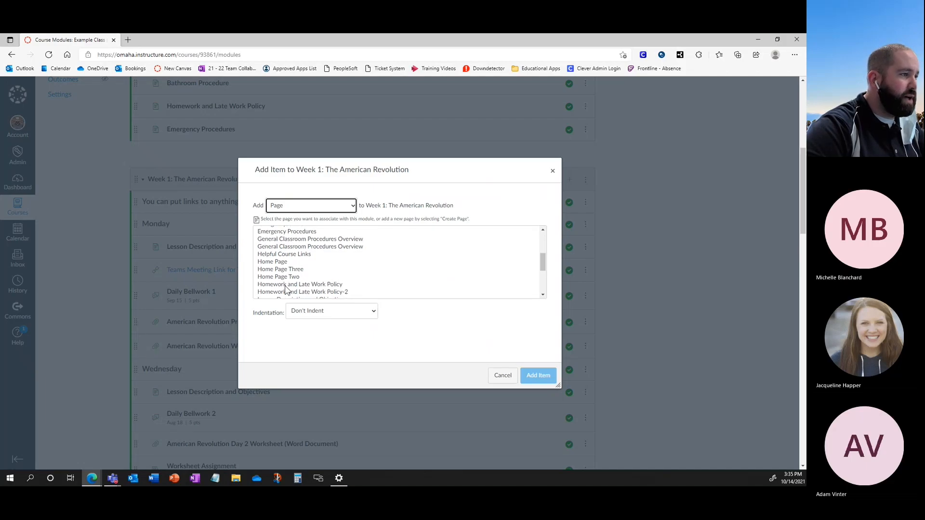
scroll(285, 250, up, 6)
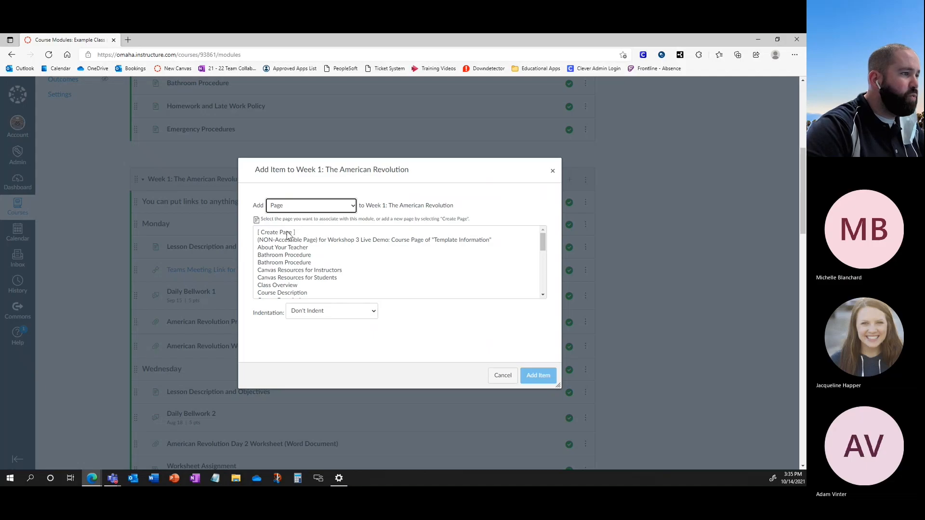
- Create a new page named Flanders Field and add it to the Week 1 module
click(288, 235)
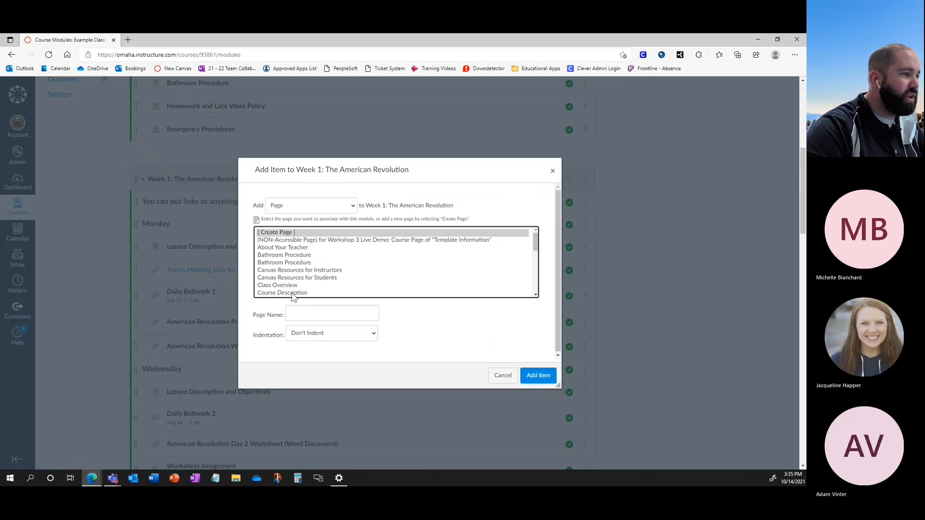
click(293, 311)
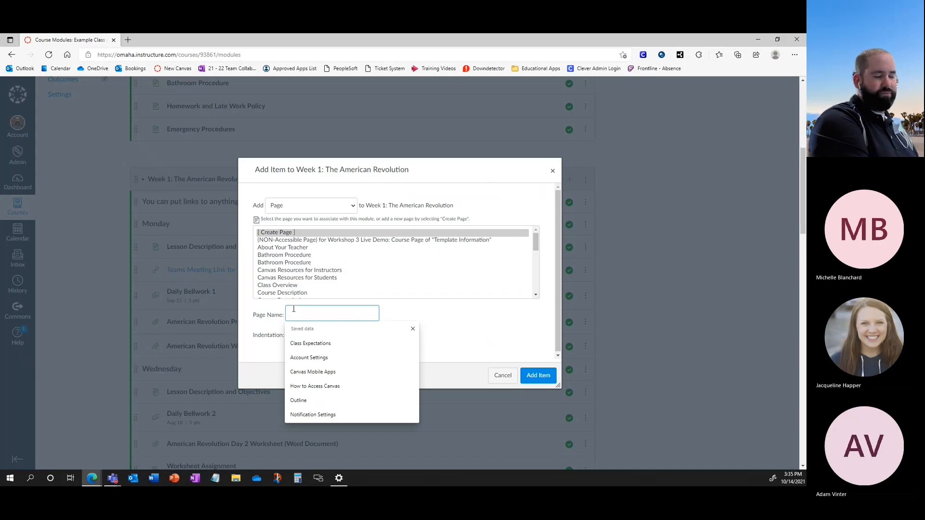
text(Hand)
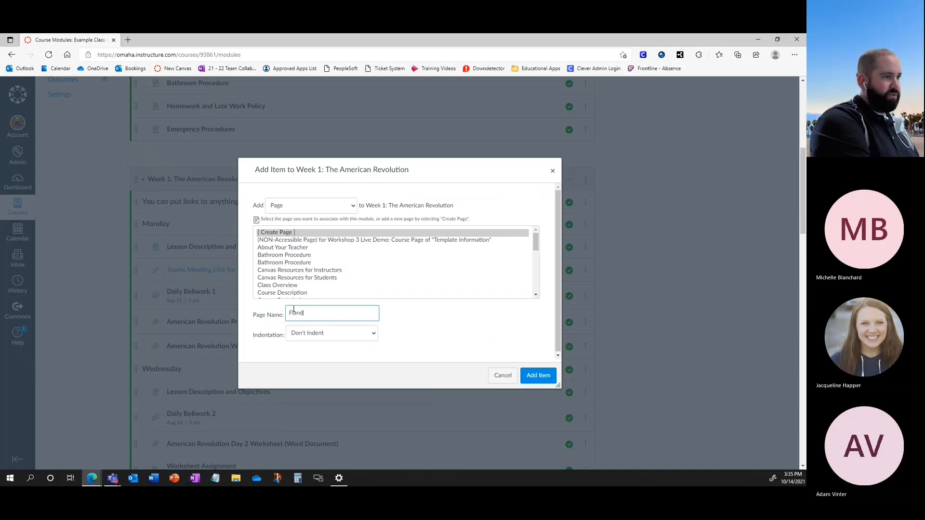
text(ers Field)
click(532, 376)
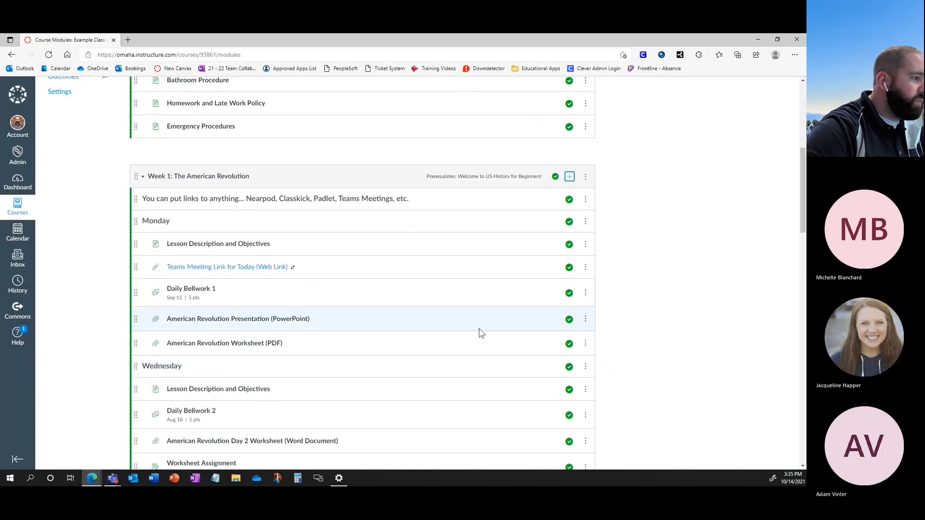
- Indent the Flanders Field page one level and move it under Monday, directly below Lesson Description and Objectives
scroll(480, 332, down, 2)
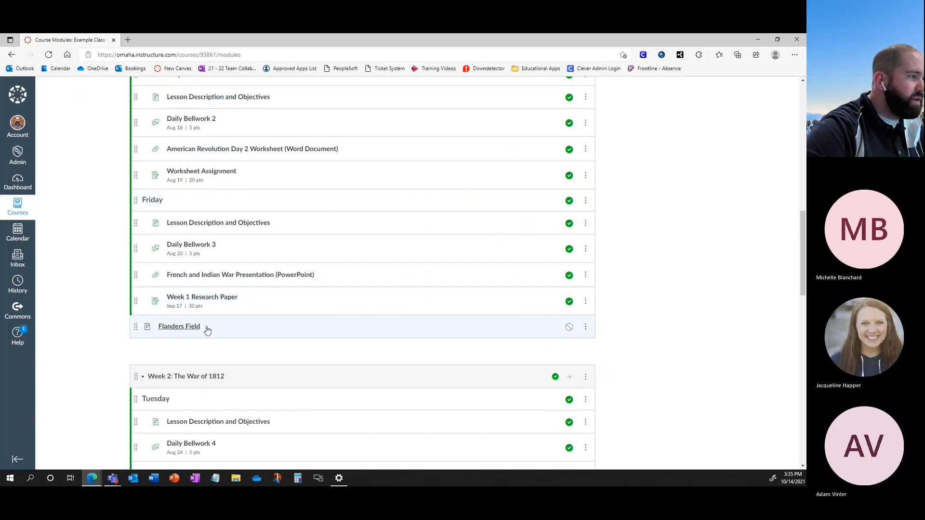
click(585, 328)
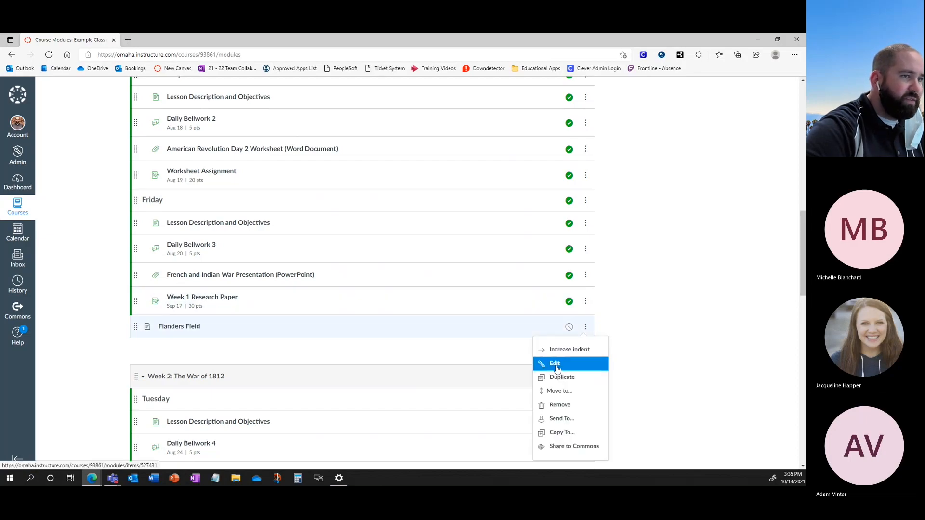
click(615, 335)
click(585, 327)
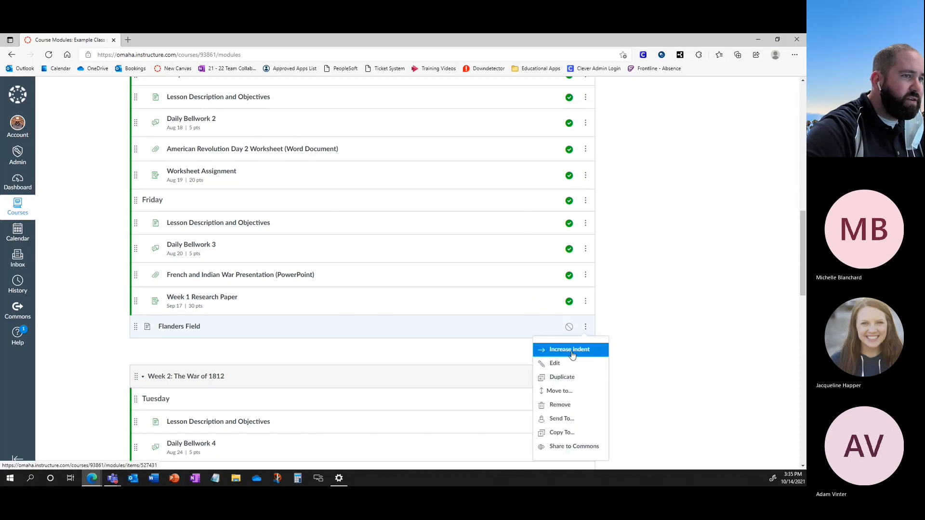
click(571, 350)
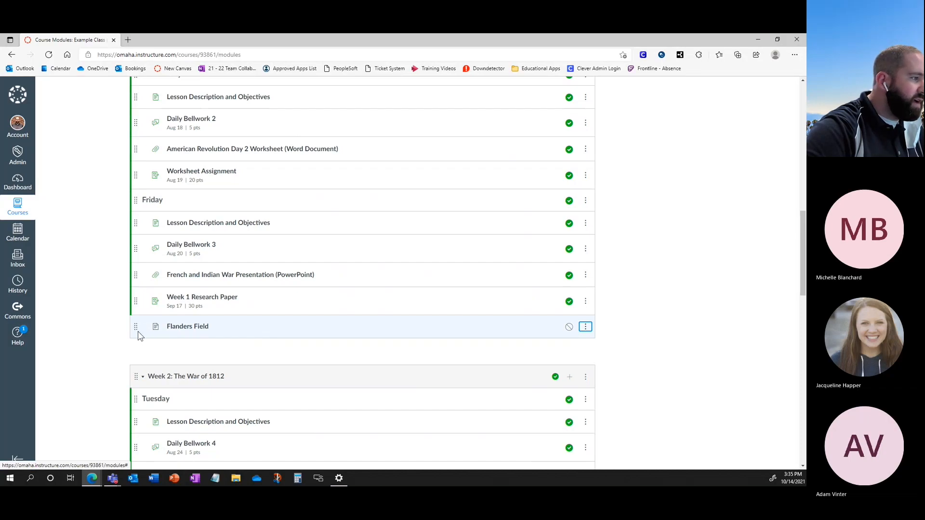
drag(136, 328, 175, 204)
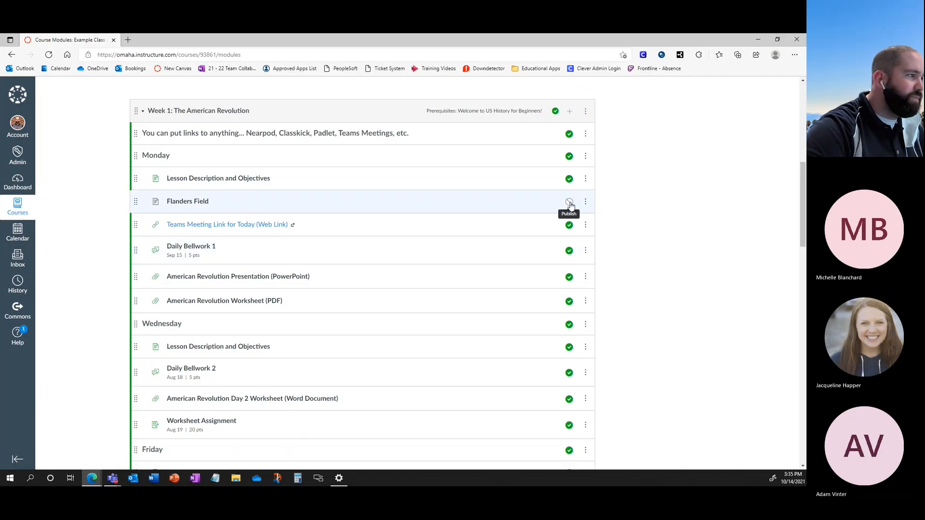
- Open the Flanders Field page for editing and enlarge its content area vertically
click(196, 203)
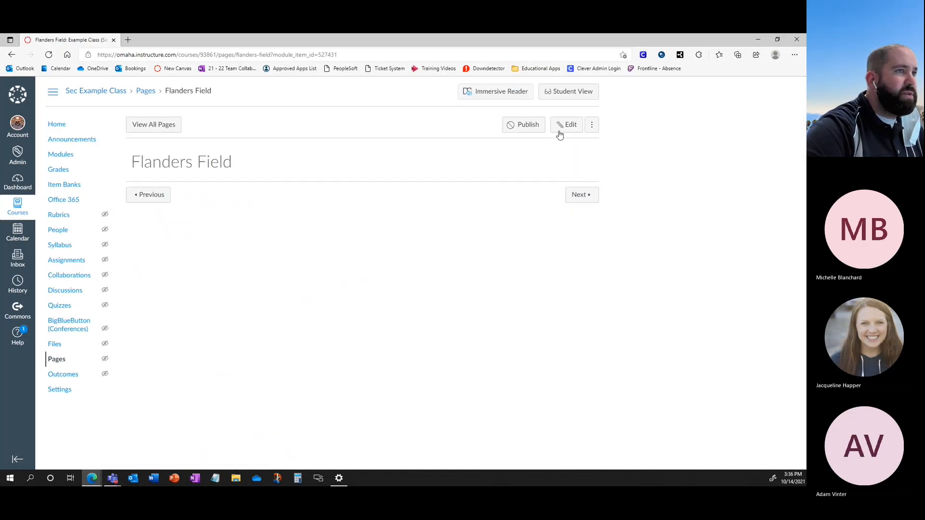
click(562, 125)
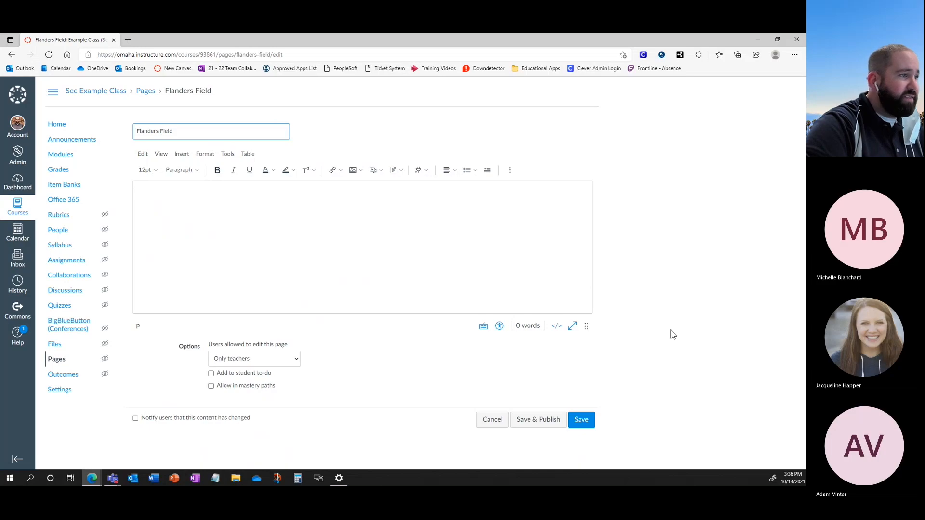
click(277, 200)
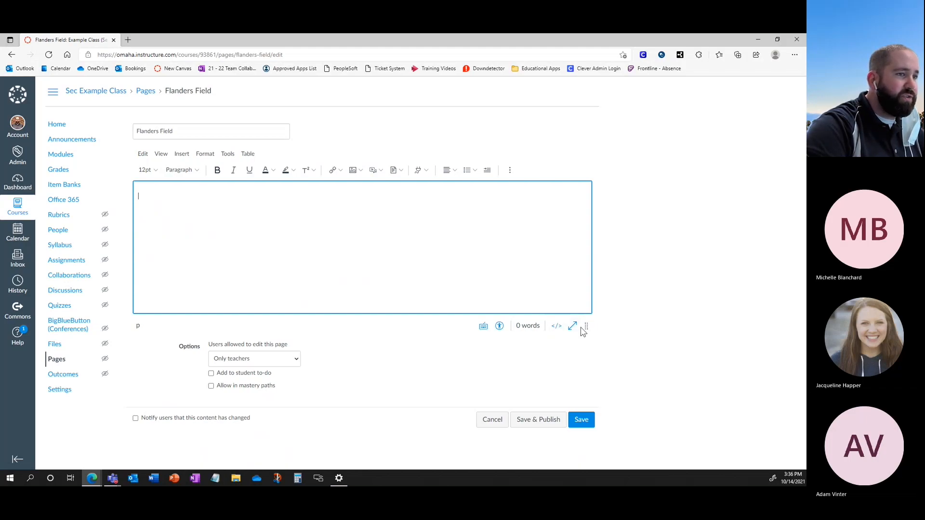
drag(587, 326, 586, 404)
scroll(611, 261, down, 1)
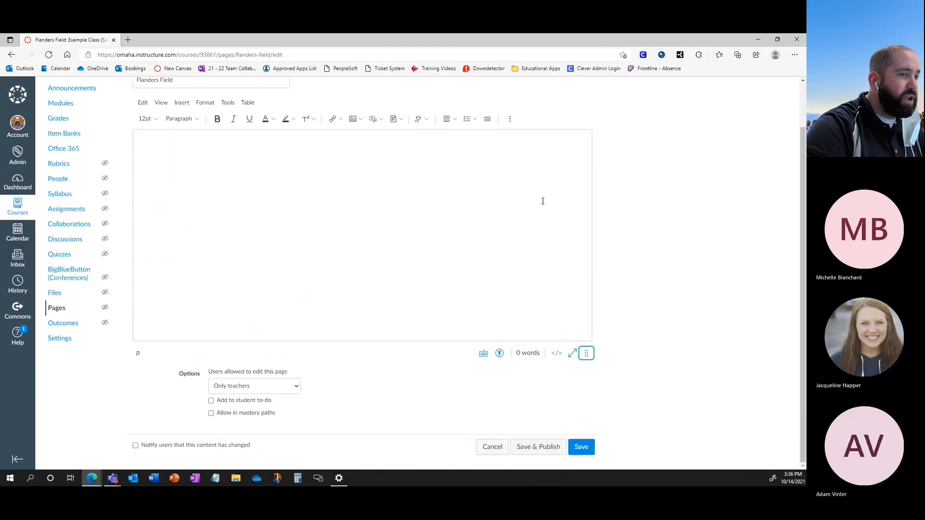
- Switch the page editor to fullscreen and return it to the normal view
click(572, 357)
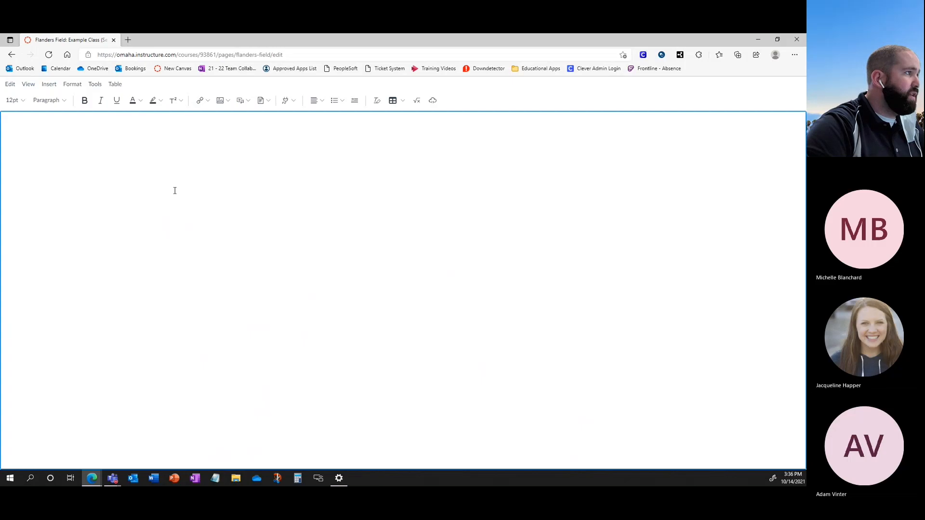
click(25, 88)
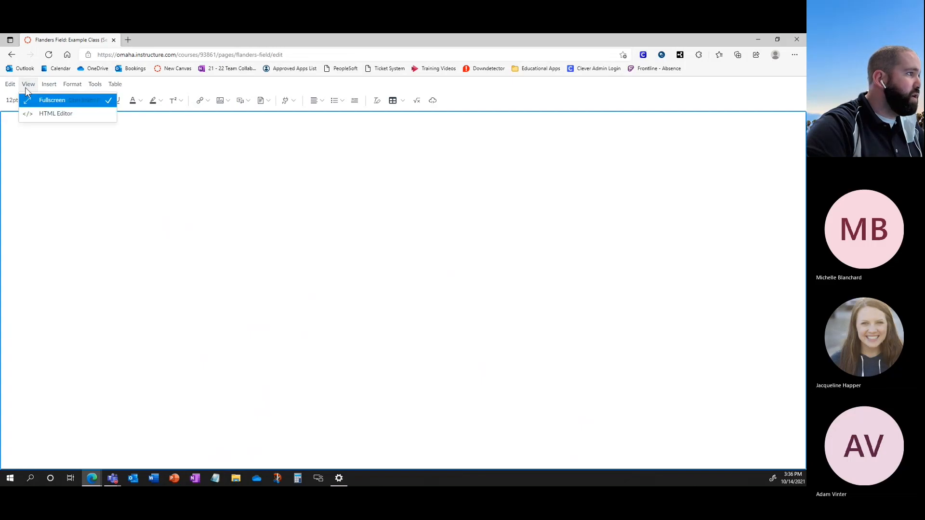
click(115, 102)
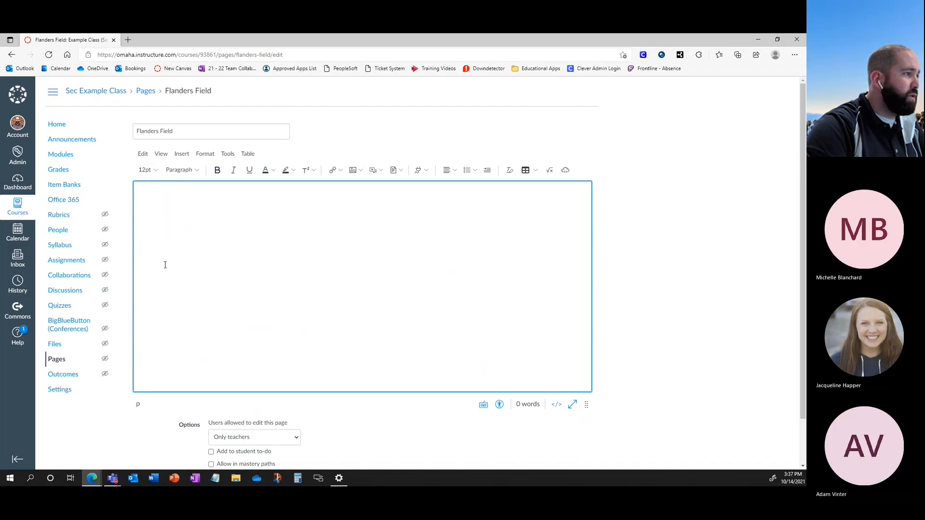
- View the available paragraph and heading styles for the page text without applying one
click(179, 171)
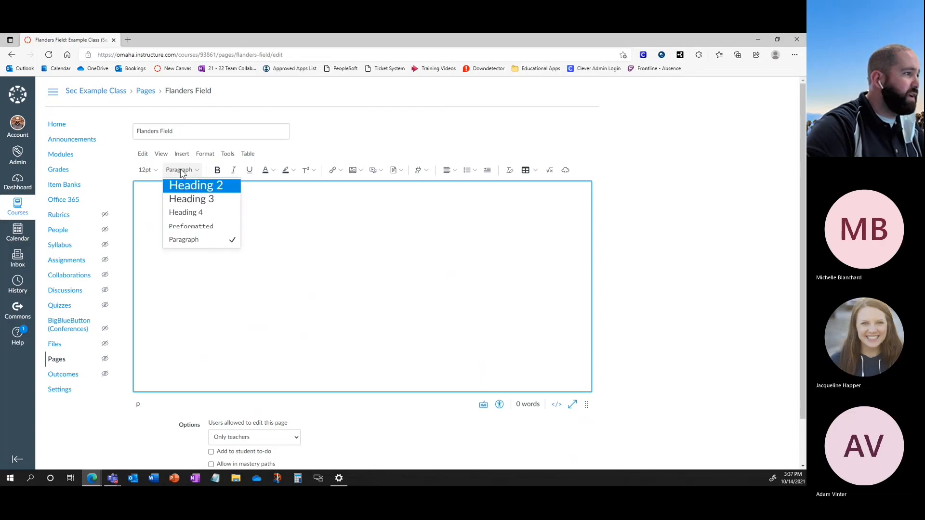
click(150, 212)
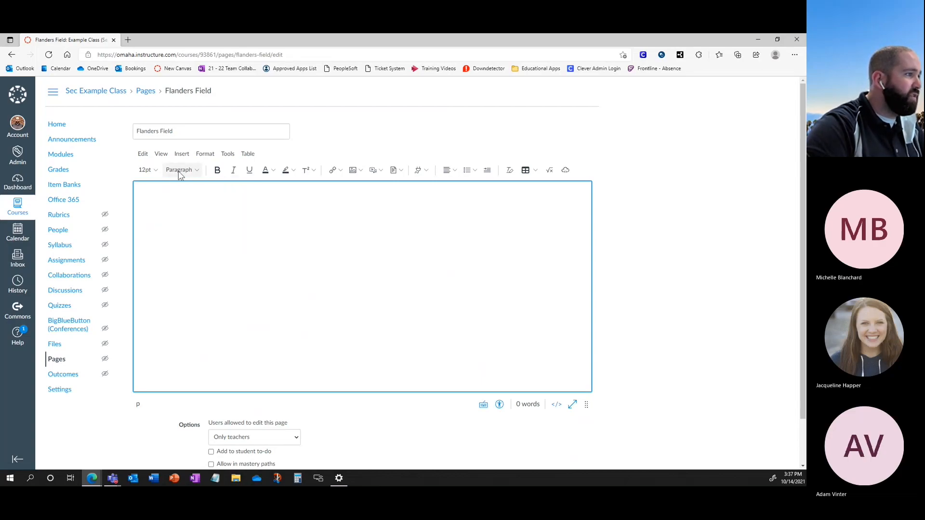
- Add the heading "Flanders Field Revisited" to the page content in Heading 2 style
click(194, 172)
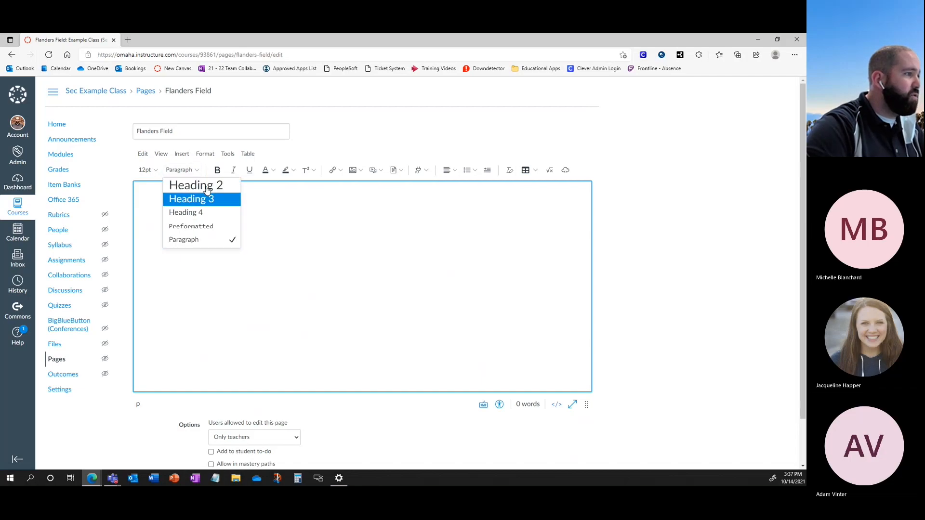
click(200, 188)
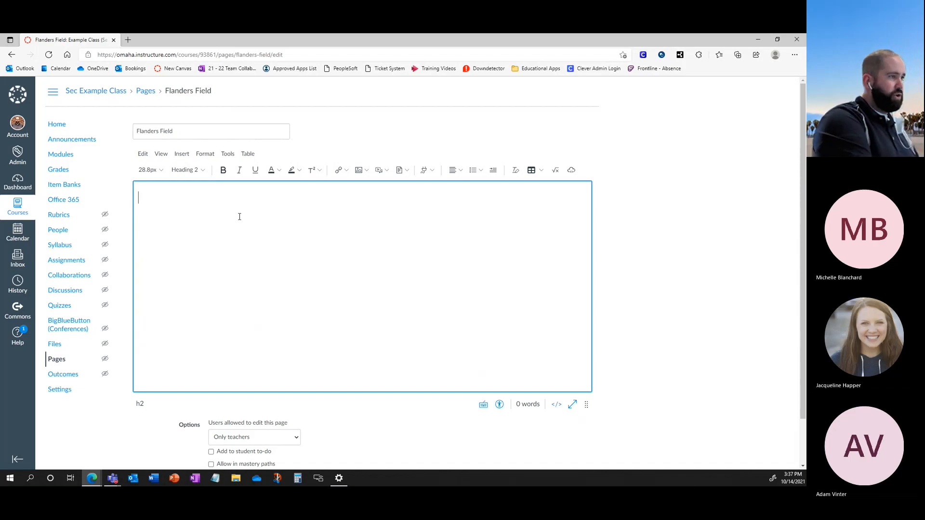
text(Flanders)
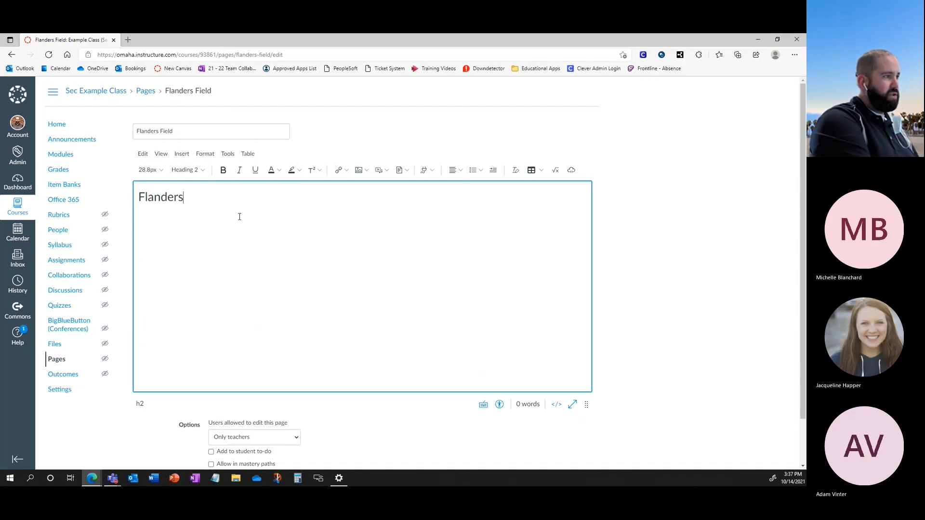
text( Field Rev)
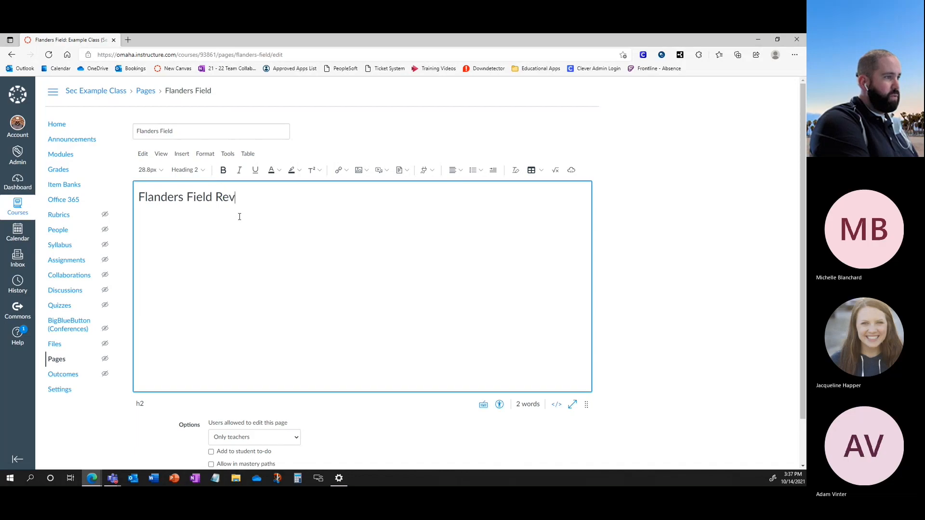
text(isited)
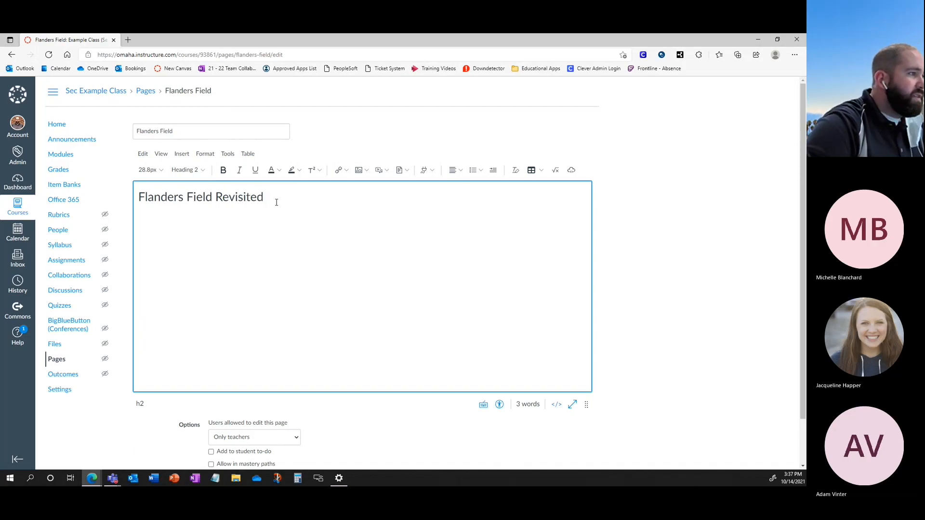
drag(274, 199, 122, 197)
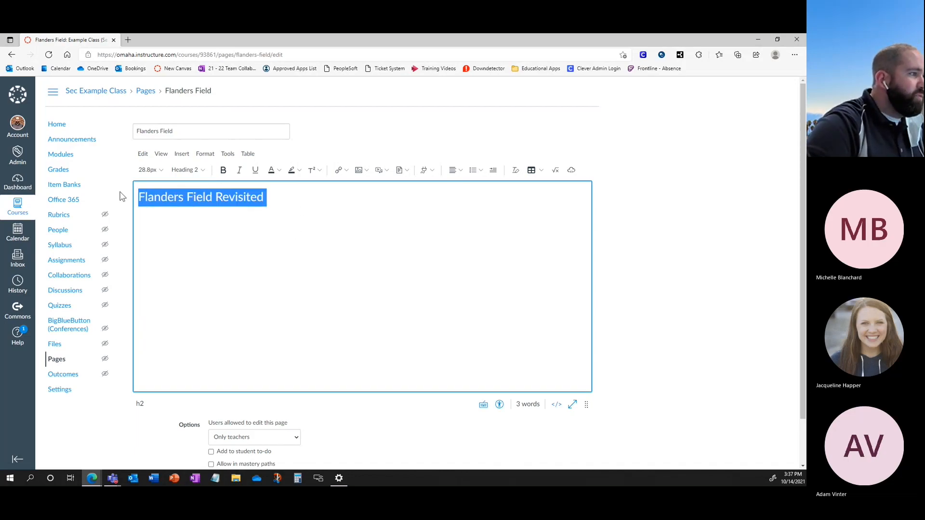
click(294, 205)
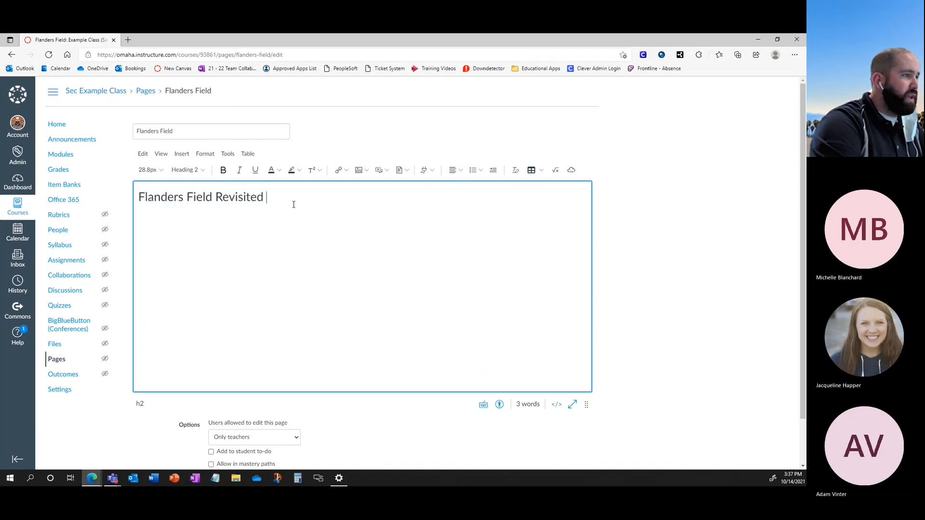
- Add a normal paragraph below the heading reading "Blah blah blah. This is a field."
key(Return)
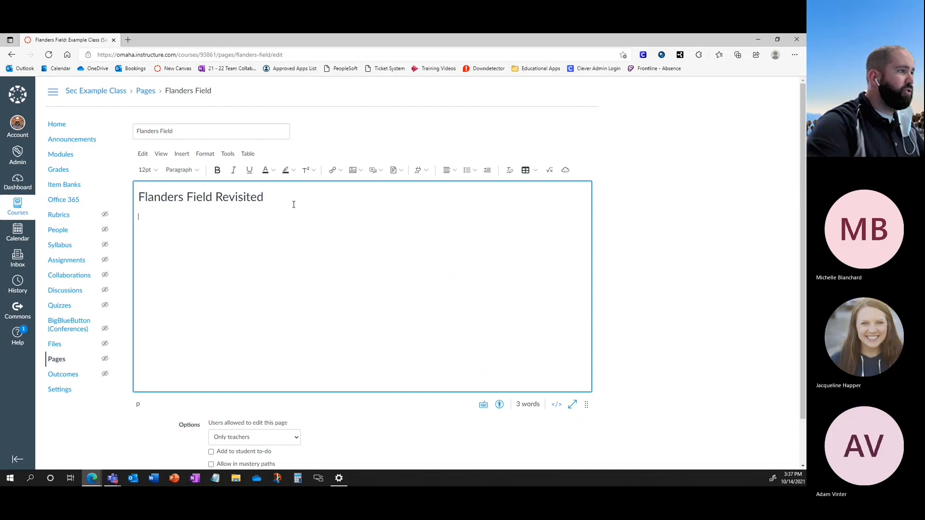
click(182, 170)
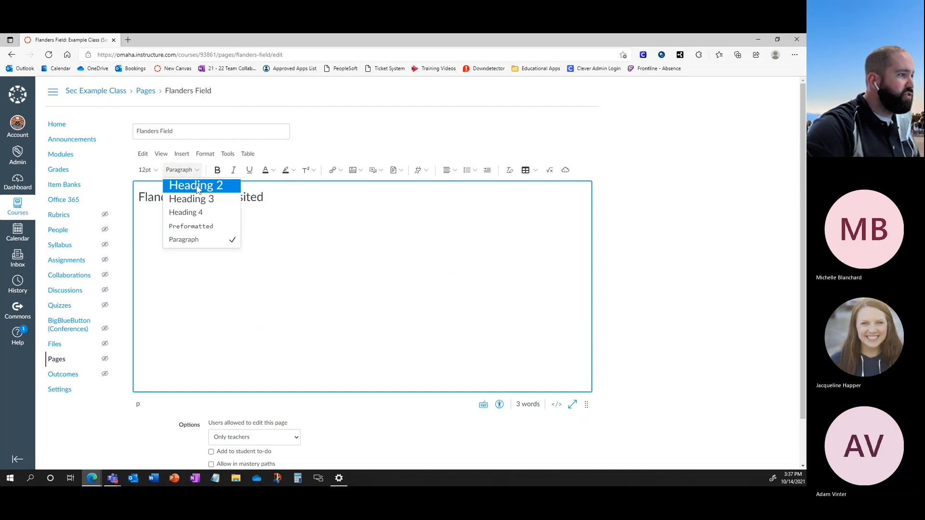
click(277, 223)
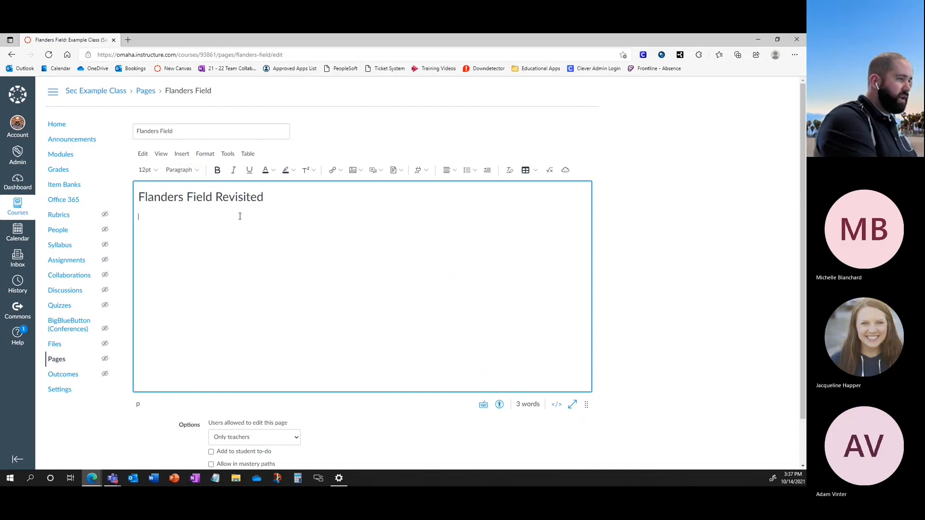
text(Blah blah blah)
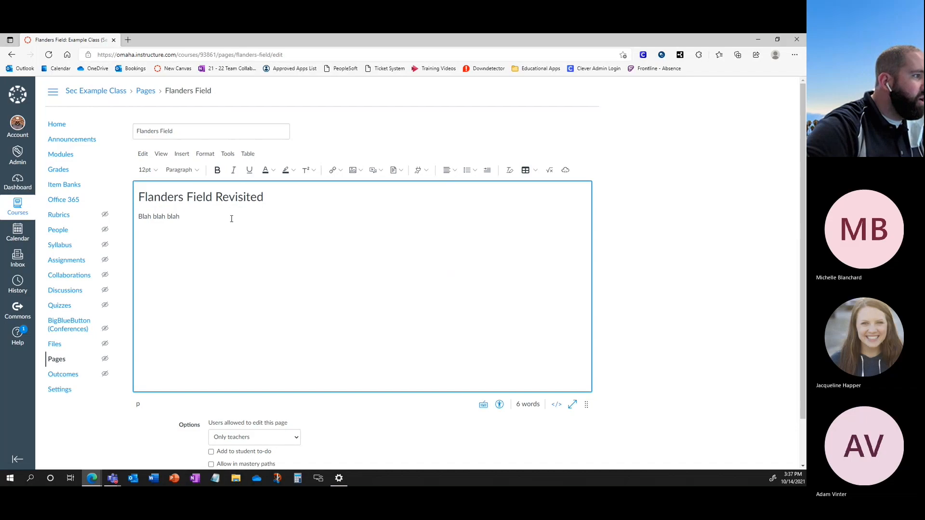
text(. thi)
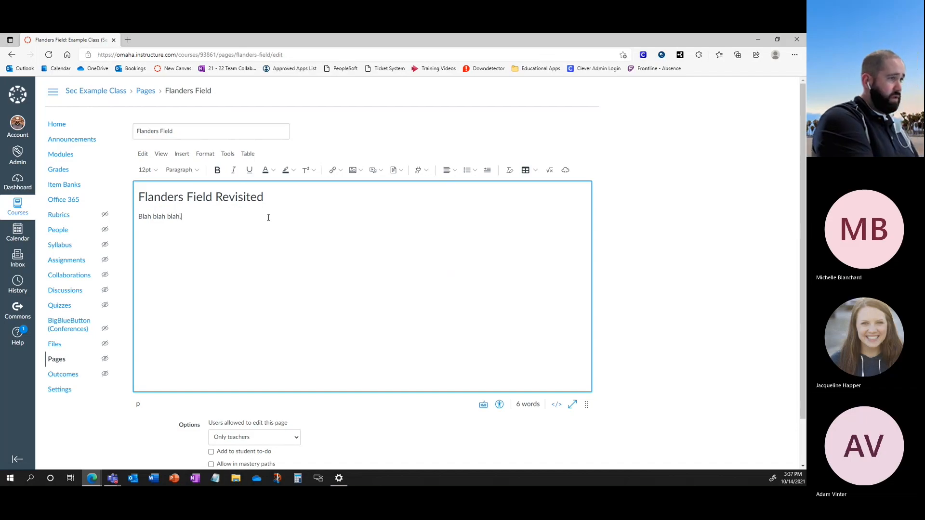
key(BackSpace)
key(BackSpace)
key(BackSpace)
text(T)
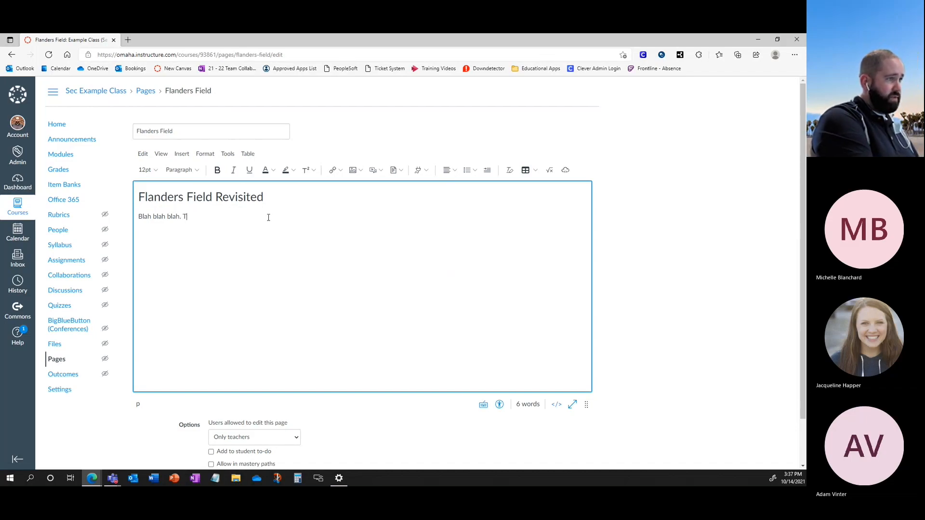
text(his is a field.)
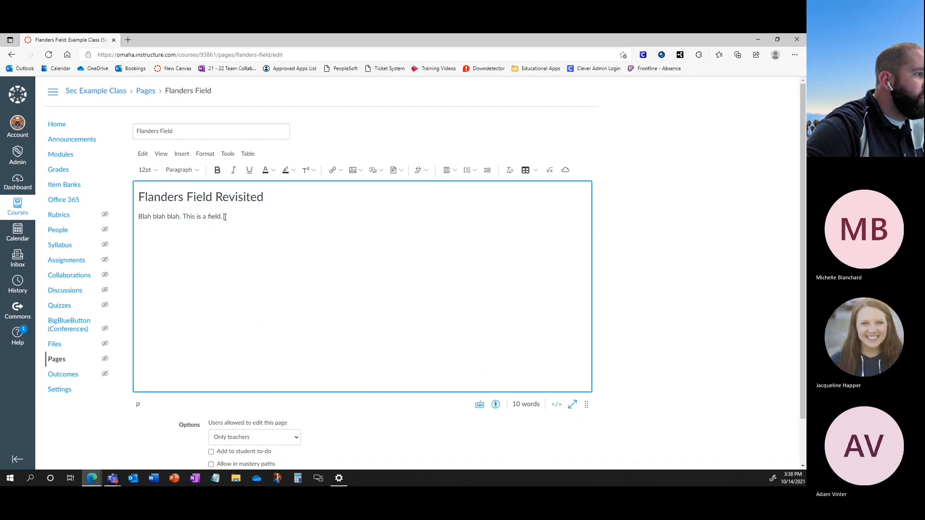
- Try bold, italic and underline one after another on "field." in the paragraph, removing each again
drag(224, 216, 208, 217)
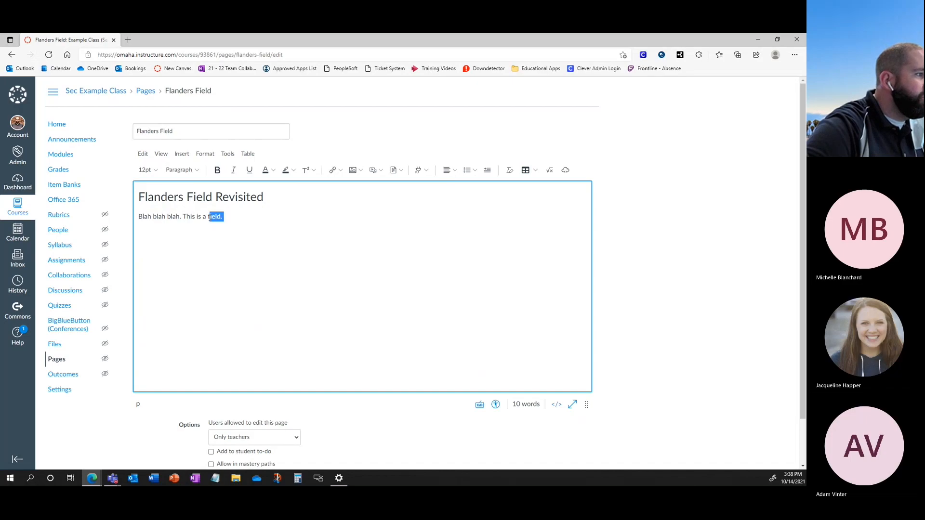
click(218, 171)
click(218, 171)
click(233, 171)
click(233, 171)
click(250, 171)
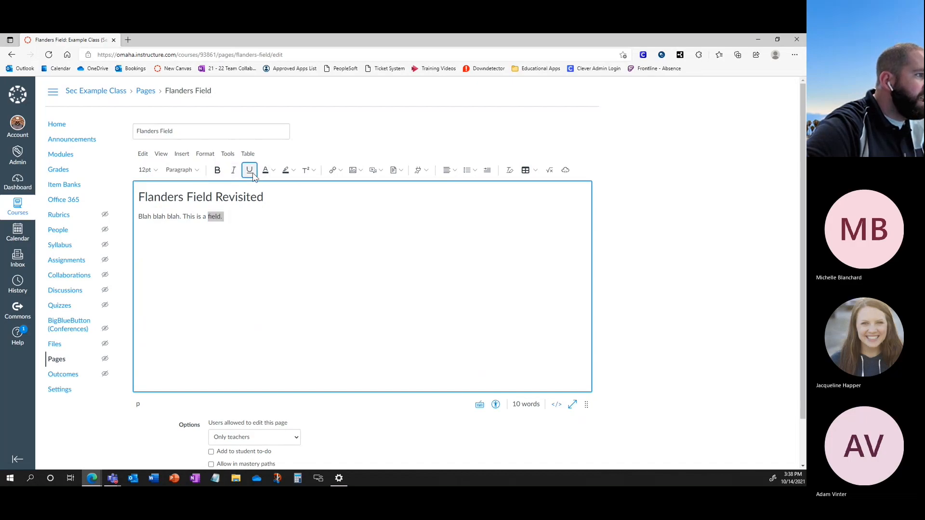
click(252, 174)
- Colour the text "field." red and set the text colour at the end of the sentence to black
click(273, 172)
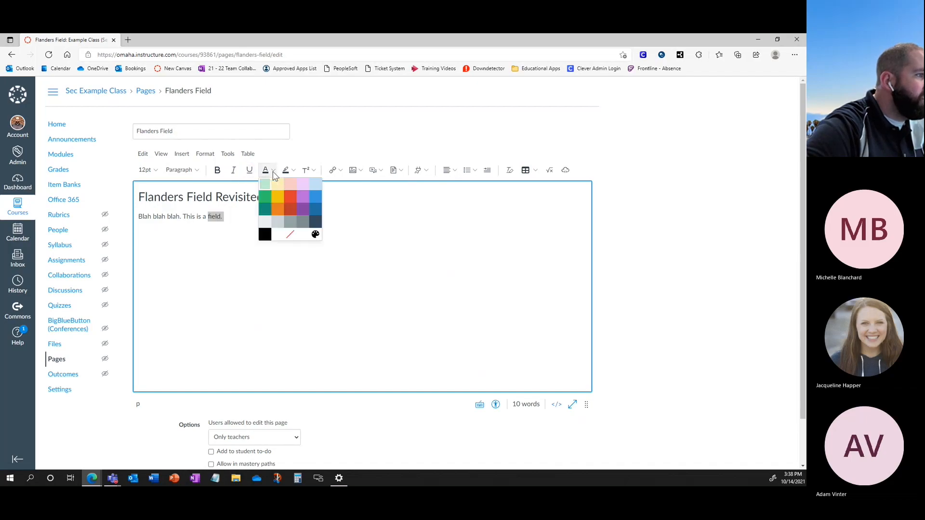
click(290, 196)
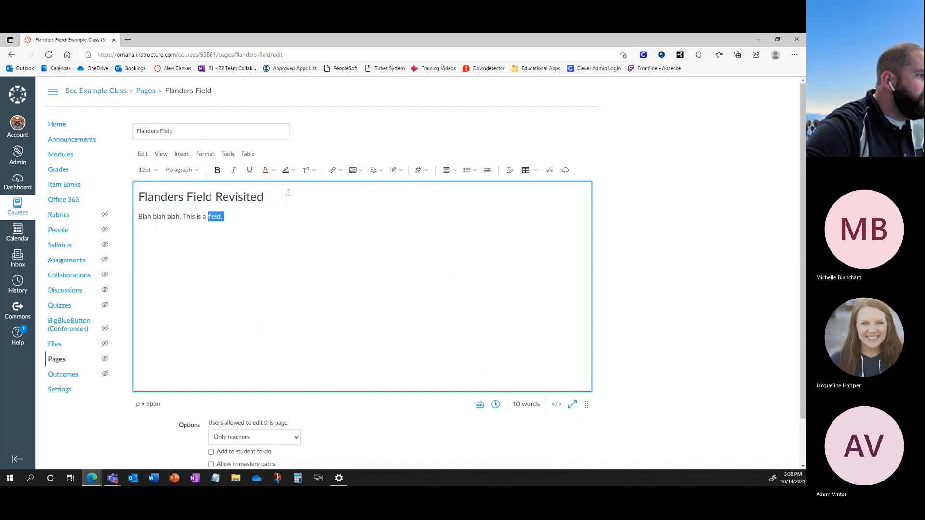
click(272, 213)
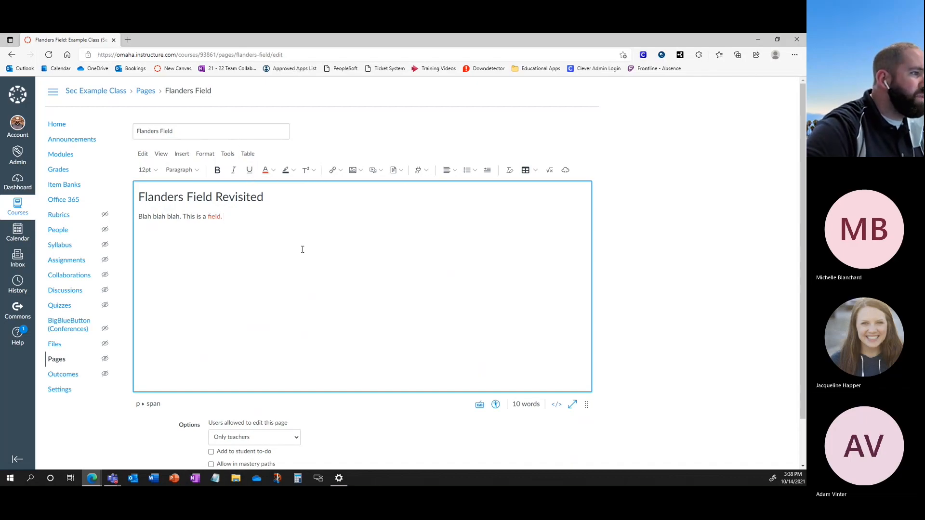
click(274, 173)
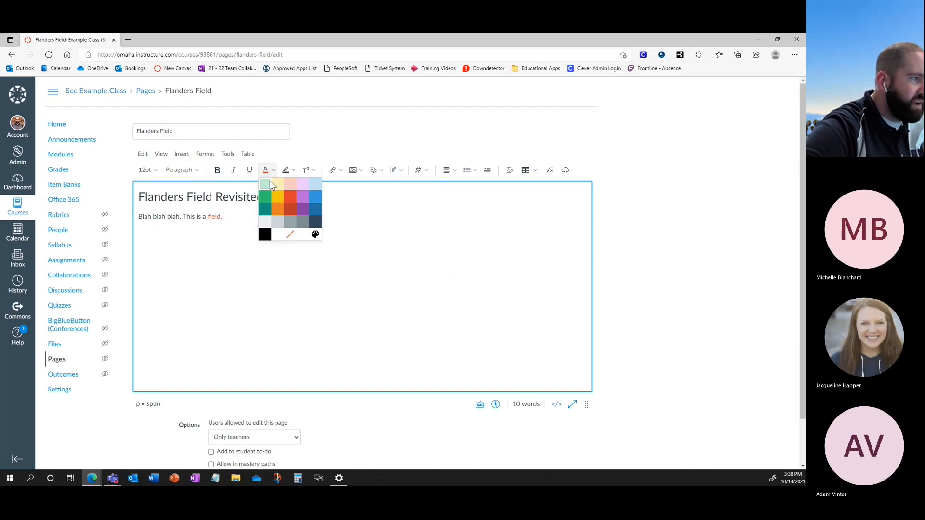
click(265, 234)
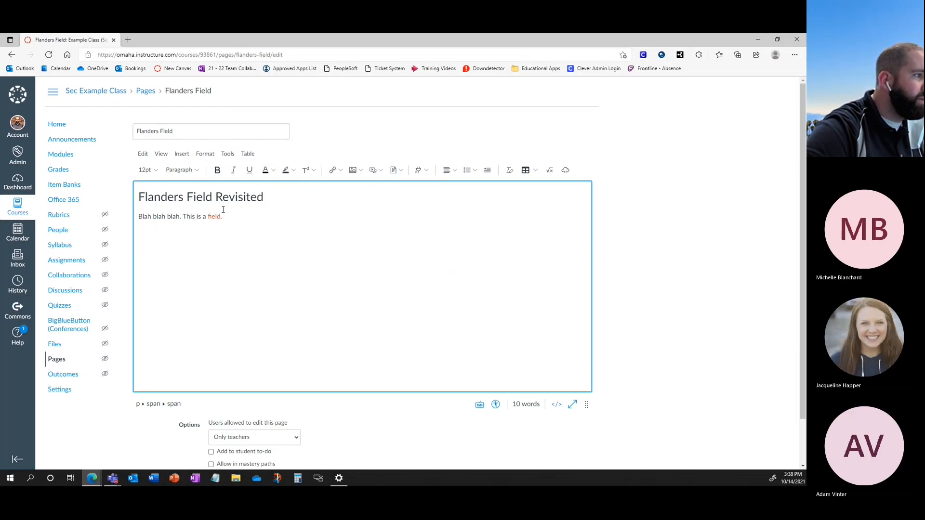
mouse_move(225, 217)
mouse_down()
mouse_move(202, 217)
mouse_move(228, 218)
mouse_up()
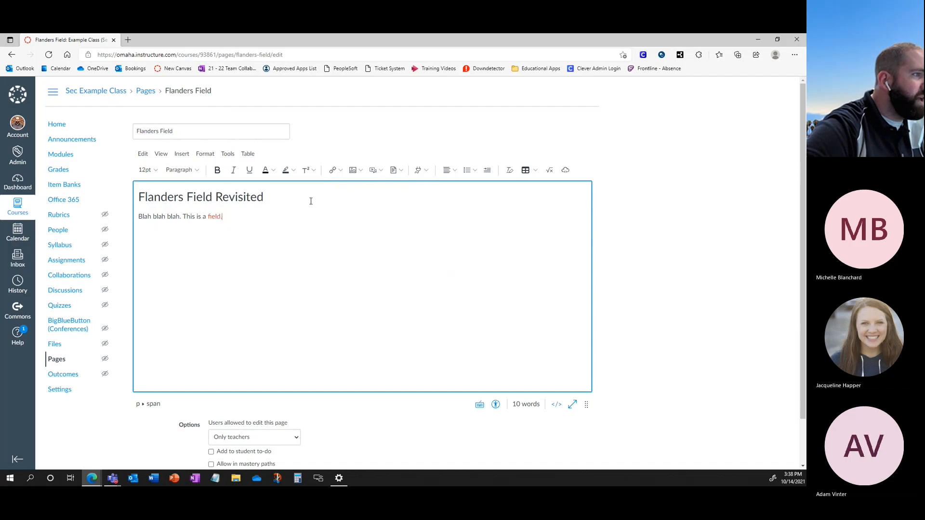
- Highlight the word "This" in the paragraph with a light yellow background
click(294, 171)
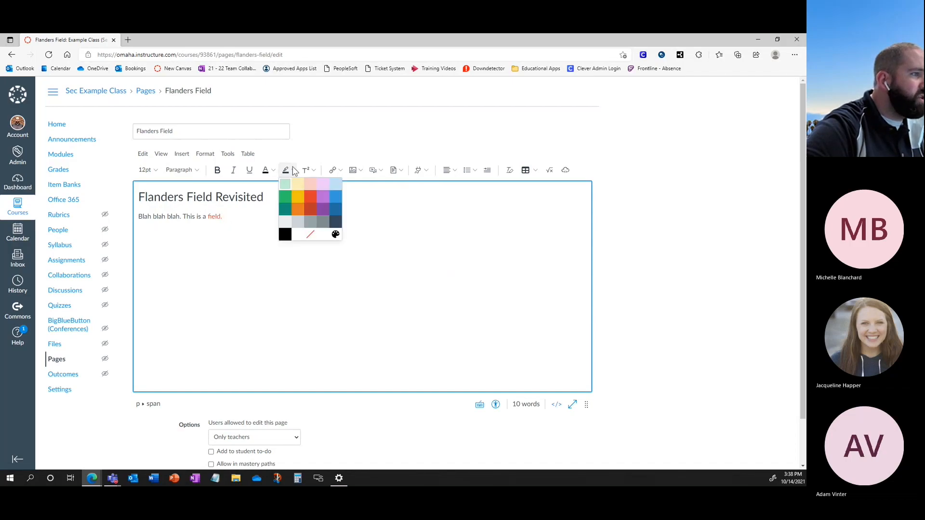
drag(182, 216, 196, 217)
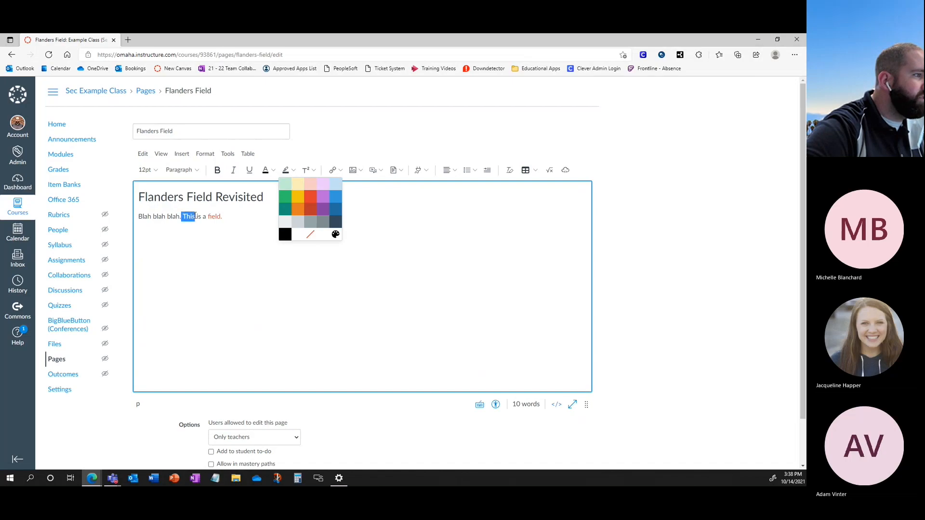
click(294, 171)
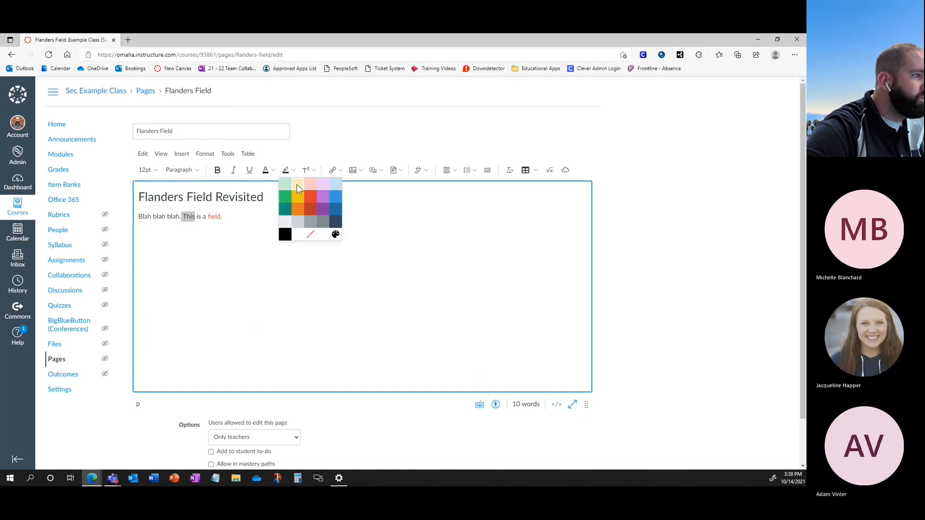
click(297, 184)
click(287, 217)
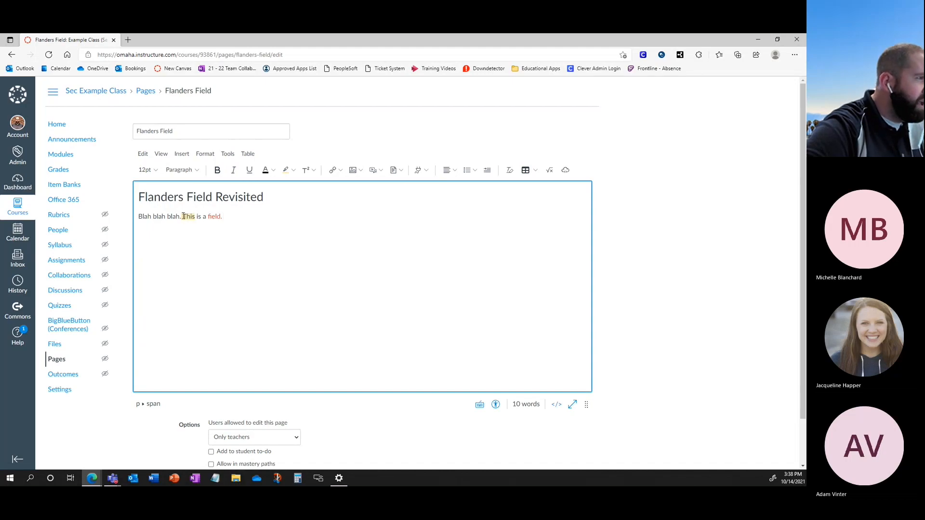
drag(183, 216, 195, 216)
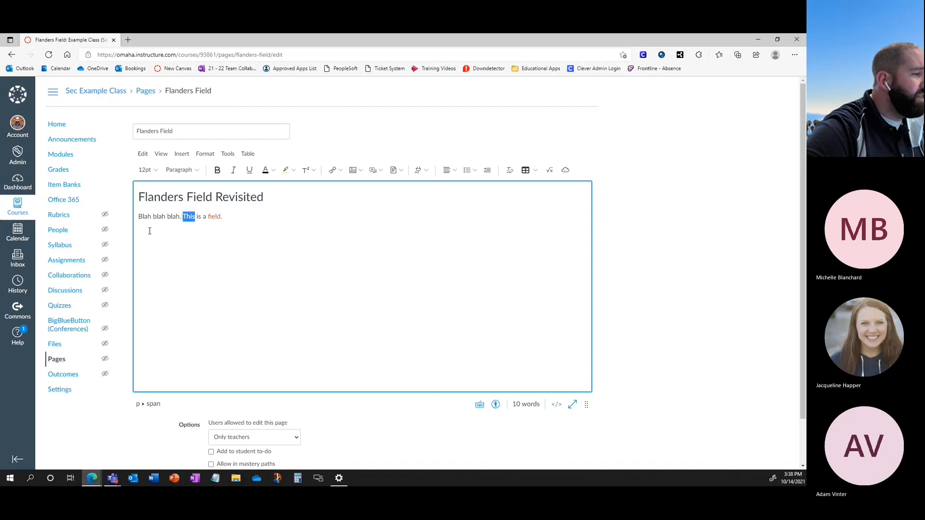
click(215, 222)
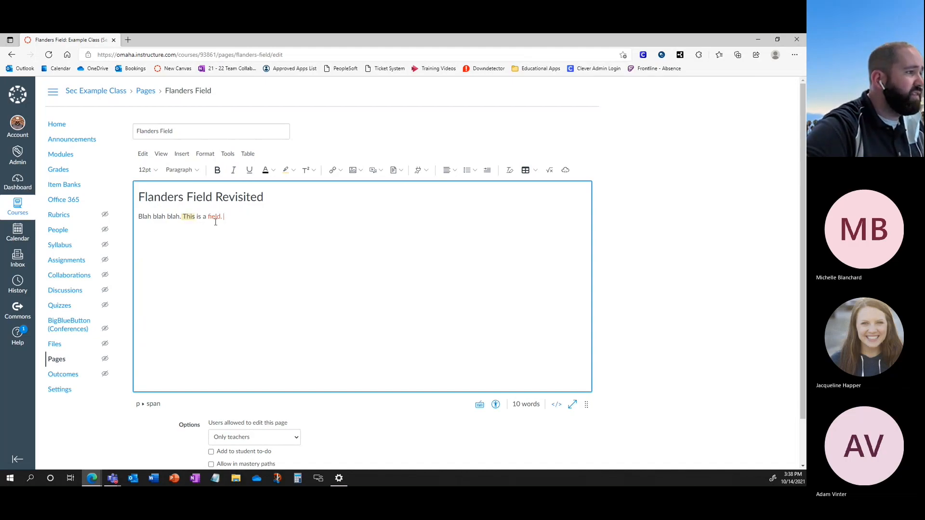
drag(208, 217, 221, 216)
click(214, 219)
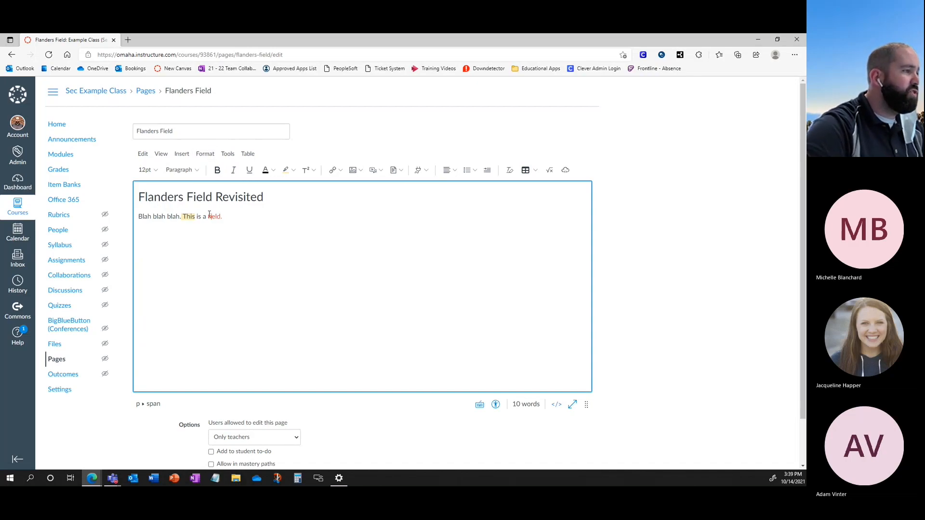
- Make the red word "field" and the highlighted word "This" bold
drag(208, 216, 222, 216)
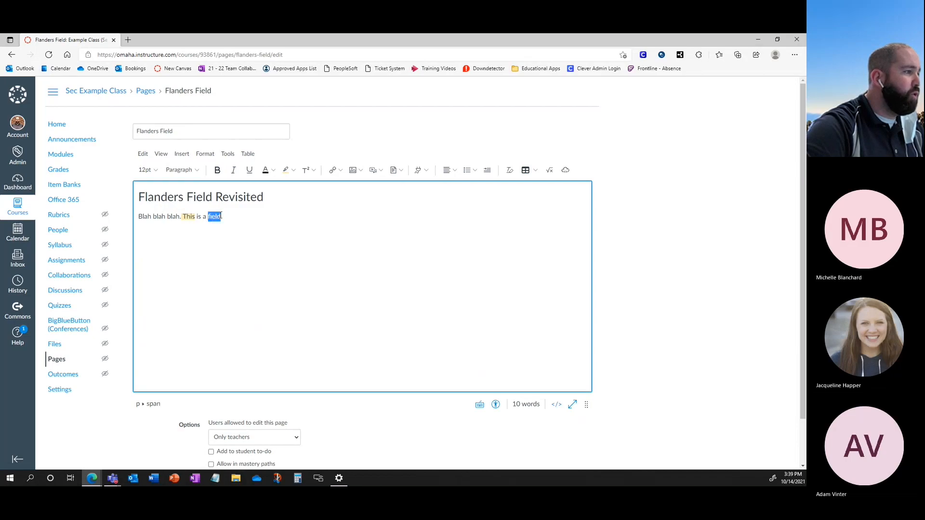
click(217, 169)
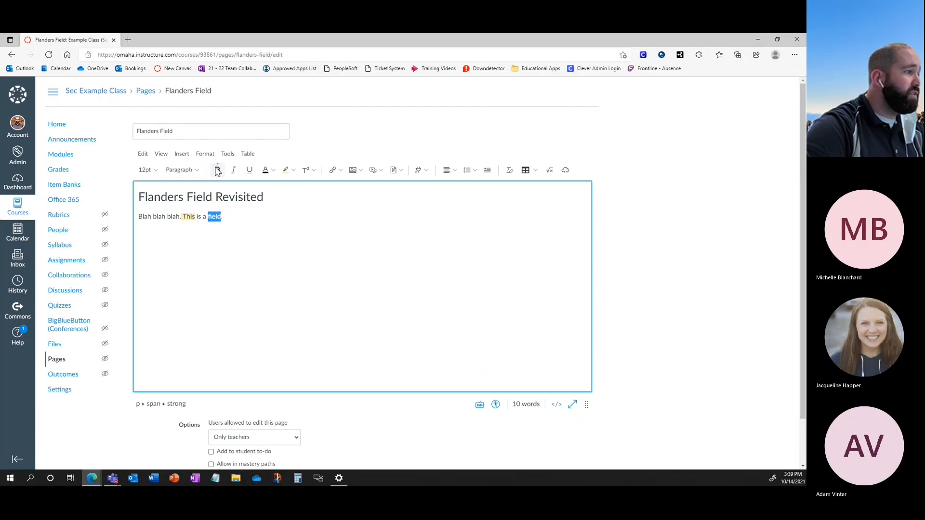
click(229, 212)
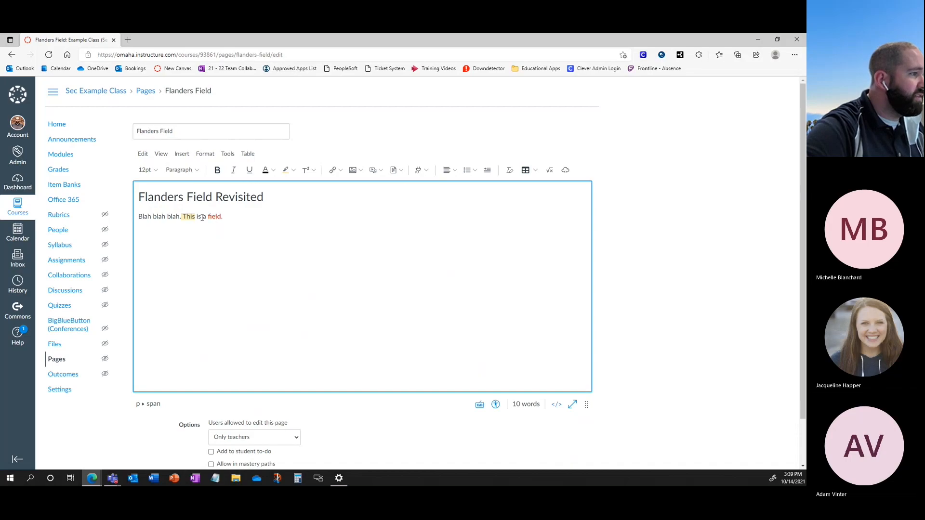
drag(182, 216, 195, 216)
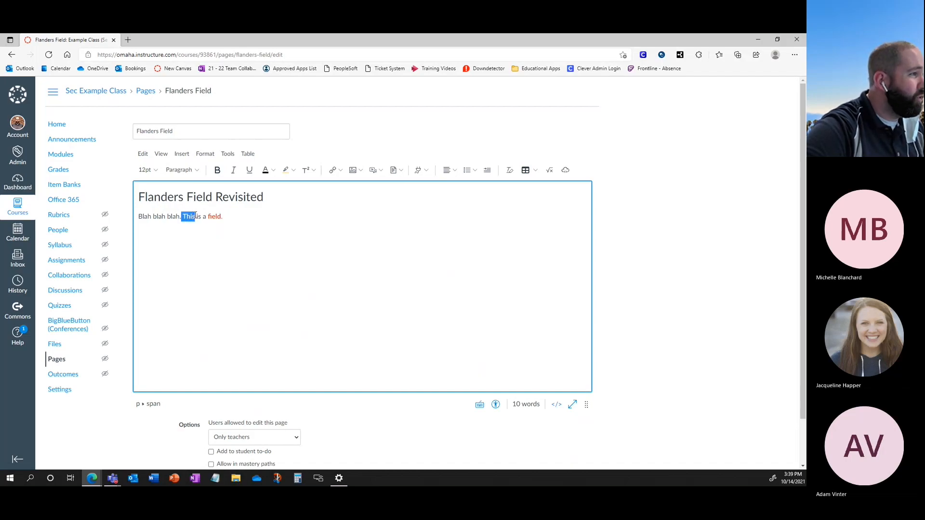
click(217, 169)
click(234, 217)
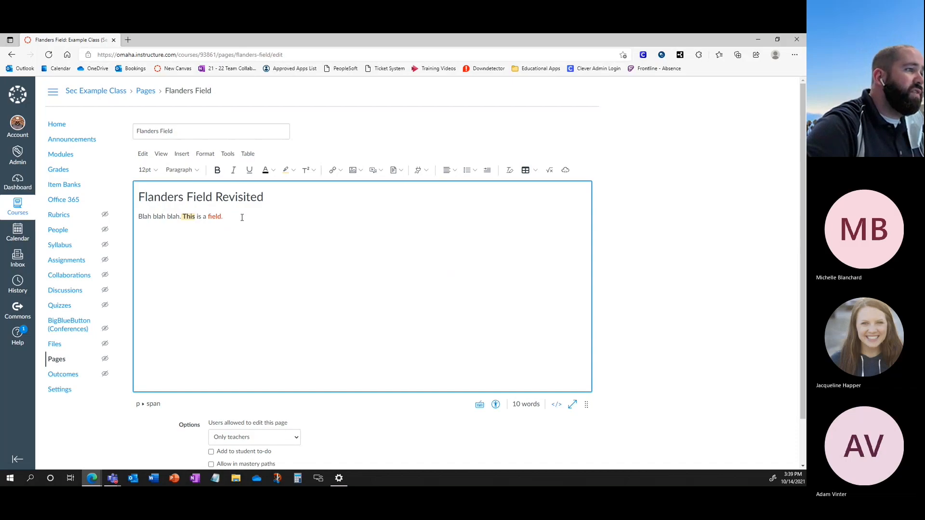
click(143, 154)
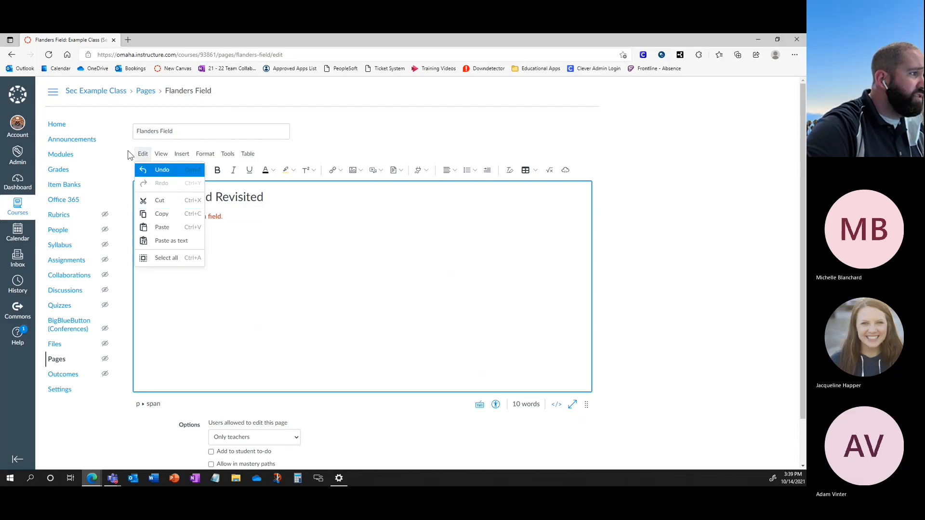
click(154, 171)
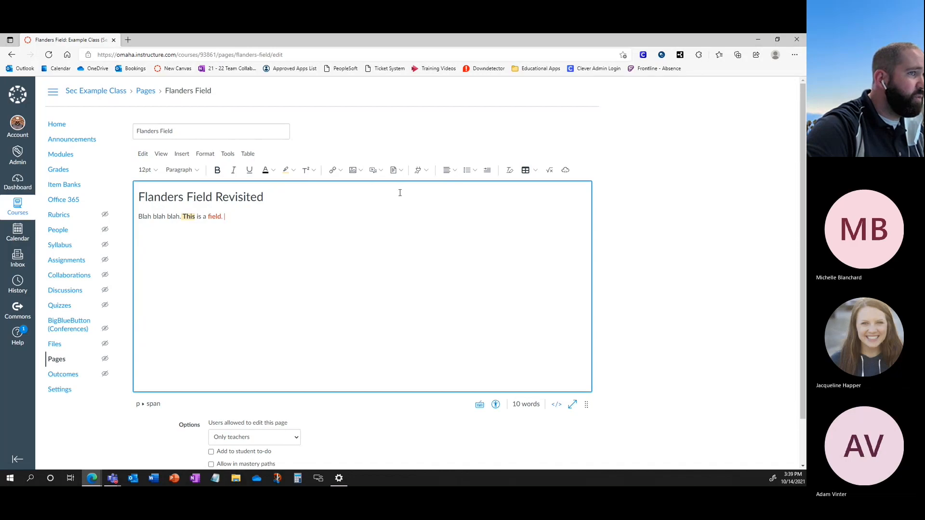
click(146, 157)
click(147, 157)
click(145, 156)
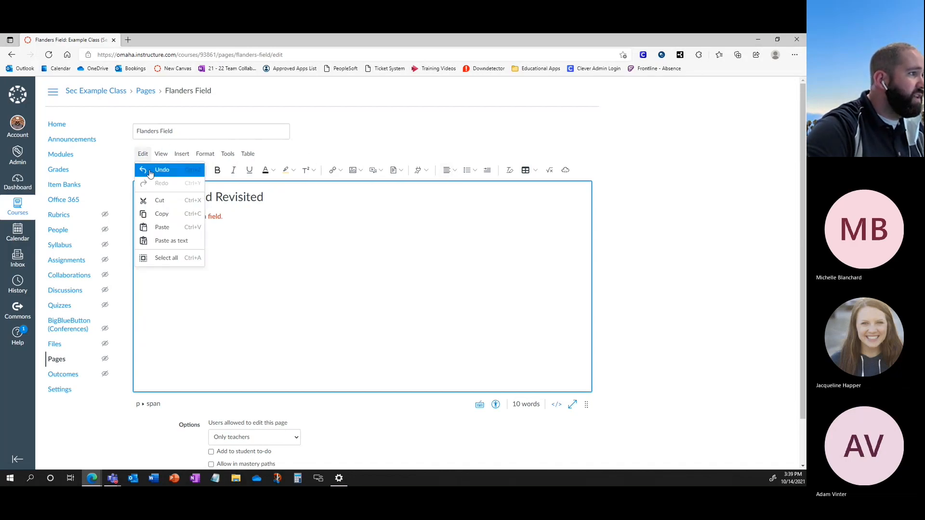
click(305, 229)
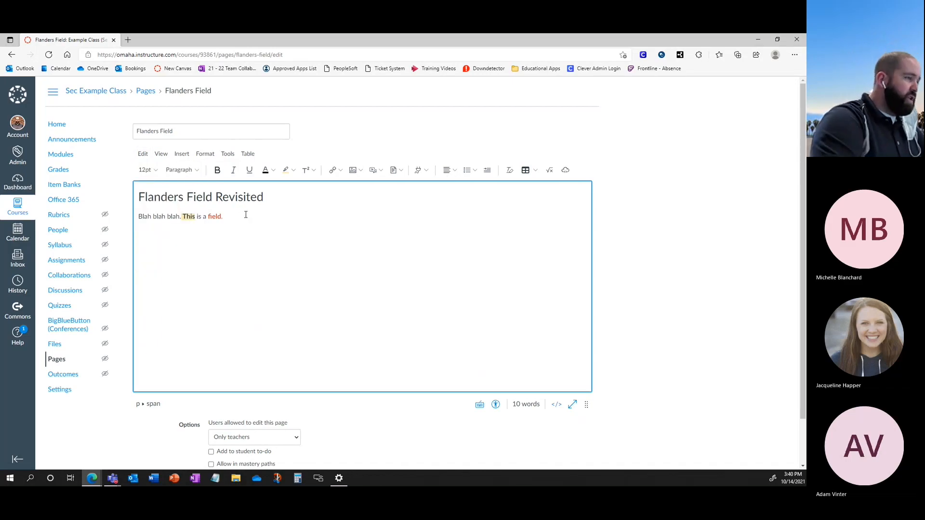
- Add the Heading 3 line "Overview" below the paragraph and start a new paragraph beneath it
key(Return)
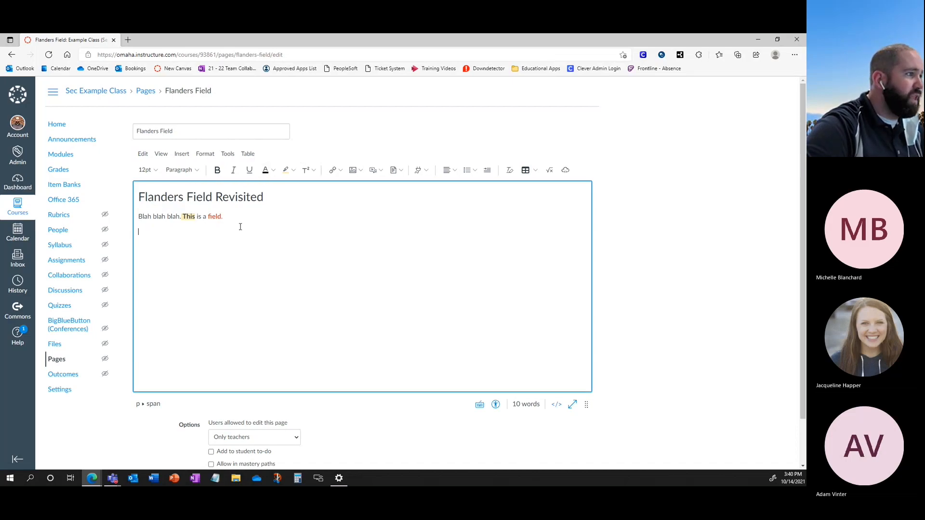
click(200, 171)
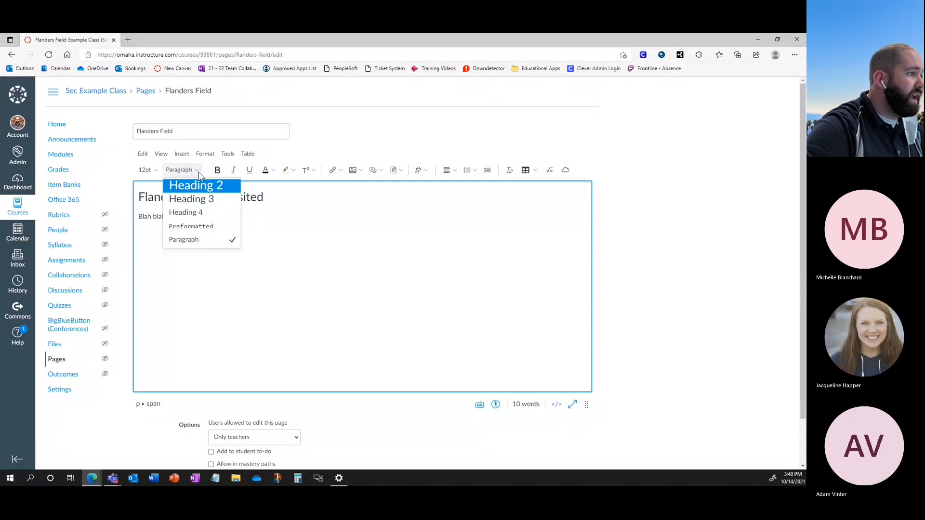
click(194, 199)
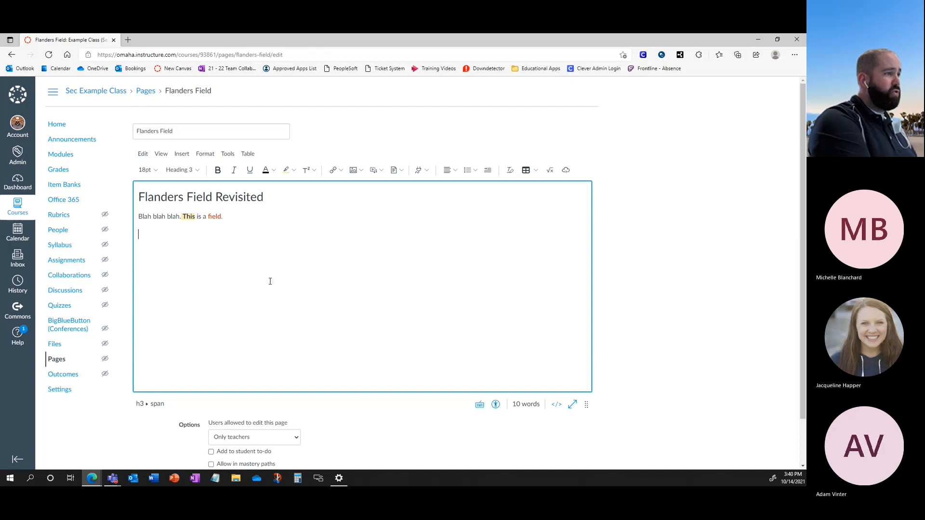
text(B)
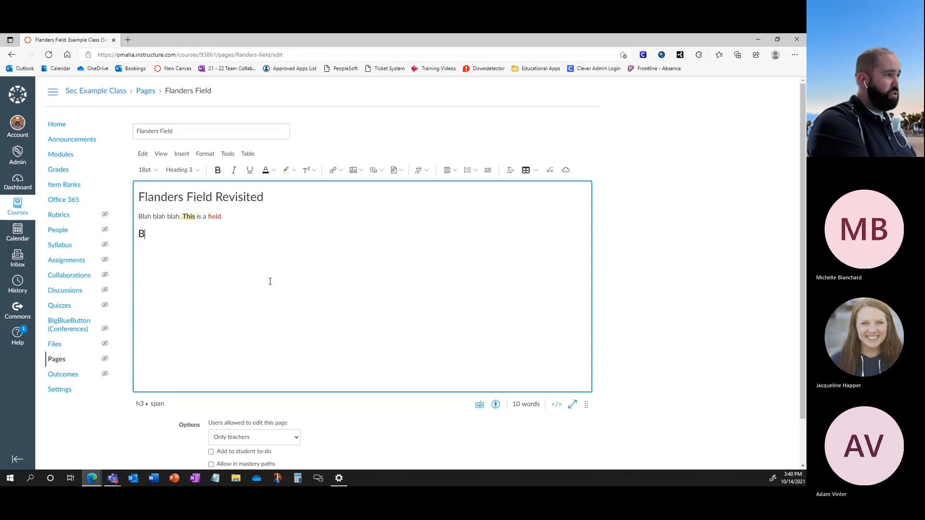
key(BackSpace)
text(Overivew)
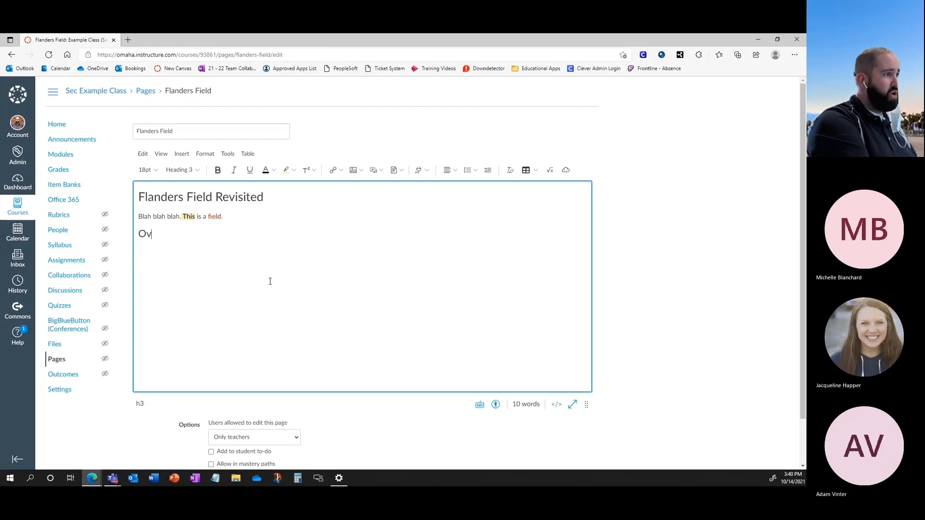
key(BackSpace)
key(BackSpace)
key(BackSpace)
key(BackSpace)
text(view)
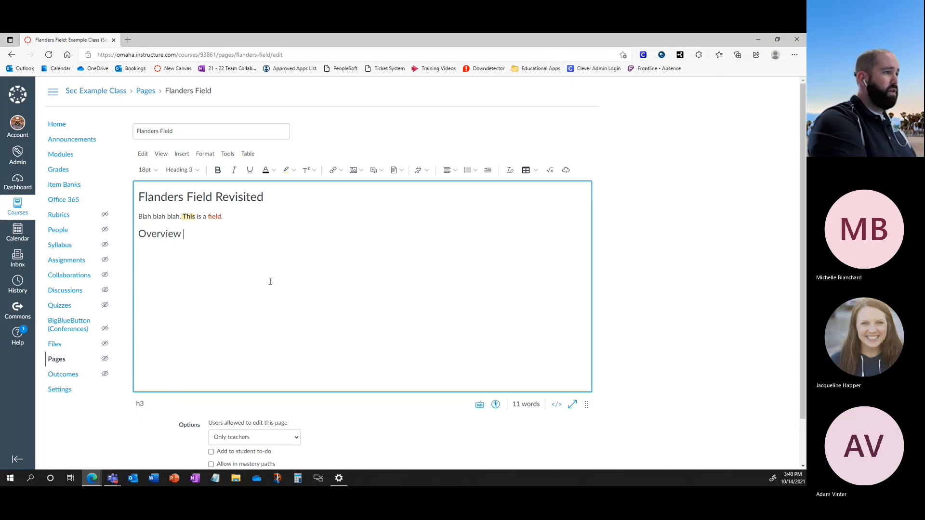
key(Return)
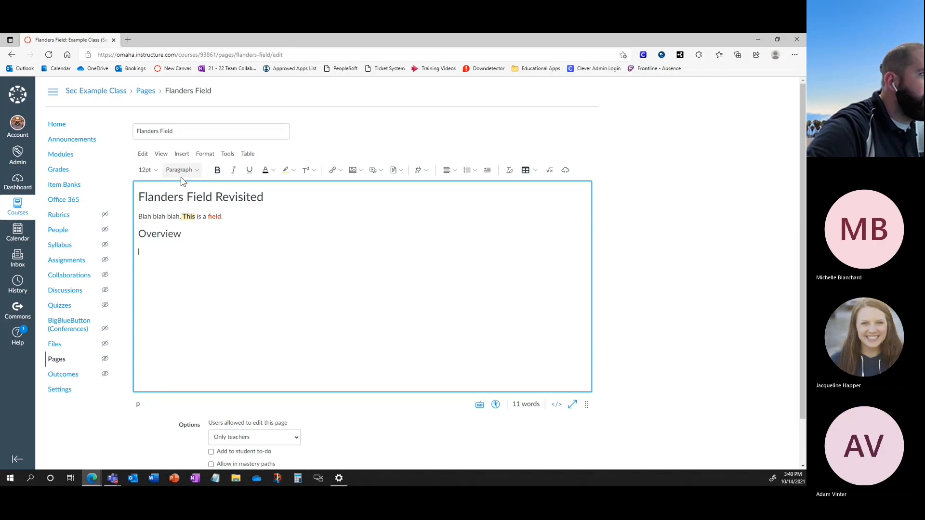
- Open youtube.com in a new browser tab and copy its web address
click(342, 171)
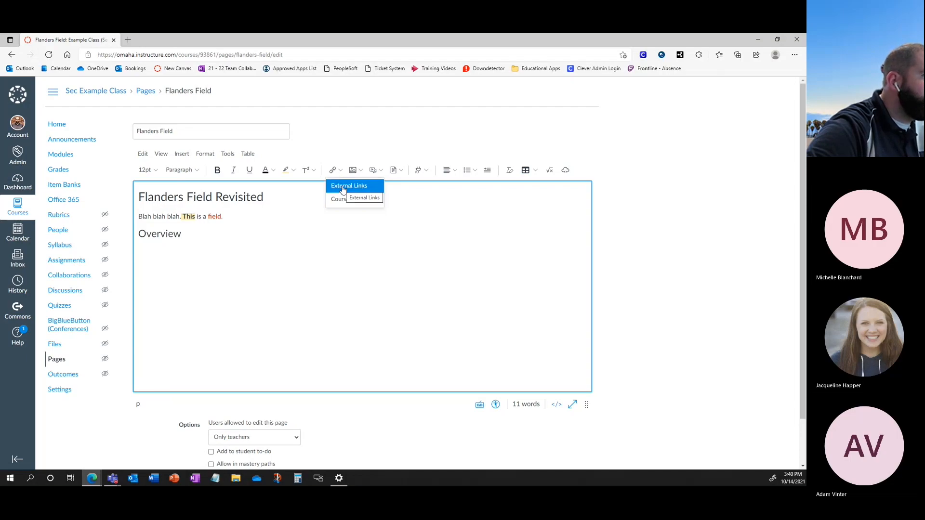
click(372, 265)
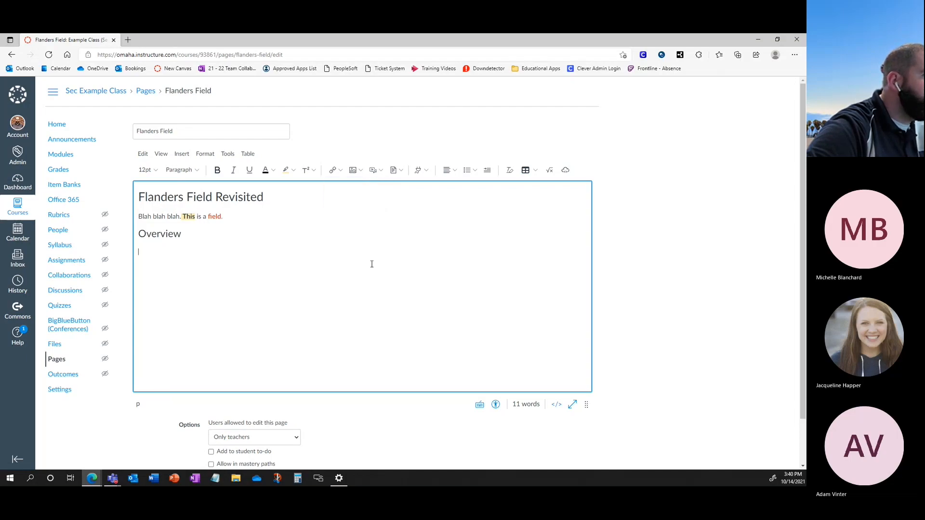
click(128, 42)
text(youtub)
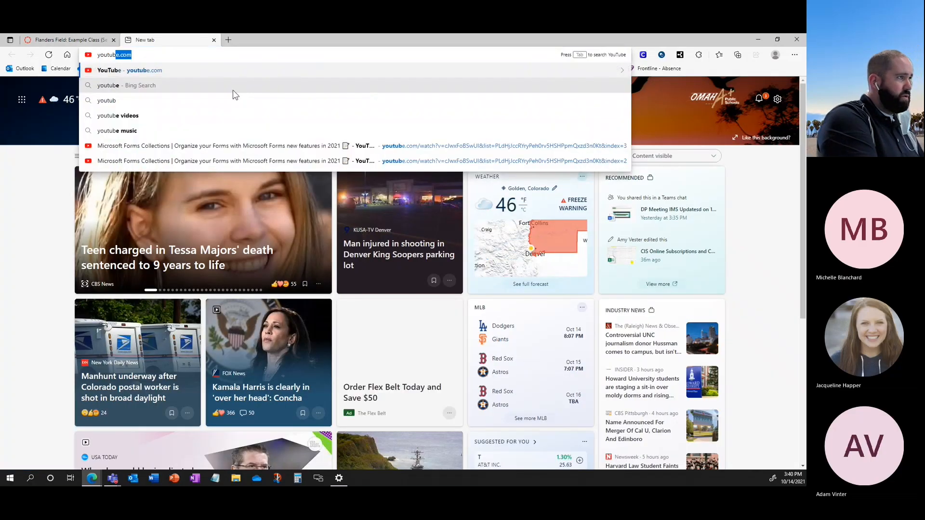
text(e.com)
key(Return)
click(132, 55)
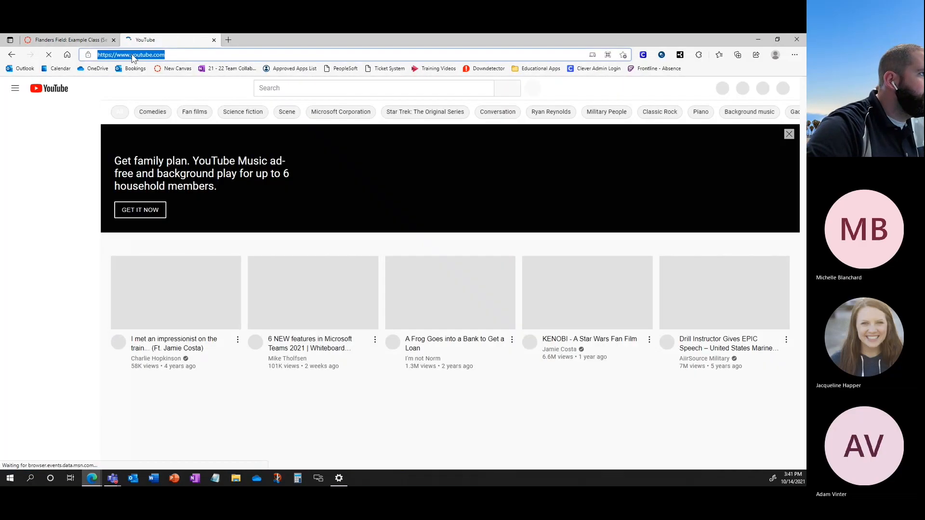
right_click(132, 56)
click(149, 123)
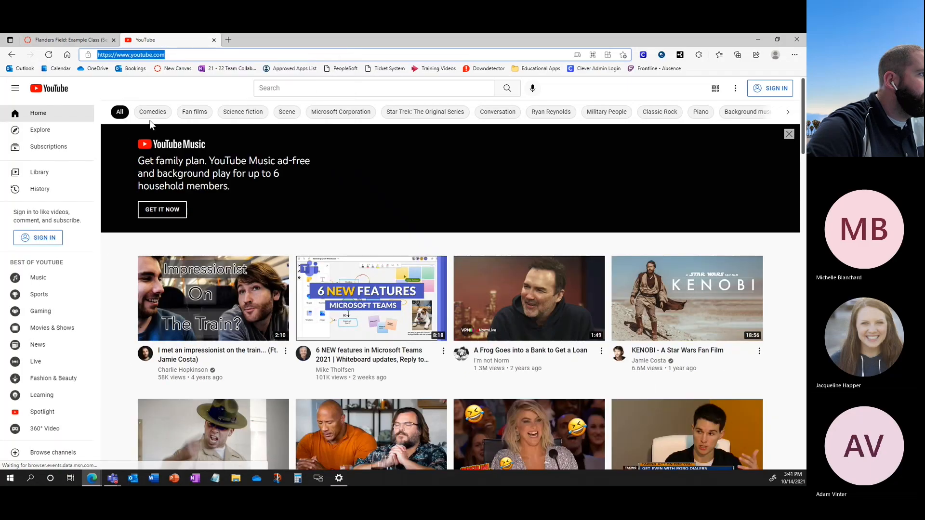
- Return to the Flanders Field page in Canvas and enter "YouTube (Web Link)" below the Overview heading
click(86, 43)
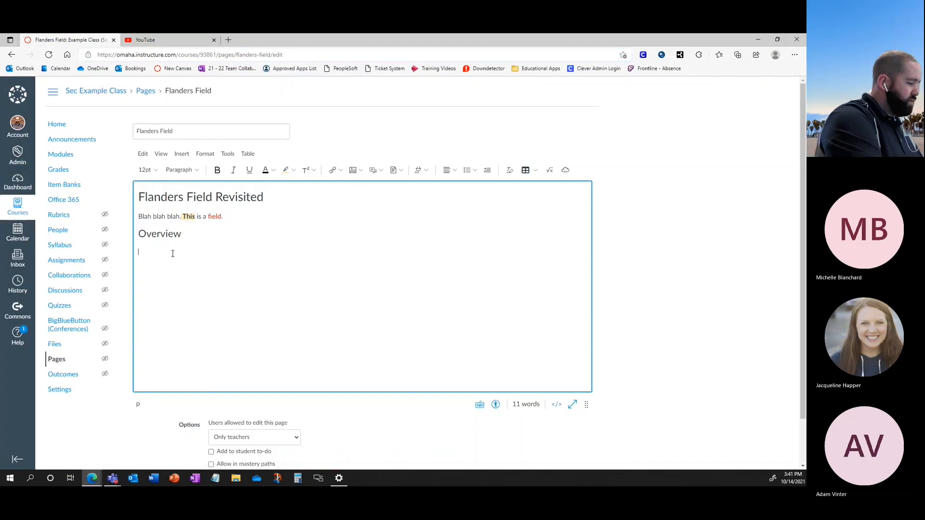
text(YouTyube)
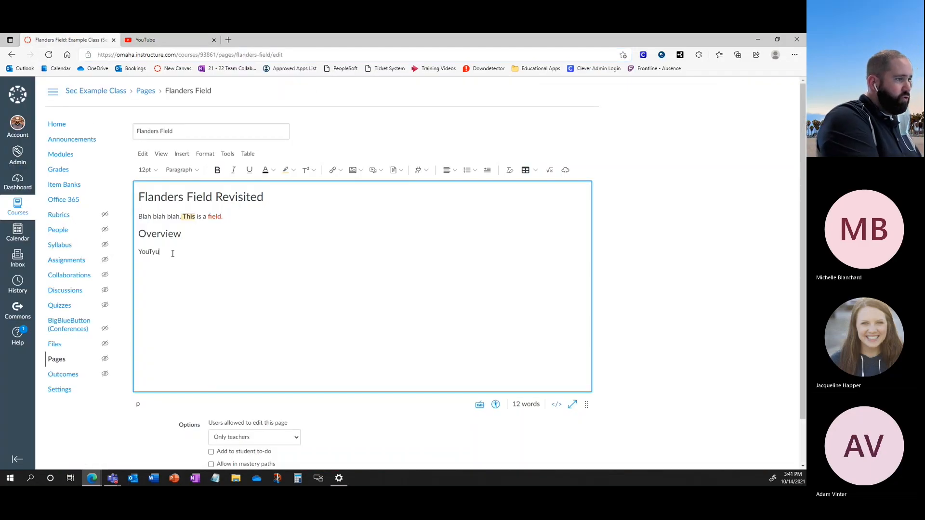
key(BackSpace)
key(BackSpace)
key(BackSpace)
text(ub)
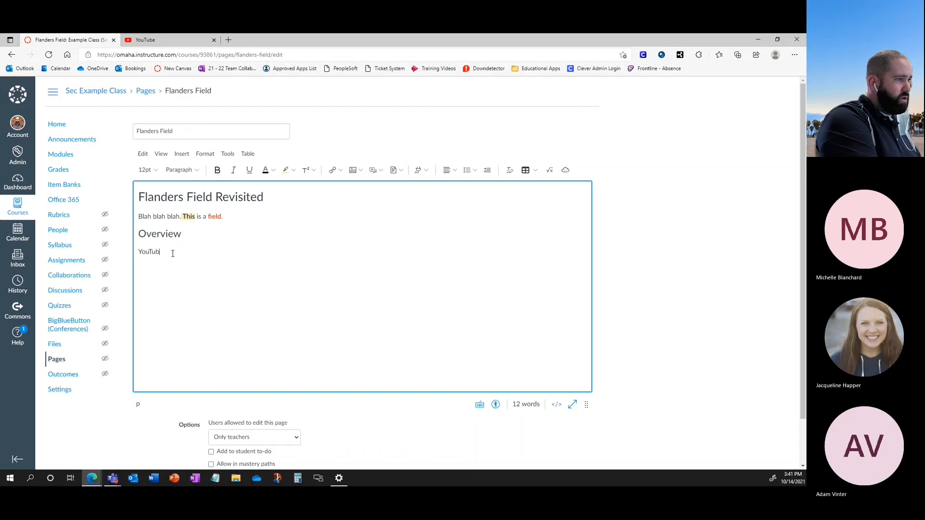
text(e (Web Link)
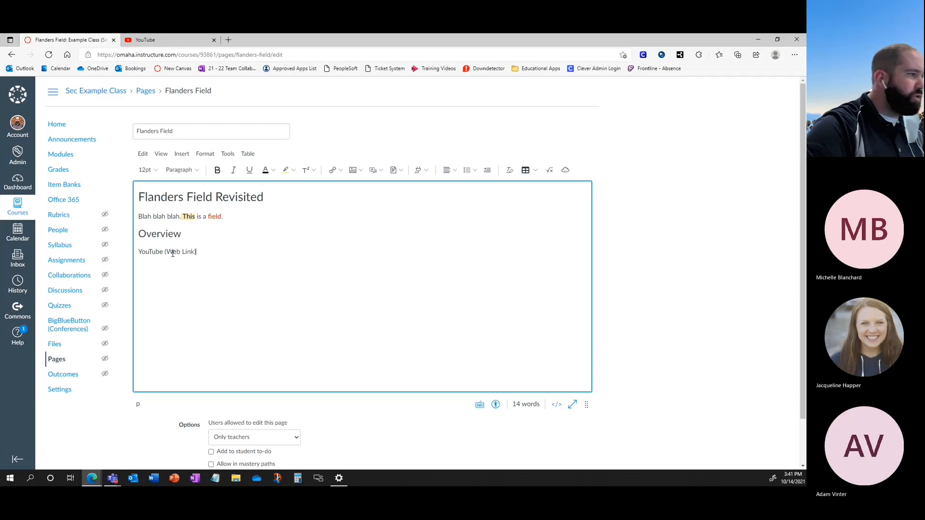
triple_click(212, 254)
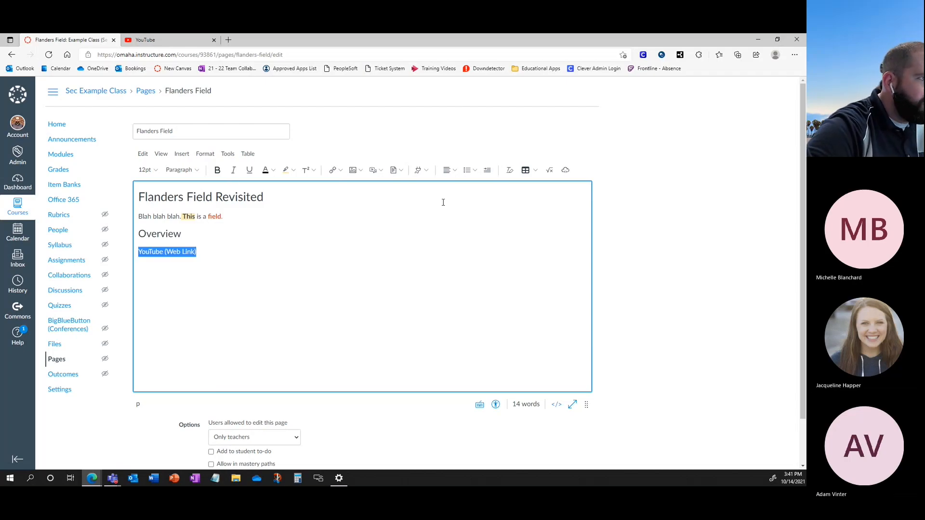
click(338, 171)
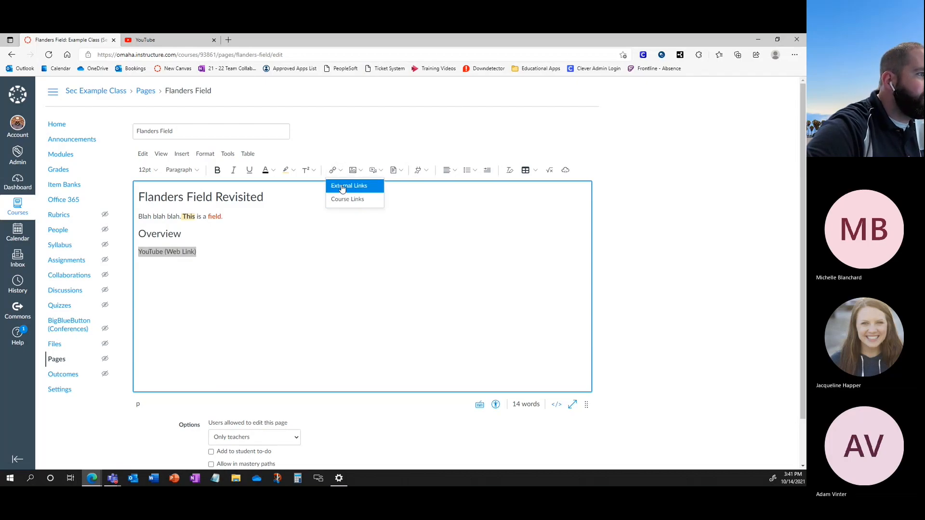
click(342, 186)
right_click(275, 298)
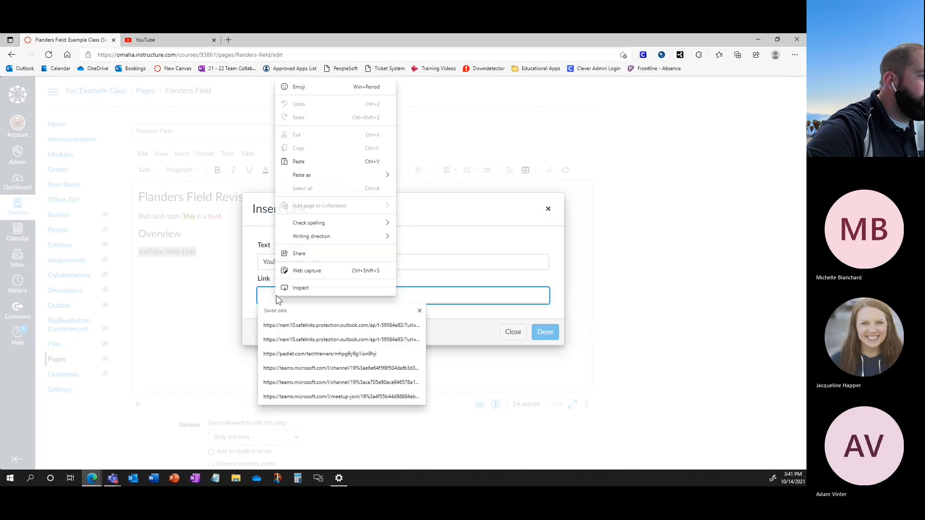
click(299, 162)
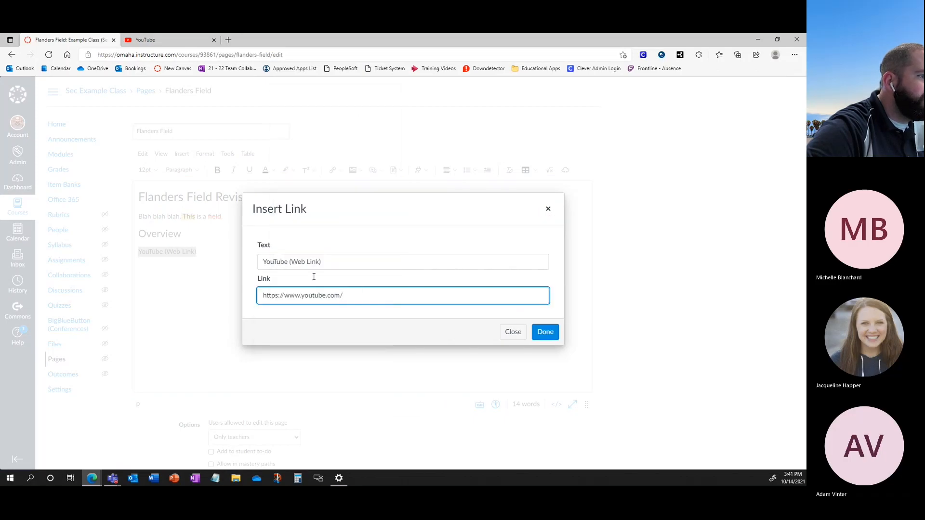
click(546, 332)
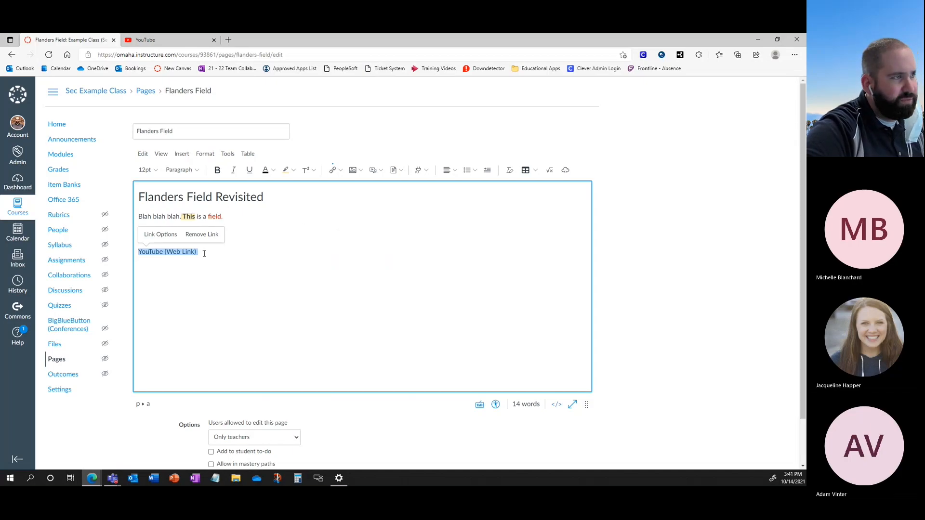
click(340, 172)
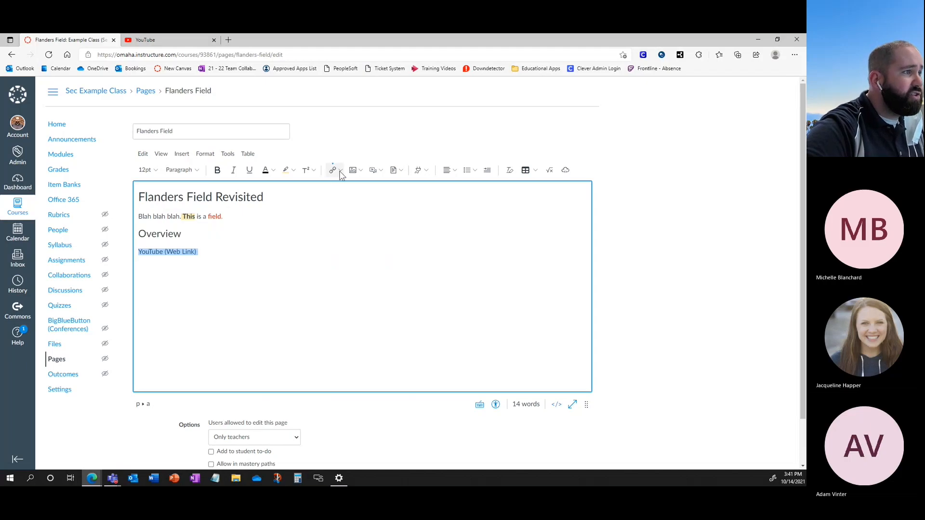
click(340, 172)
click(255, 295)
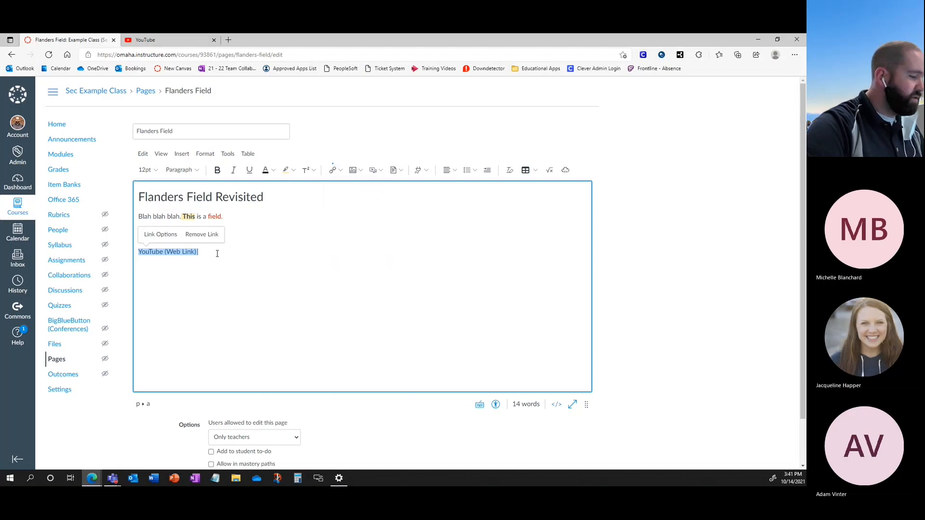
- Insert a course link to the first "Course Evaluation Survey" assignment on a new line below the YouTube link
key(Return)
click(337, 170)
click(339, 198)
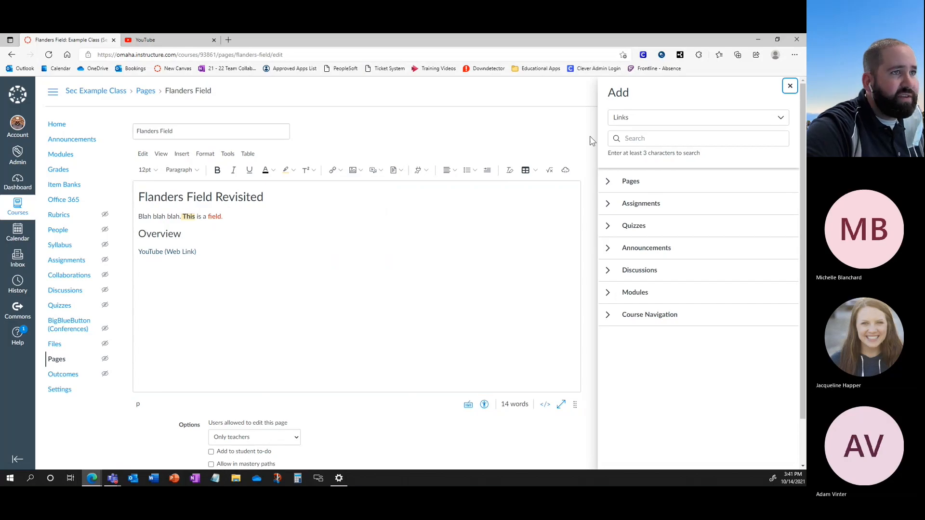
click(607, 204)
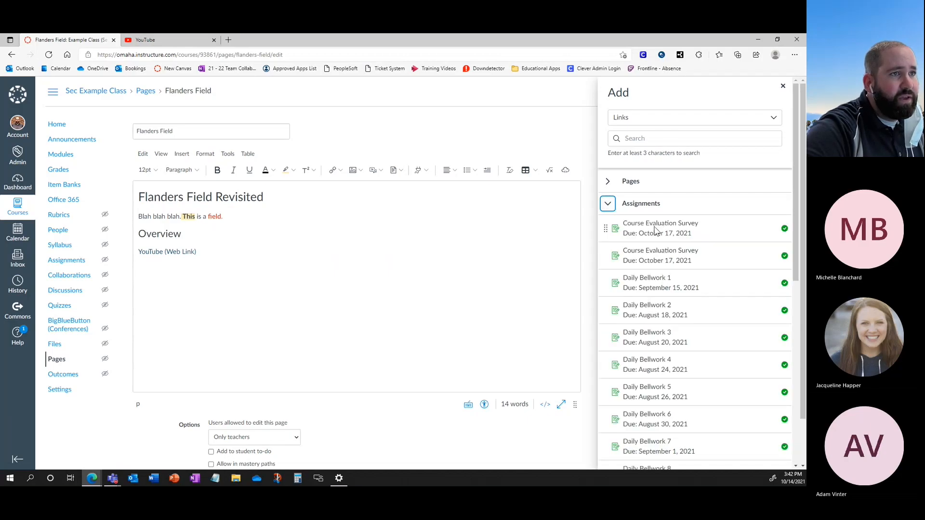
click(658, 232)
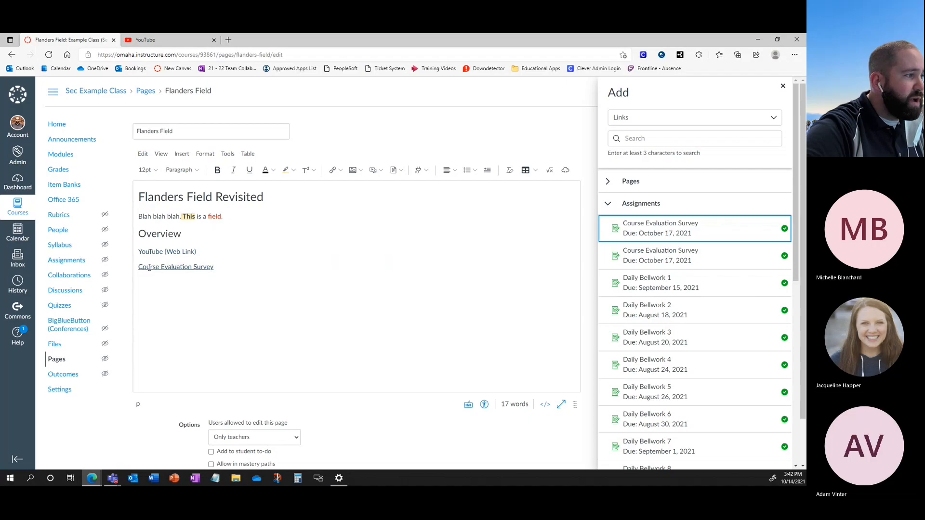
- Add "(Course Link)" after the Course Evaluation Survey link and close the course links list
click(267, 271)
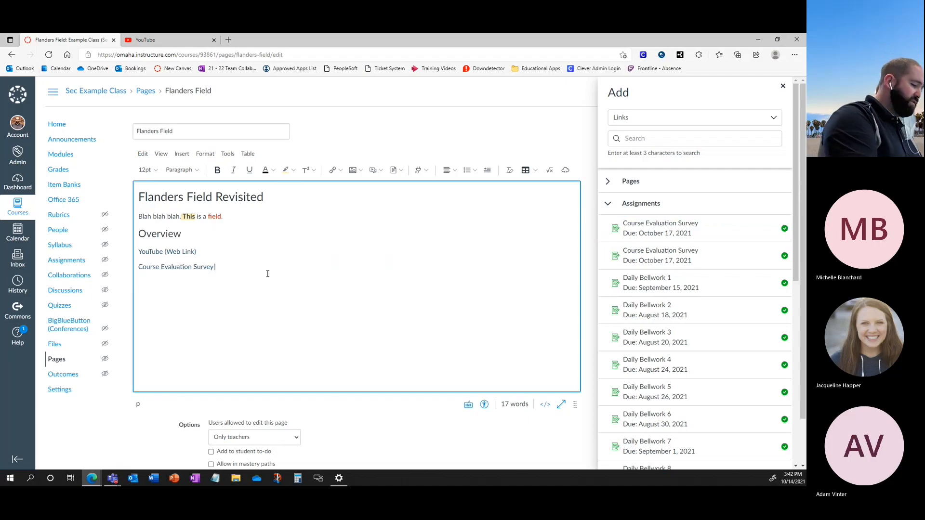
text((Course Link)
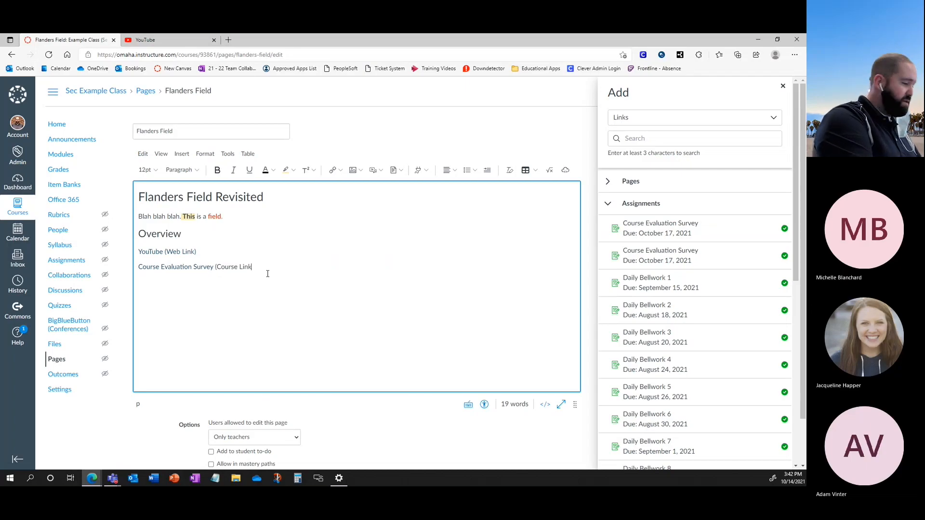
text())
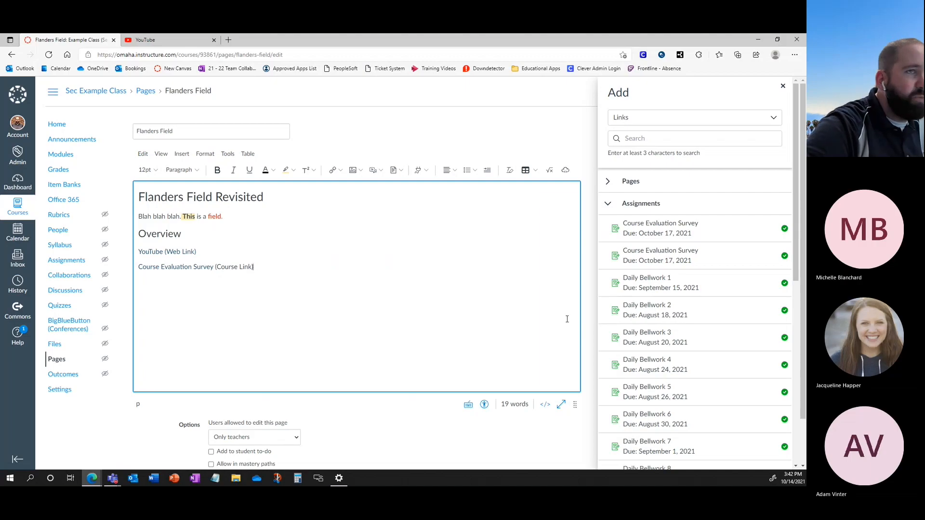
click(783, 88)
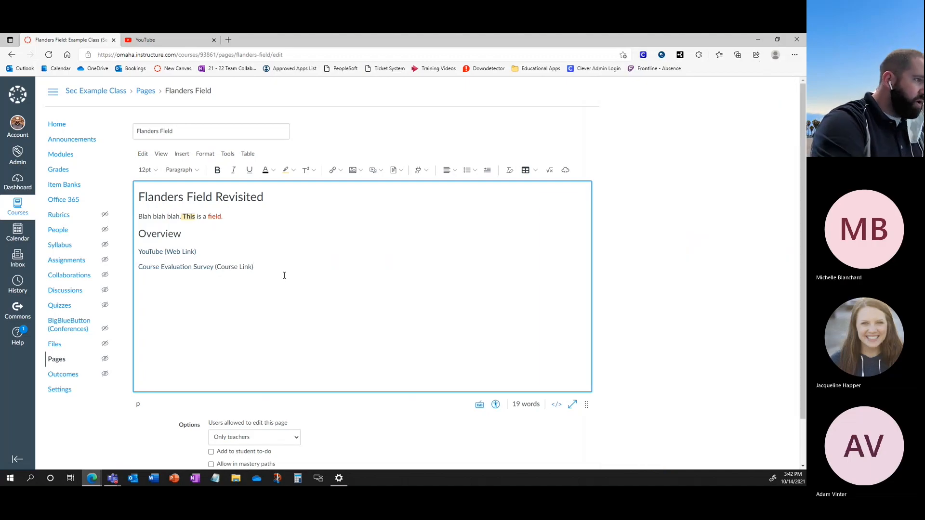
- Search Unsplash for "donkey" in the image upload dialog and select the photo of the brown donkey on a coastal field
click(354, 172)
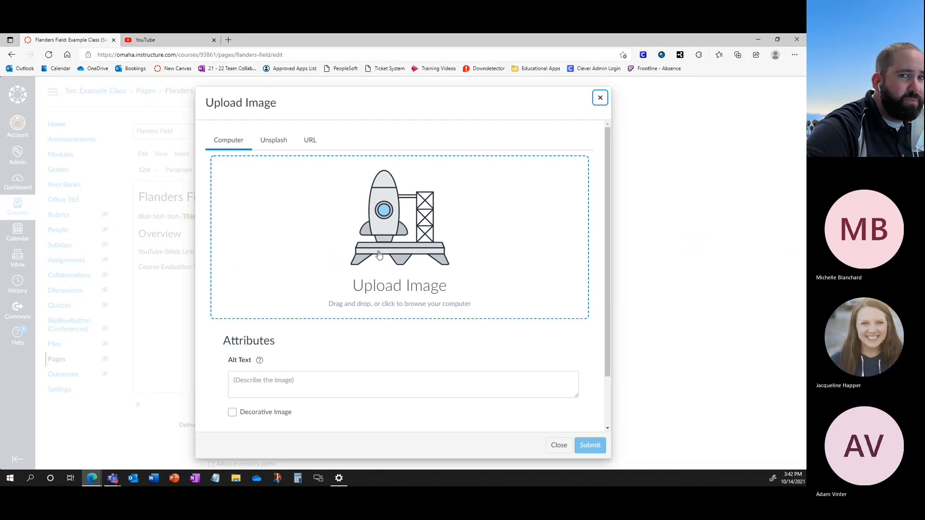
click(271, 142)
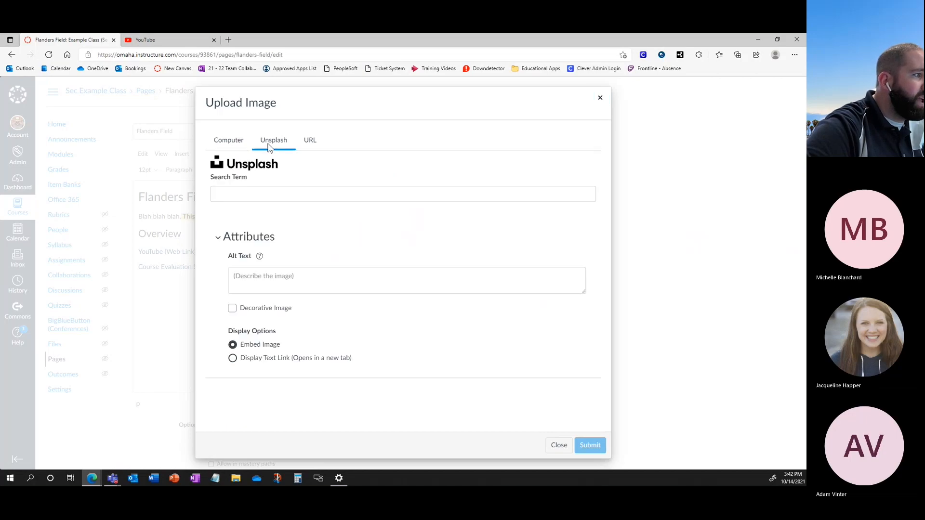
click(217, 192)
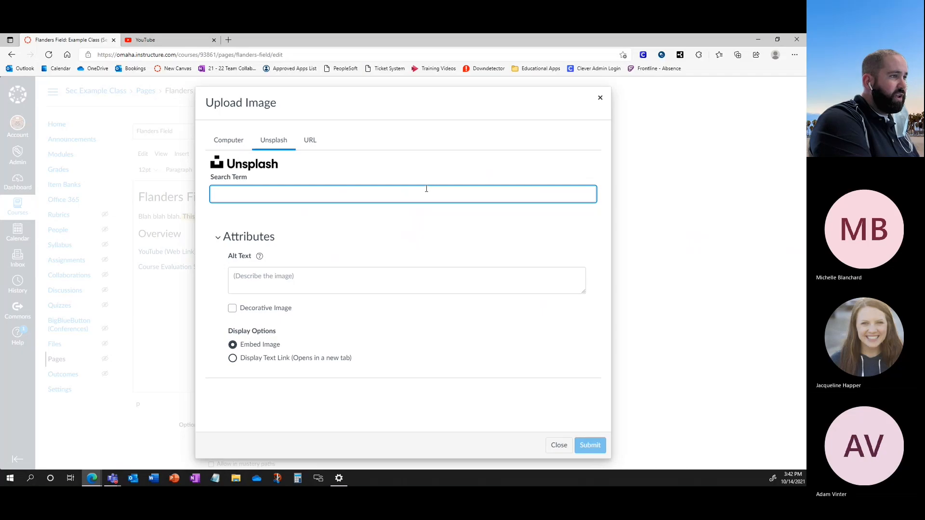
text(donk)
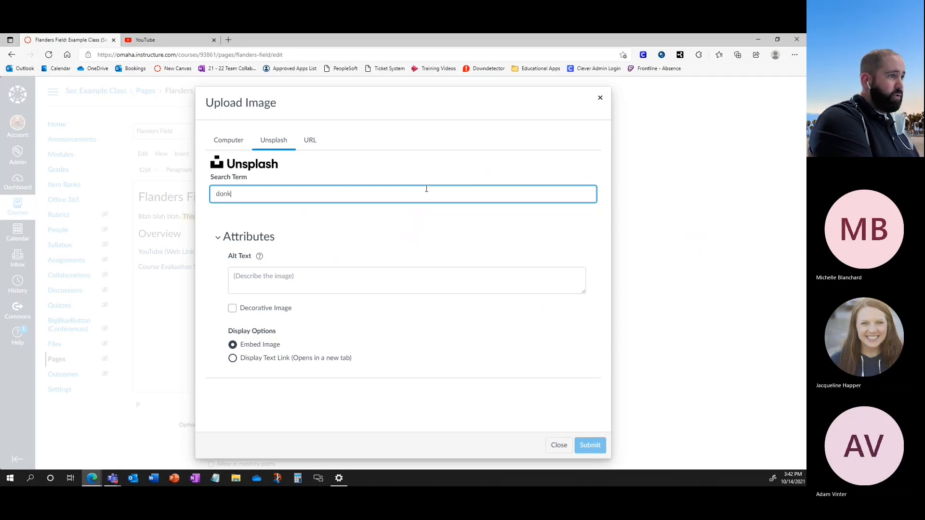
text(ey)
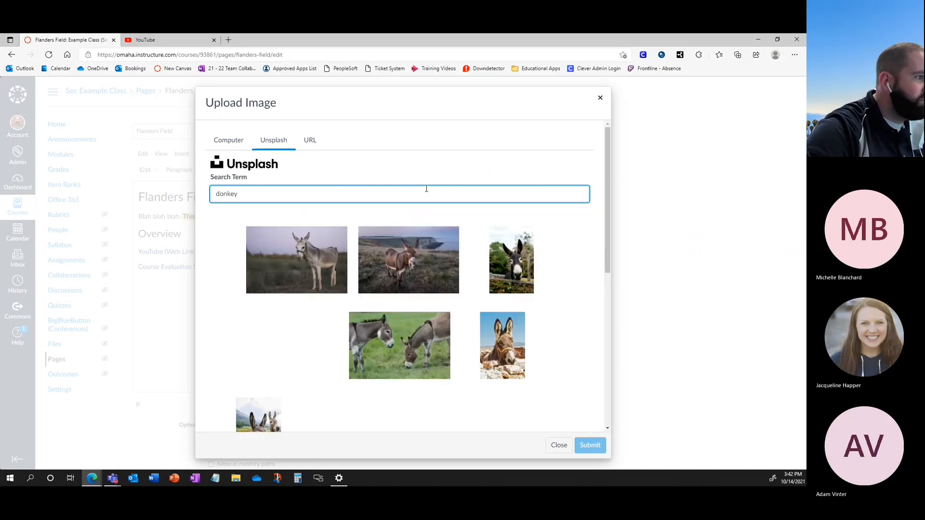
click(386, 258)
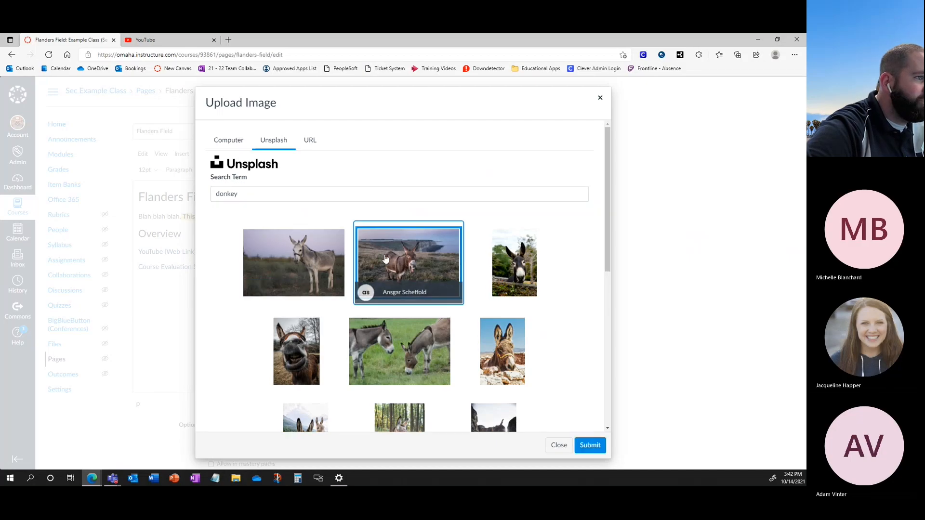
- Mark the selected donkey photo as a decorative image and embed it below the Course Evaluation Survey link
scroll(390, 321, down, 4)
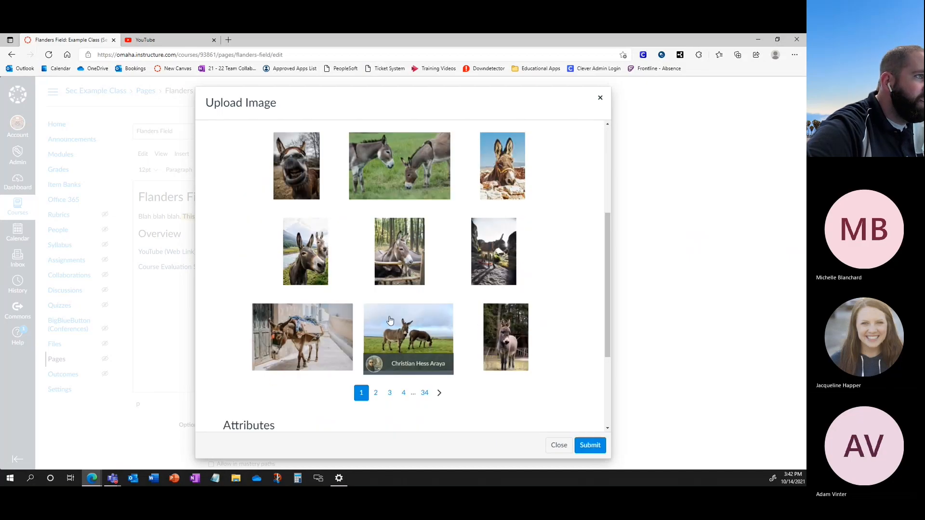
scroll(390, 321, up, 2)
scroll(386, 269, down, 5)
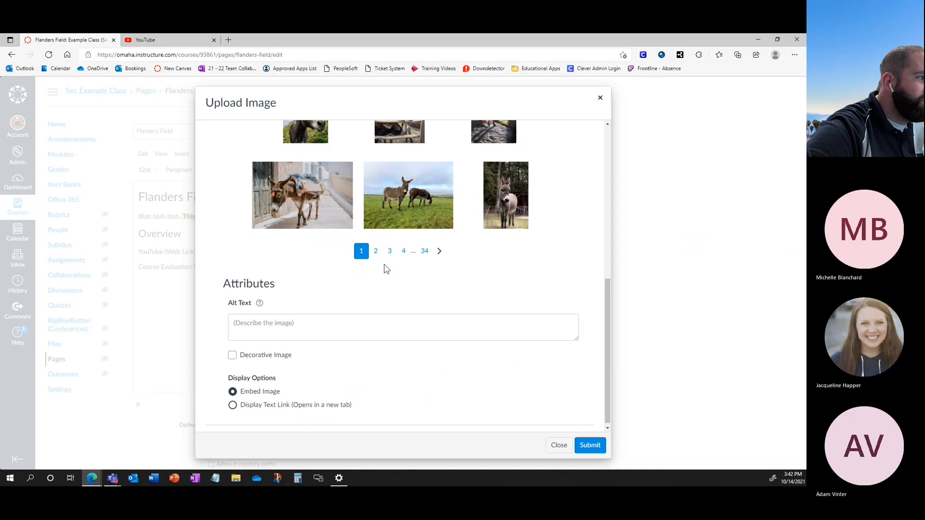
scroll(386, 269, up, 7)
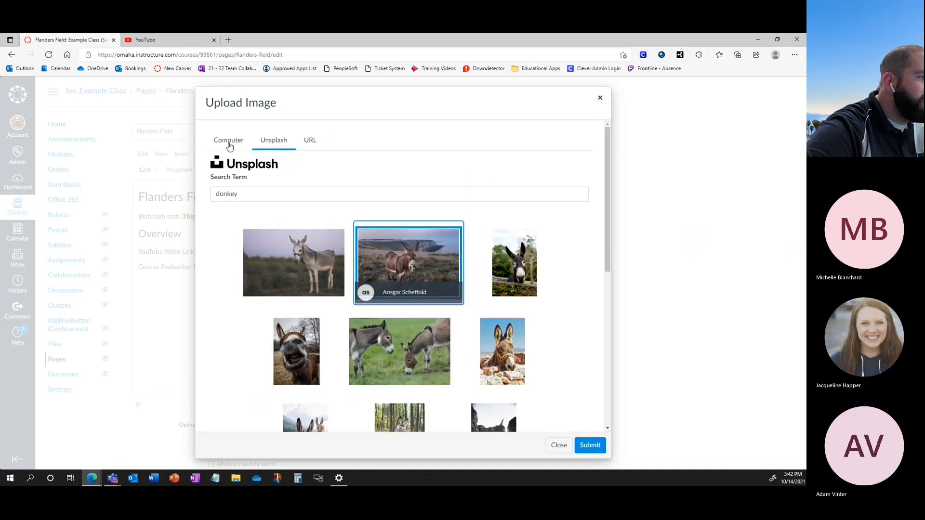
scroll(393, 234, down, 7)
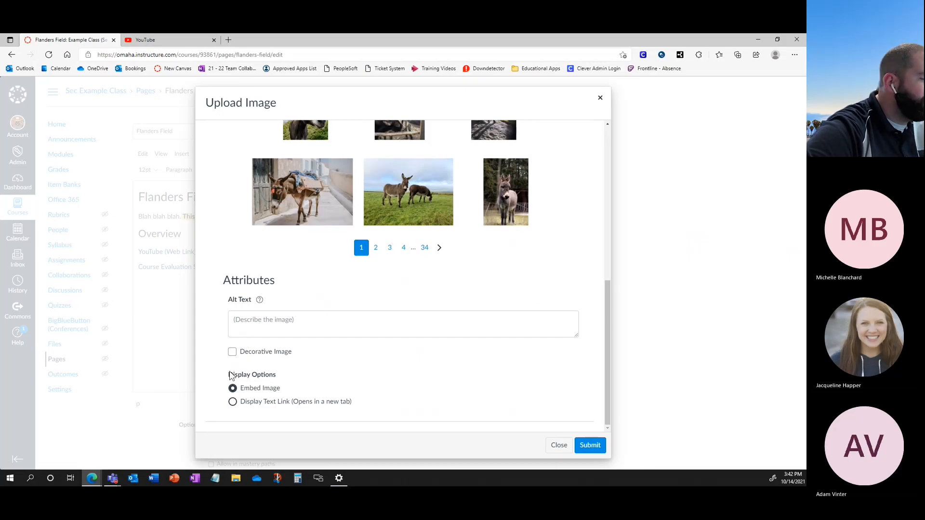
click(475, 332)
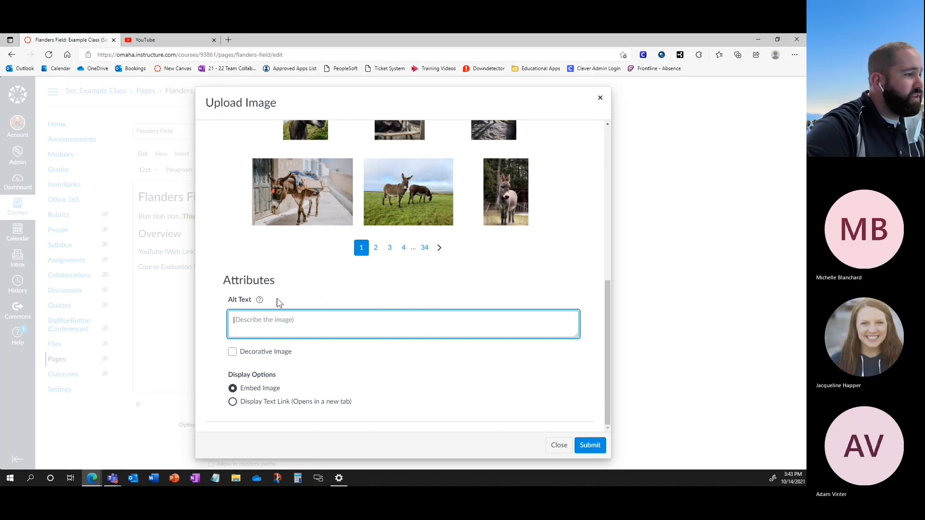
scroll(444, 285, up, 10)
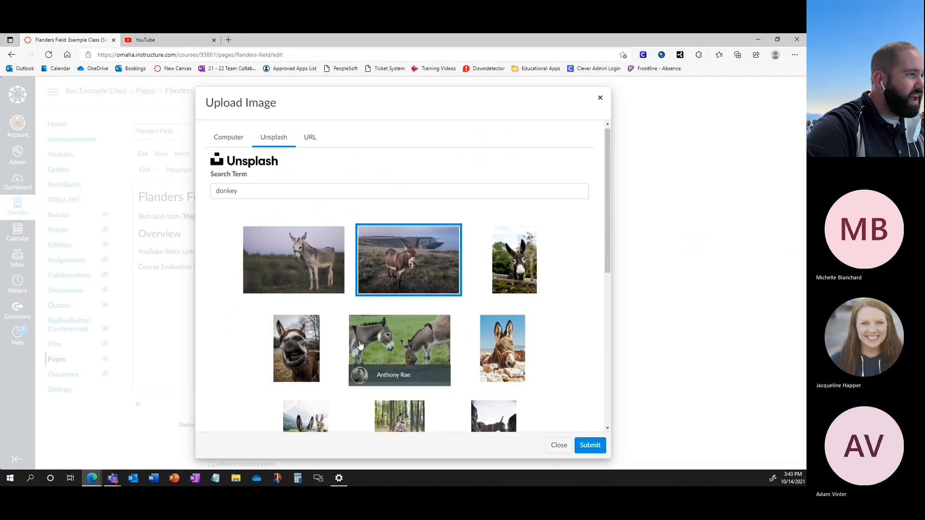
scroll(361, 344, down, 10)
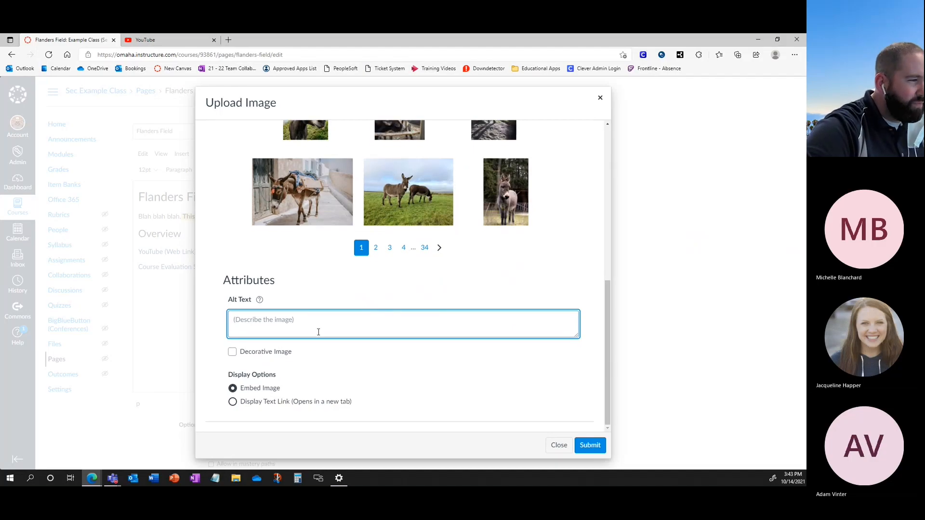
click(233, 352)
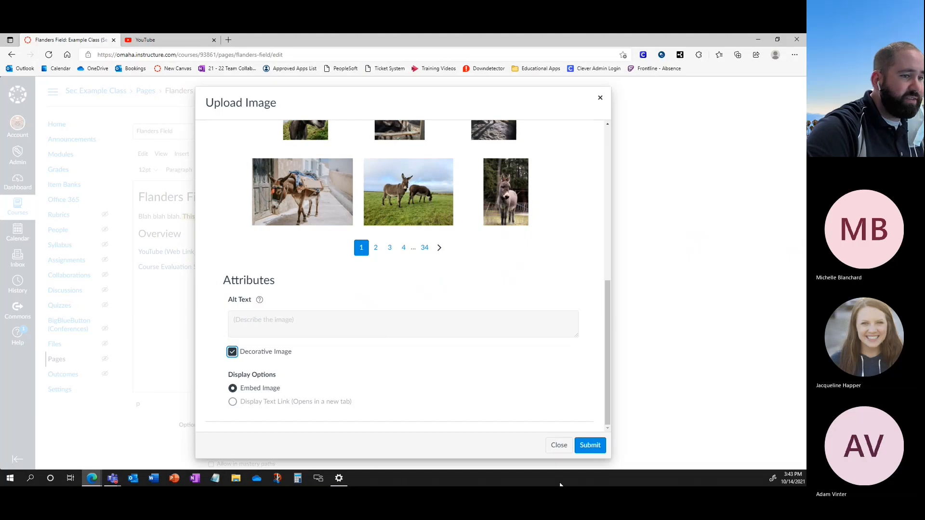
click(590, 446)
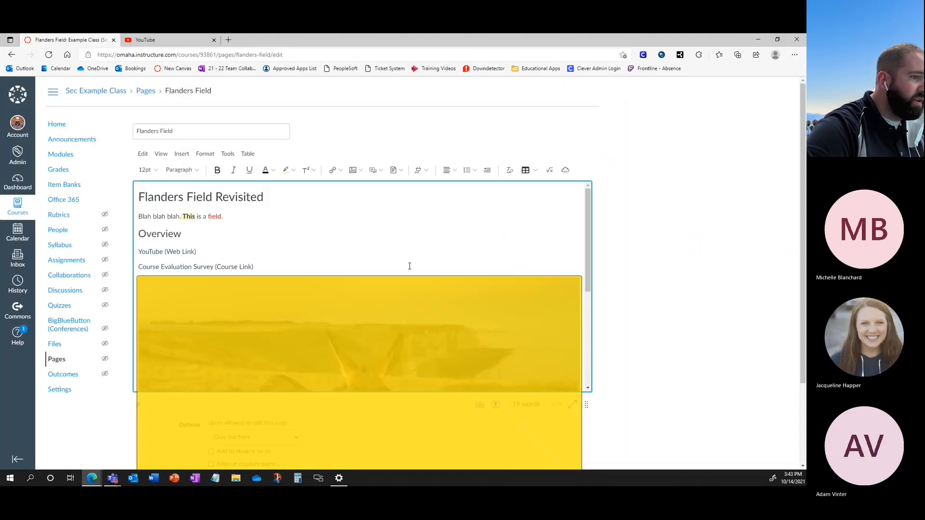
- Scale the donkey image down proportionally to about a third of the content area's width
scroll(410, 266, down, 3)
click(468, 309)
scroll(469, 310, down, 1)
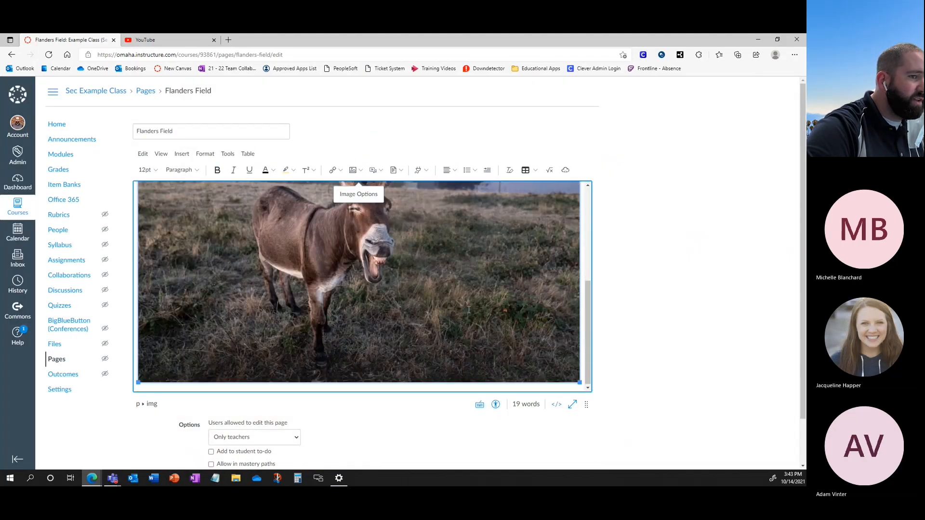
drag(580, 383, 321, 299)
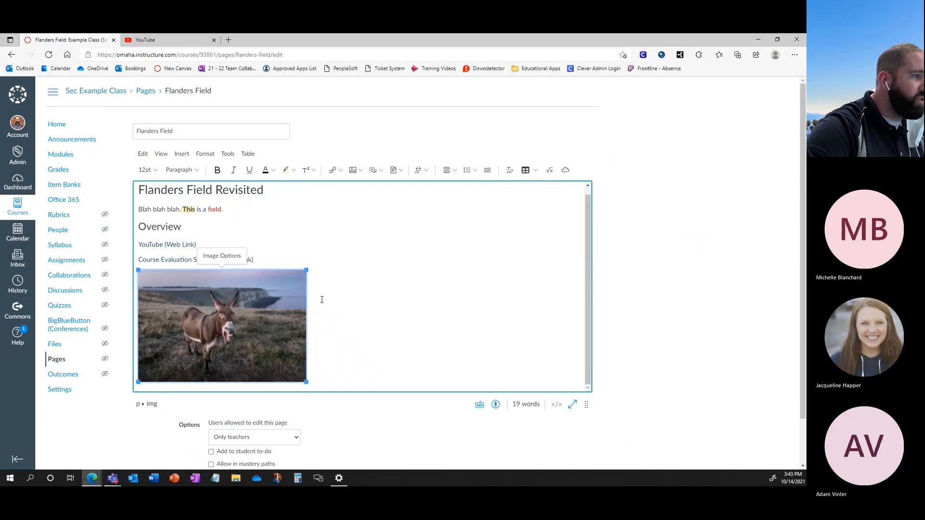
drag(306, 271, 290, 278)
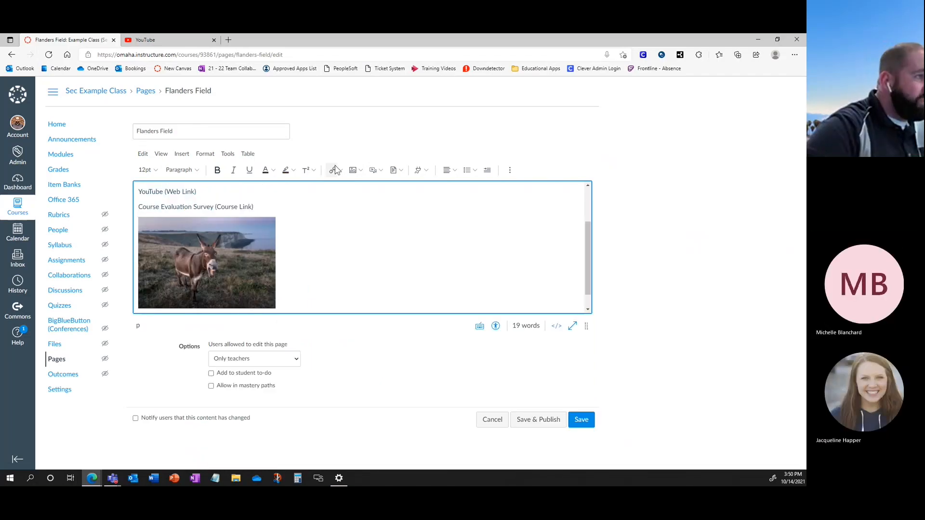
- Examine the options for uploading media from the computer and for recording it, without adding any media
click(380, 171)
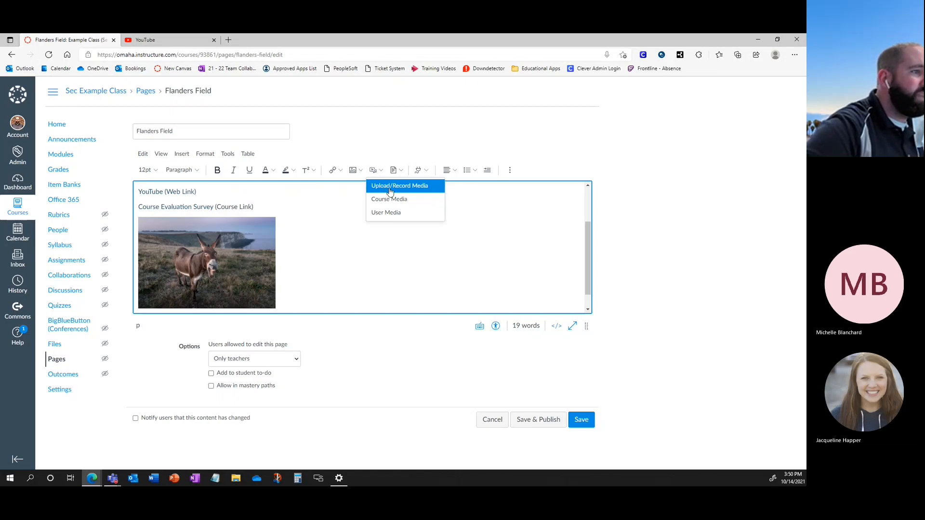
click(391, 187)
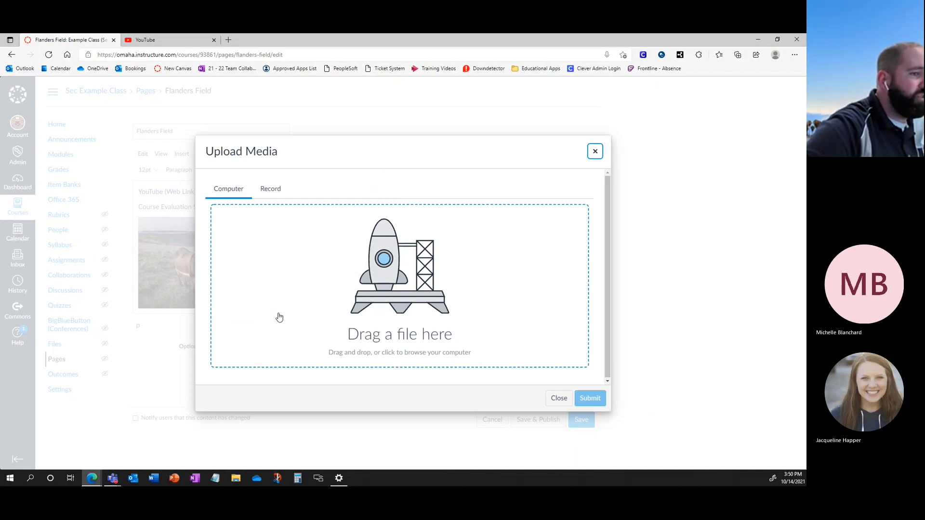
click(409, 319)
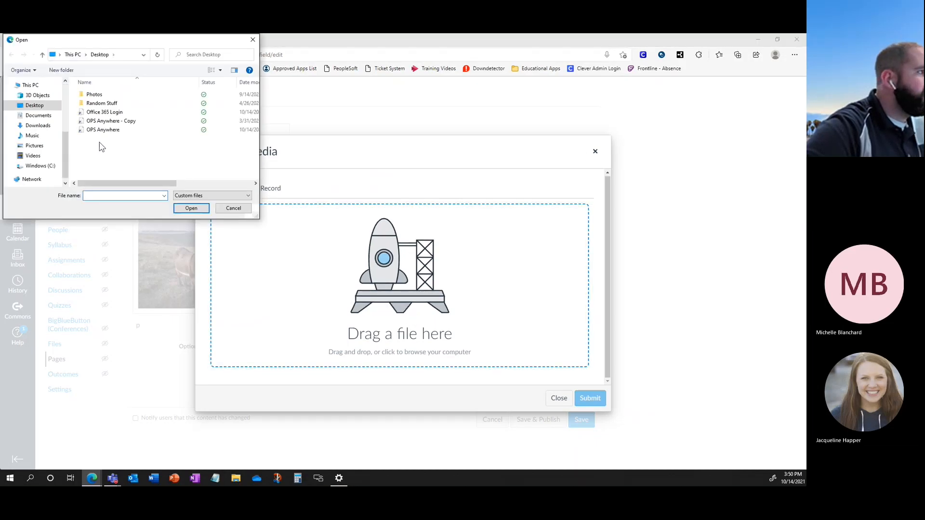
click(257, 43)
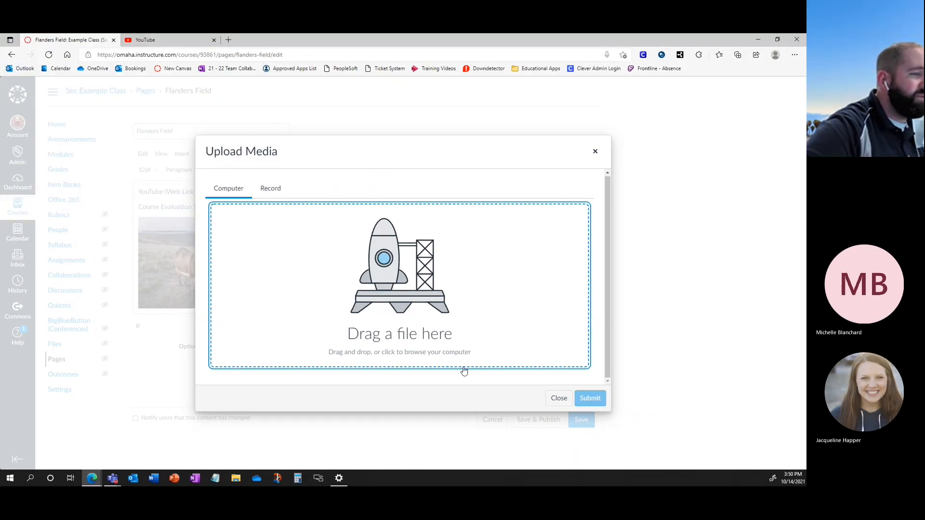
click(273, 191)
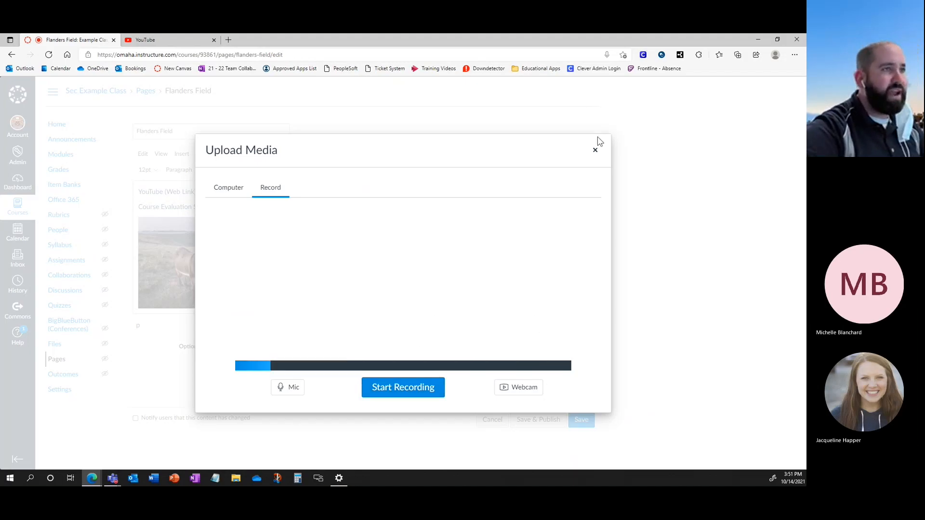
click(595, 152)
scroll(305, 267, down, 1)
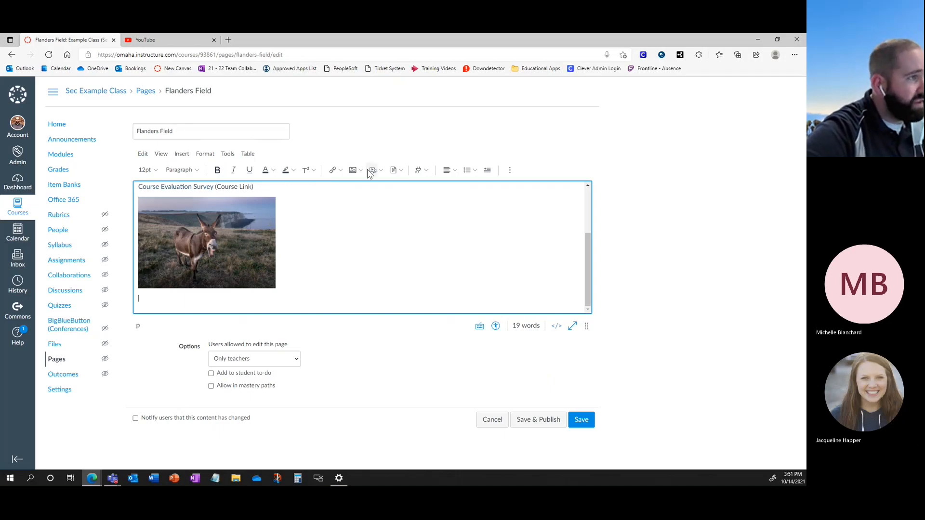
- Upload the desktop document "Apple Training Resource Links.docx" and insert its link below the donkey image
click(393, 173)
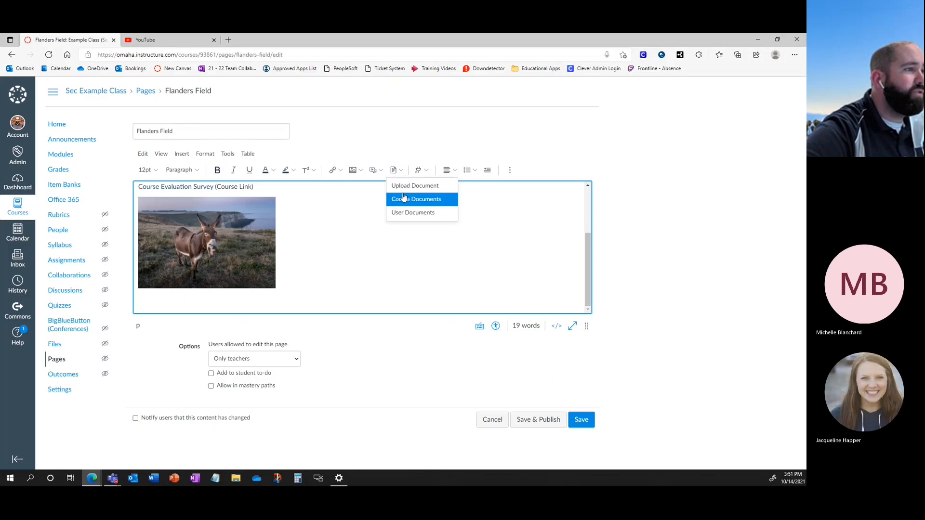
click(404, 188)
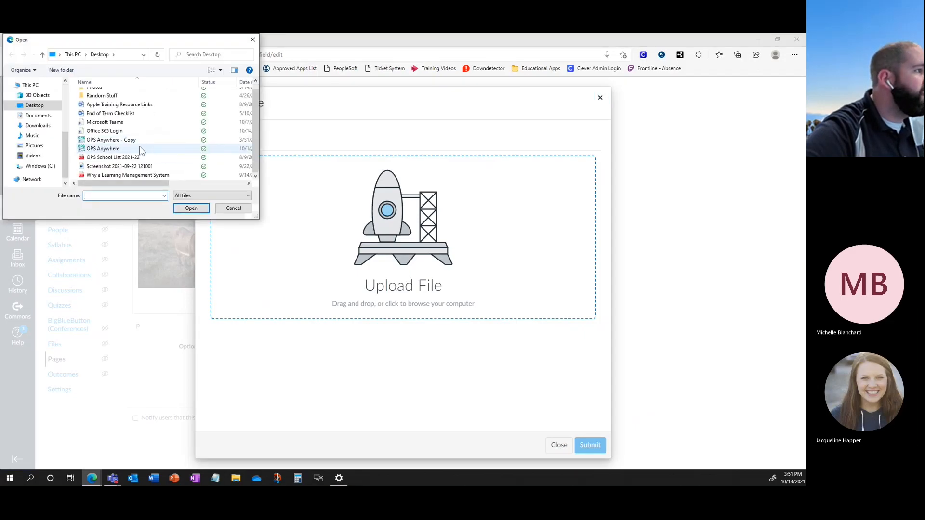
click(135, 105)
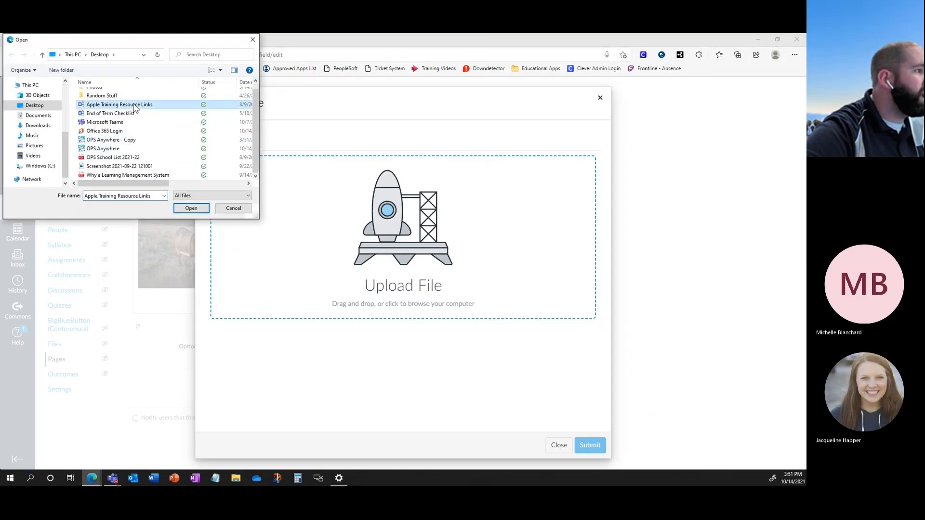
click(191, 208)
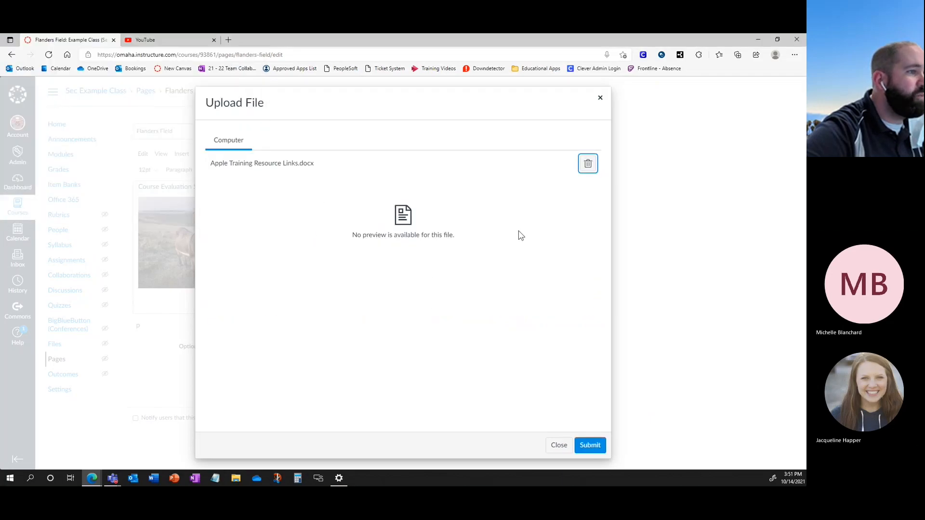
click(591, 445)
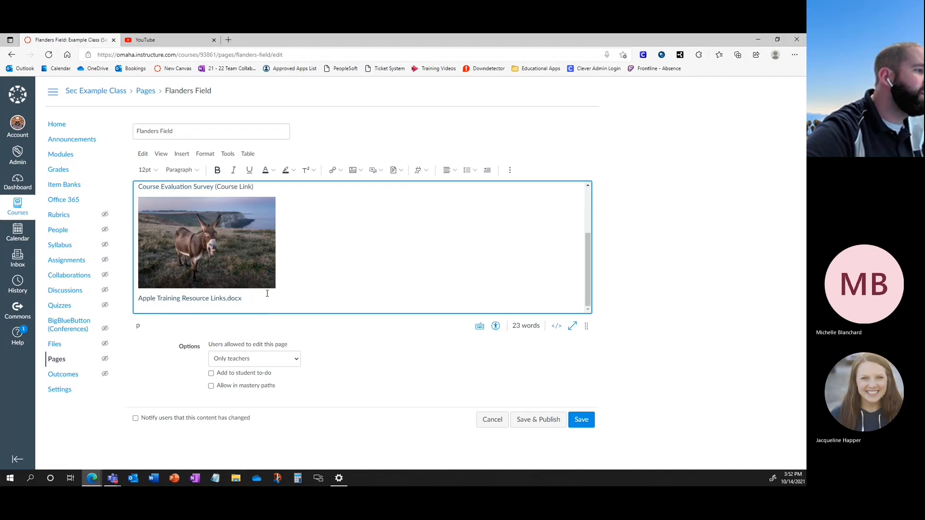
- Save the Flanders Field page, keeping the full file name of the inserted document link
drag(246, 301, 226, 299)
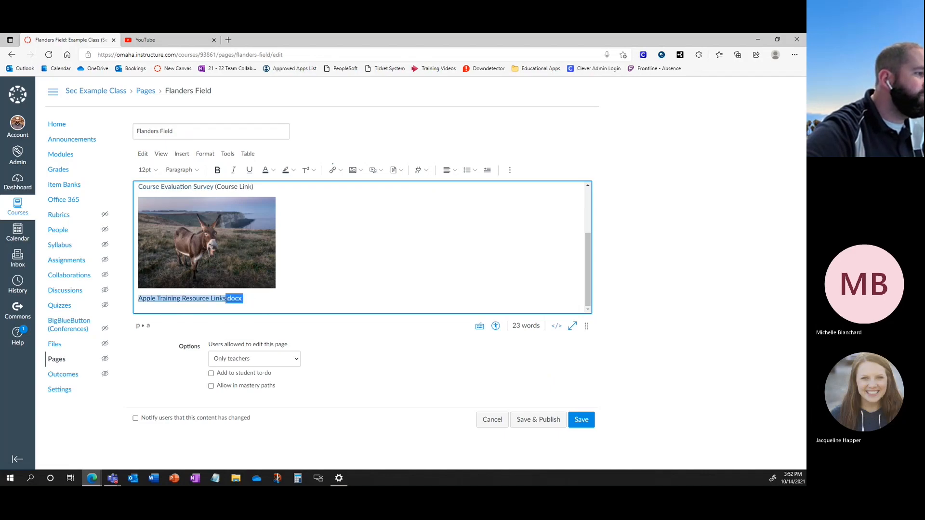
click(342, 282)
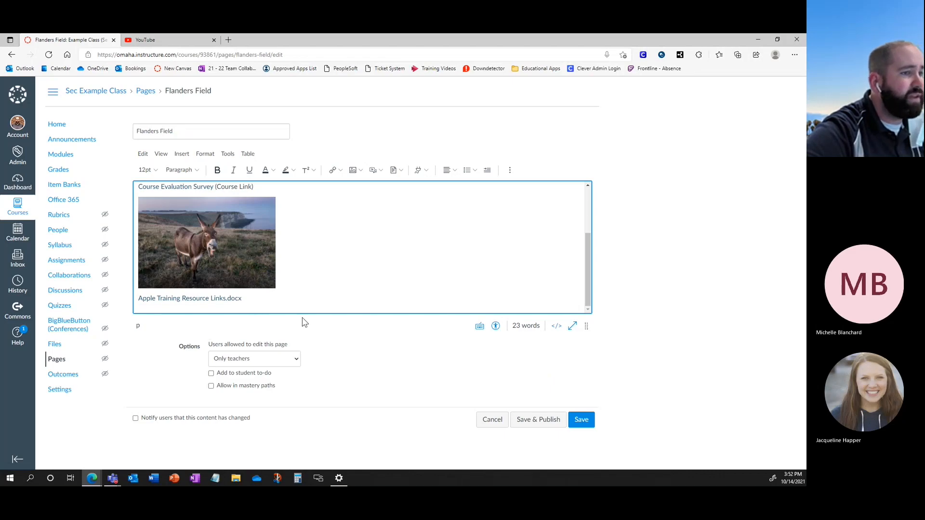
click(576, 423)
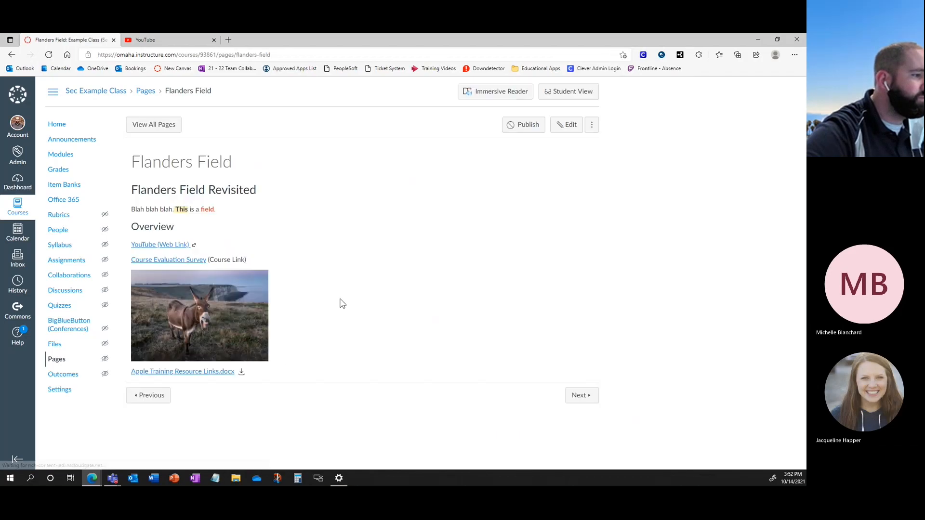
- Preview the linked "Apple Training Resource Links.docx" on the saved page and reopen the page for editing
click(230, 372)
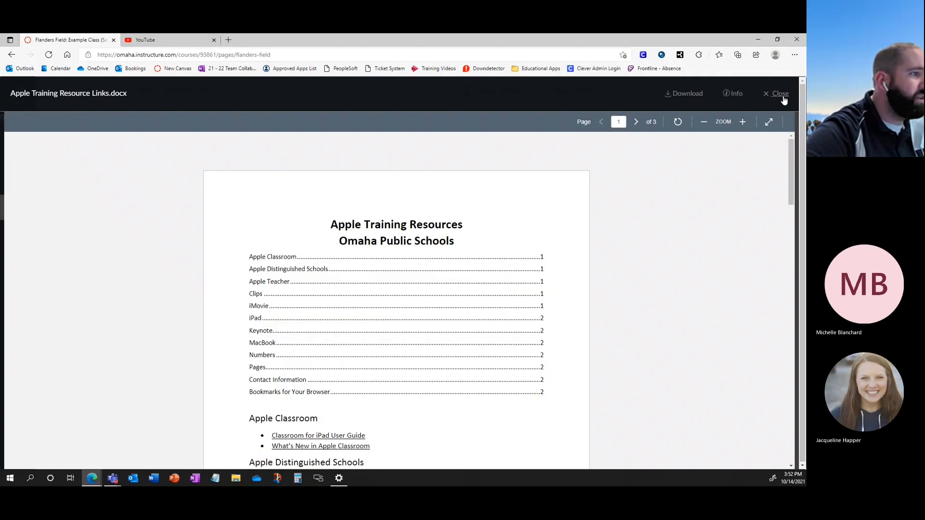
click(784, 100)
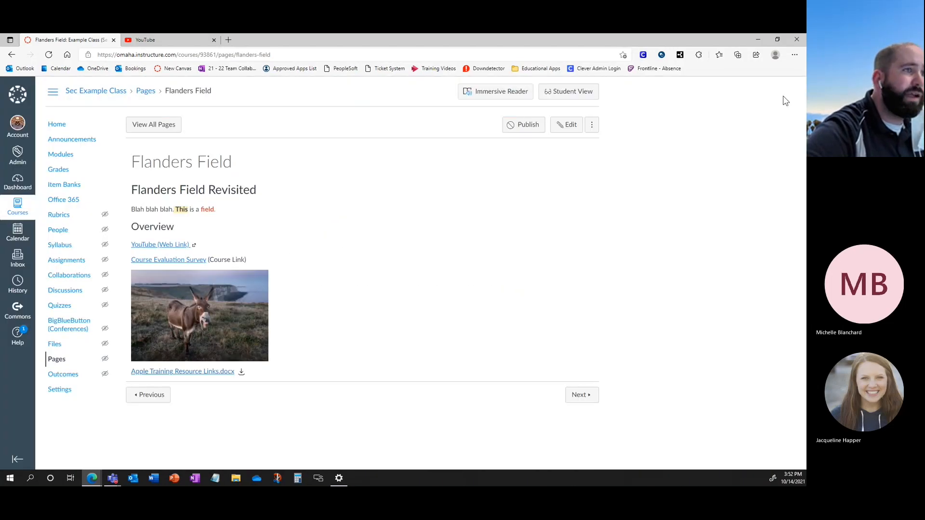
click(571, 127)
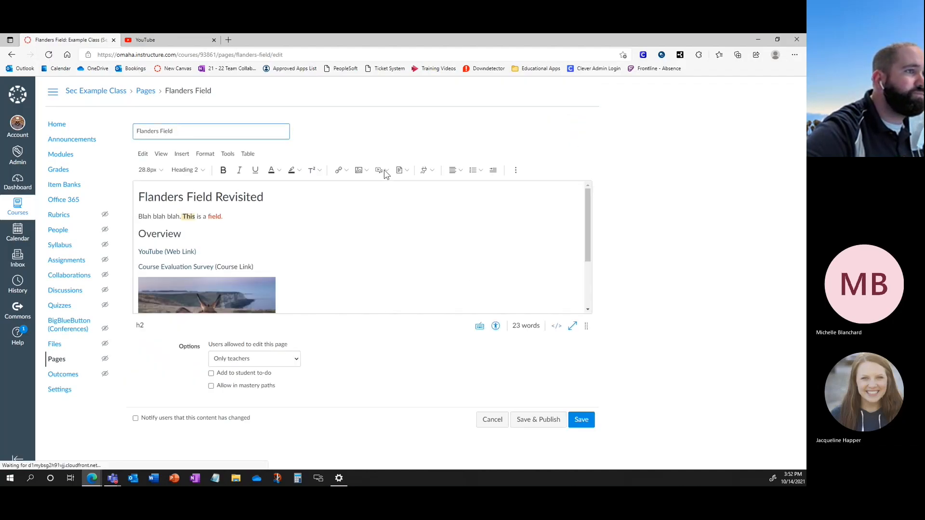
- Attach the OneDrive file "How to Leave a Class Team in Microsoft Teams.docx" through Microsoft Office 365 at the start of the page
click(432, 173)
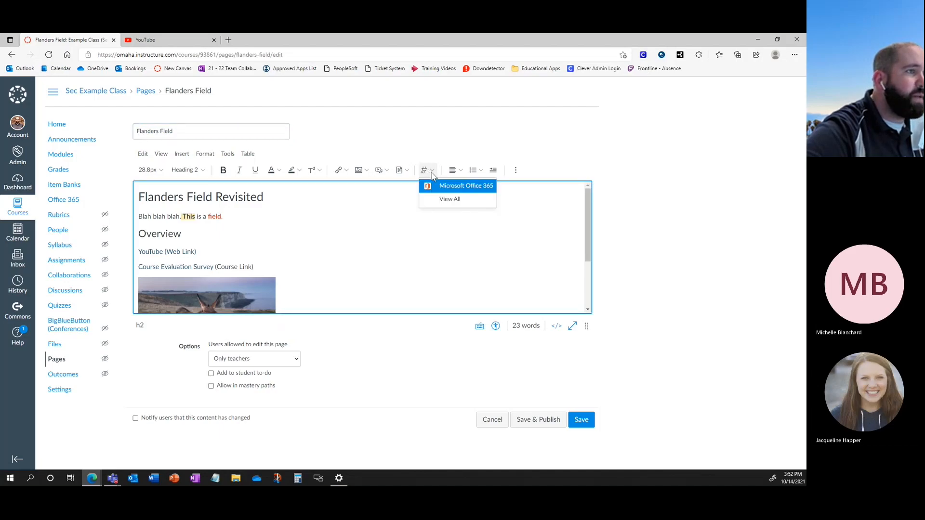
click(450, 187)
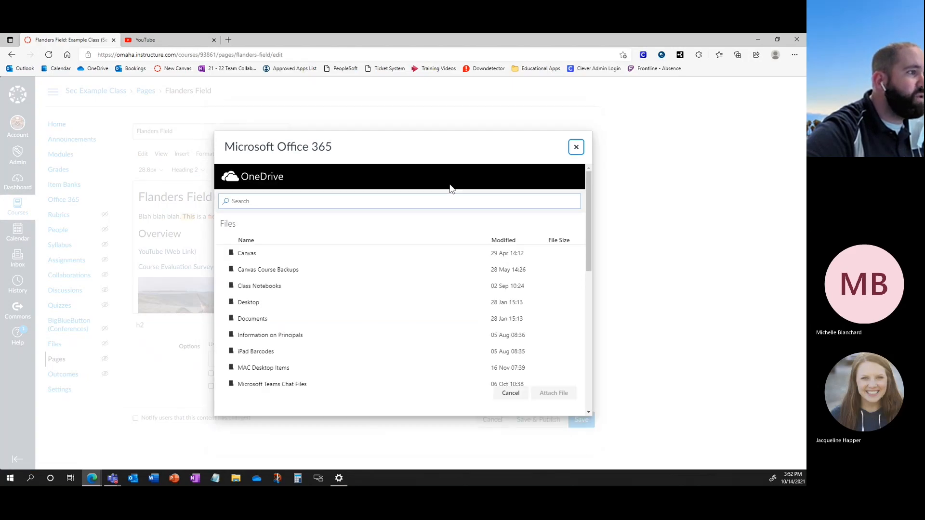
scroll(313, 311, down, 3)
scroll(312, 311, down, 3)
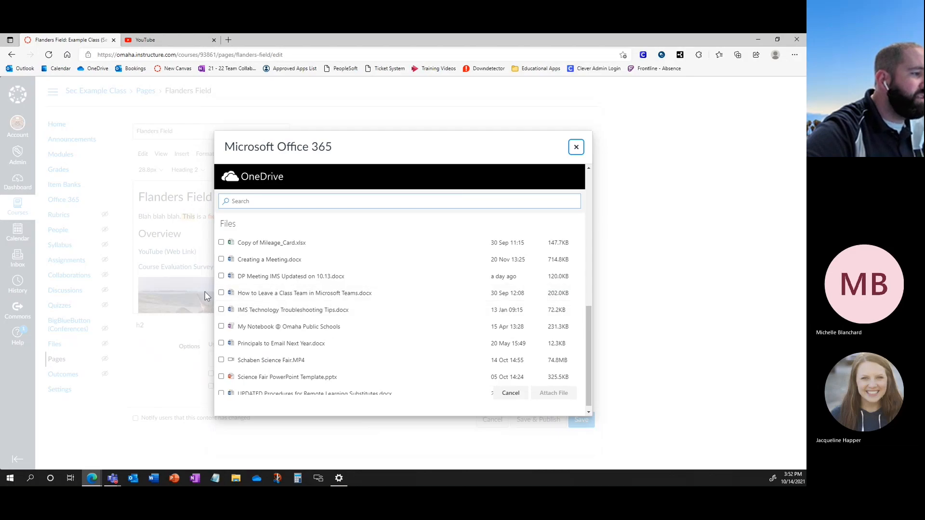
click(222, 294)
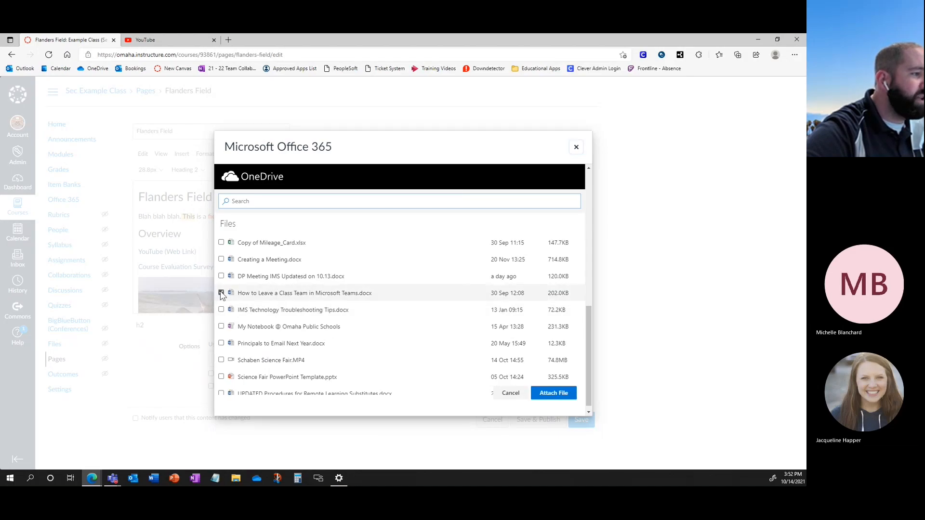
click(553, 394)
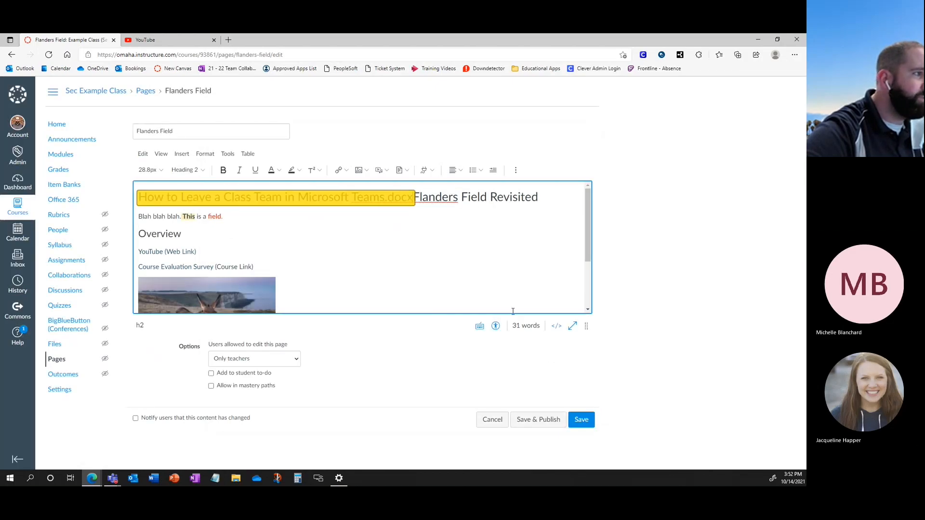
scroll(389, 243, down, 1)
scroll(398, 193, up, 1)
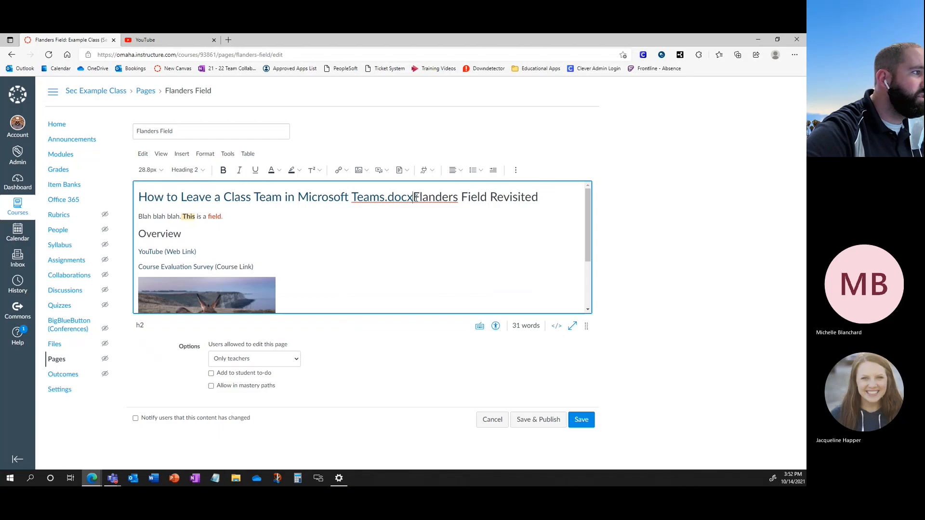
- Separate the inserted Teams document link from the "Flanders Field Revisited" heading so that the link has its own line
drag(415, 198, 138, 197)
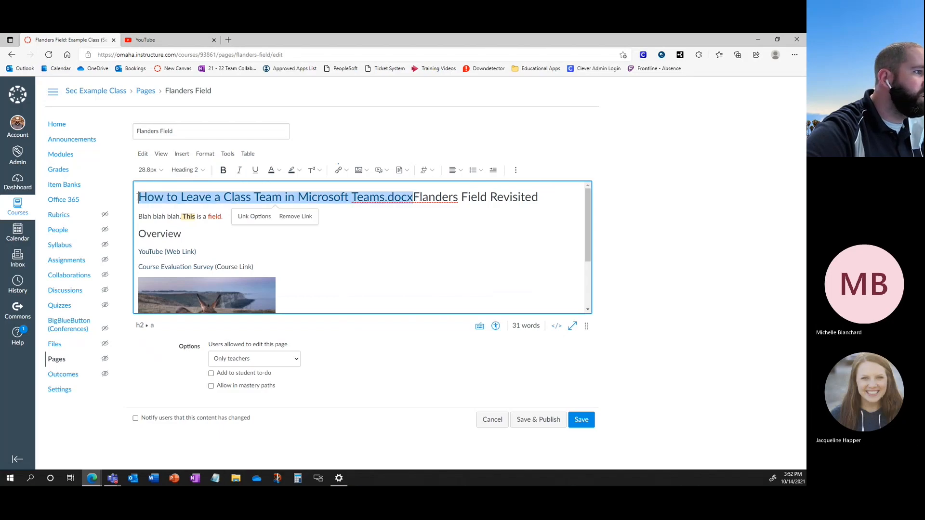
click(450, 284)
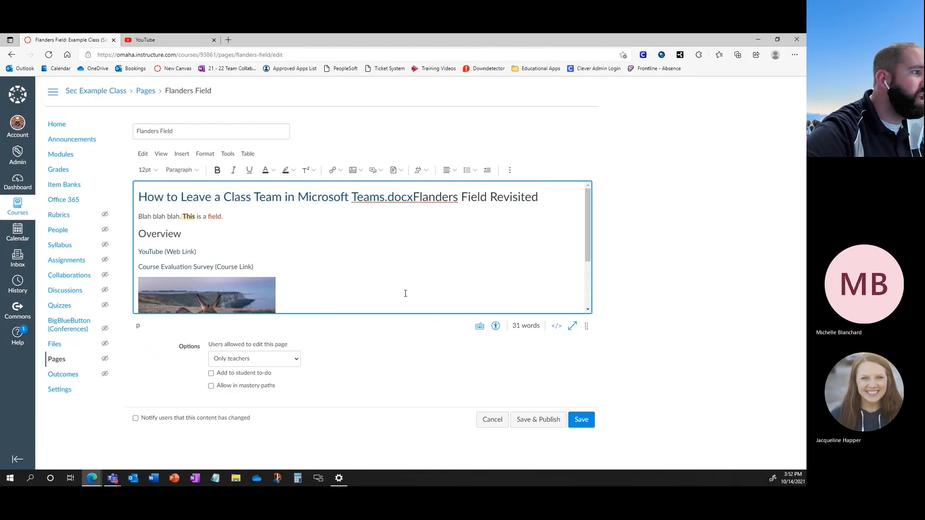
click(414, 199)
click(418, 198)
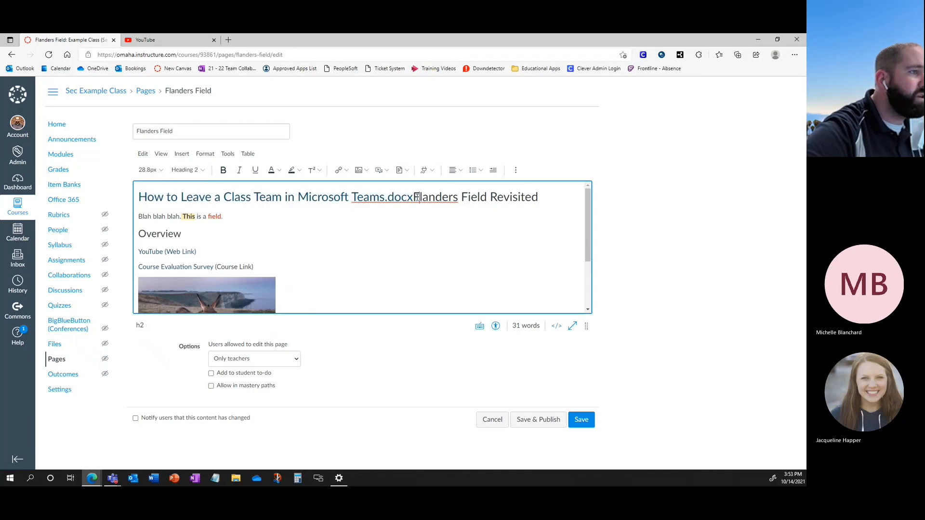
key(Return)
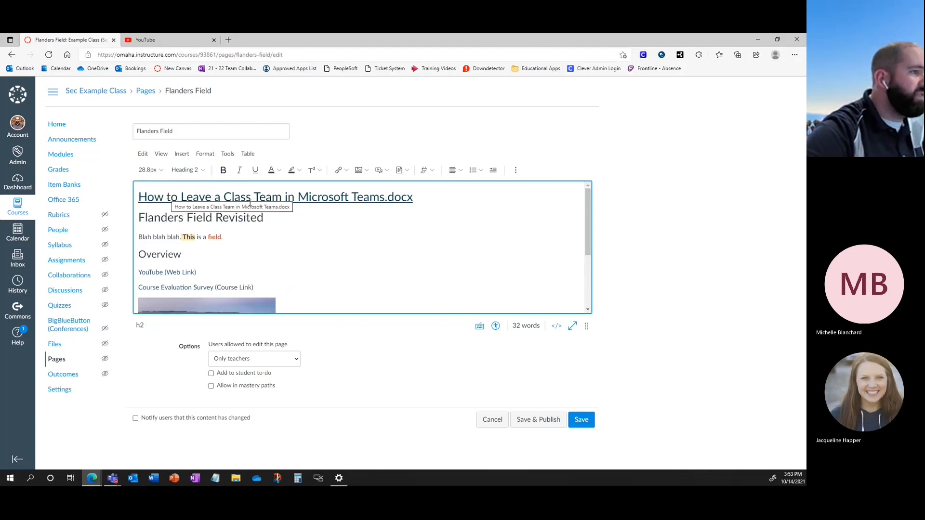
- Change the Teams document link's text style to Paragraph and compare it with the Apple Training document link below the donkey image
drag(408, 201, 127, 199)
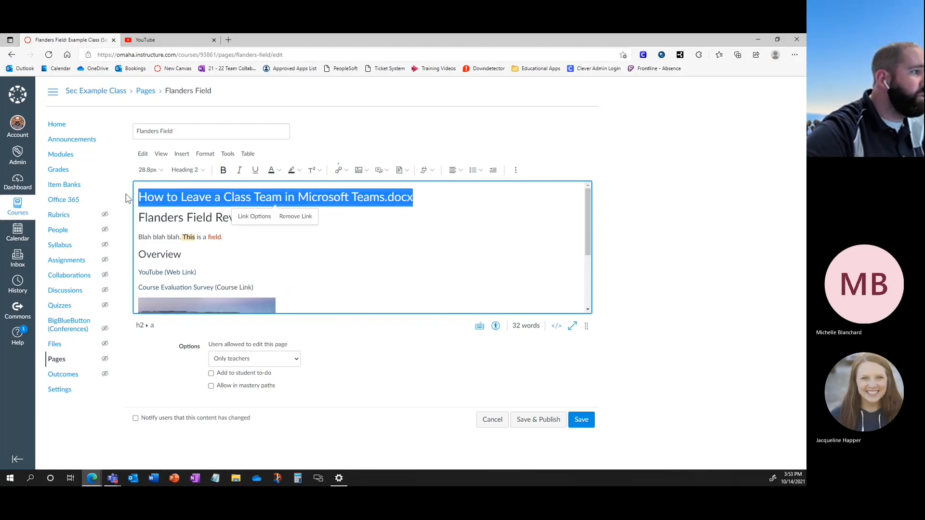
click(187, 170)
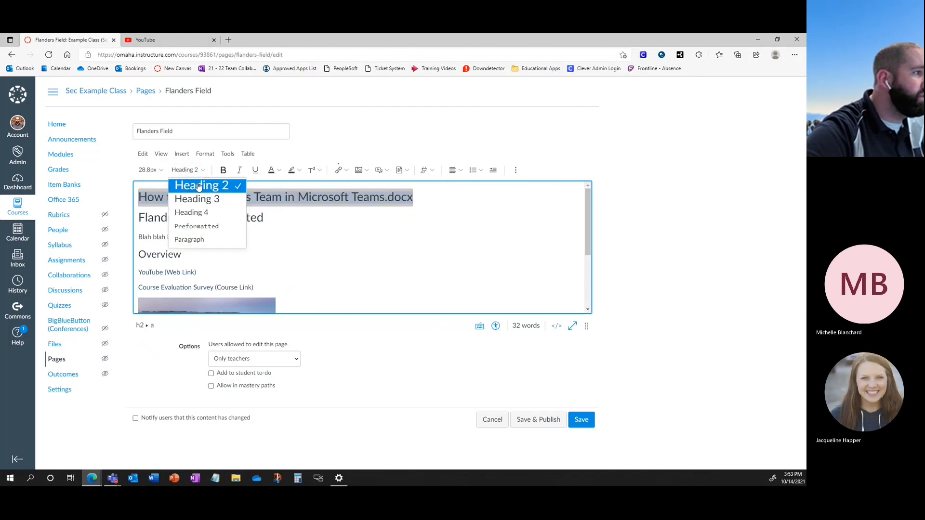
click(192, 239)
click(417, 243)
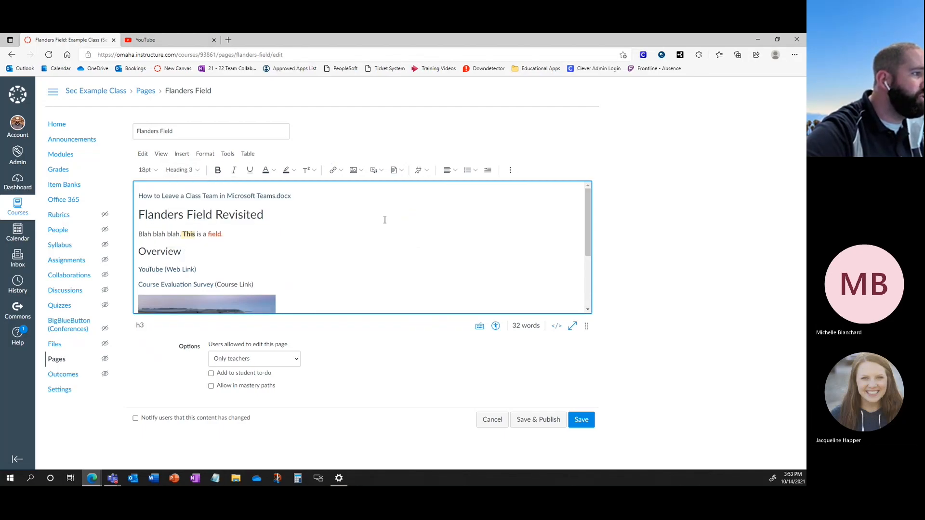
scroll(318, 244, down, 3)
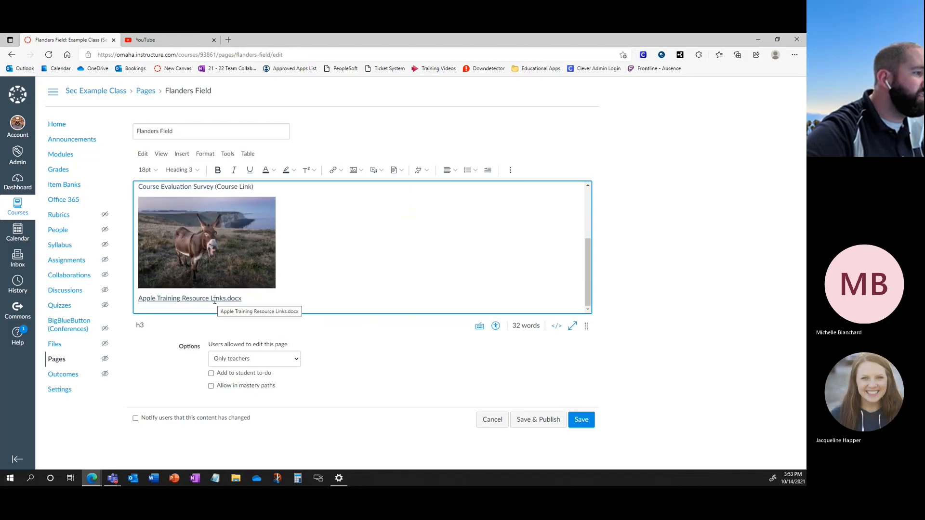
scroll(384, 309, up, 3)
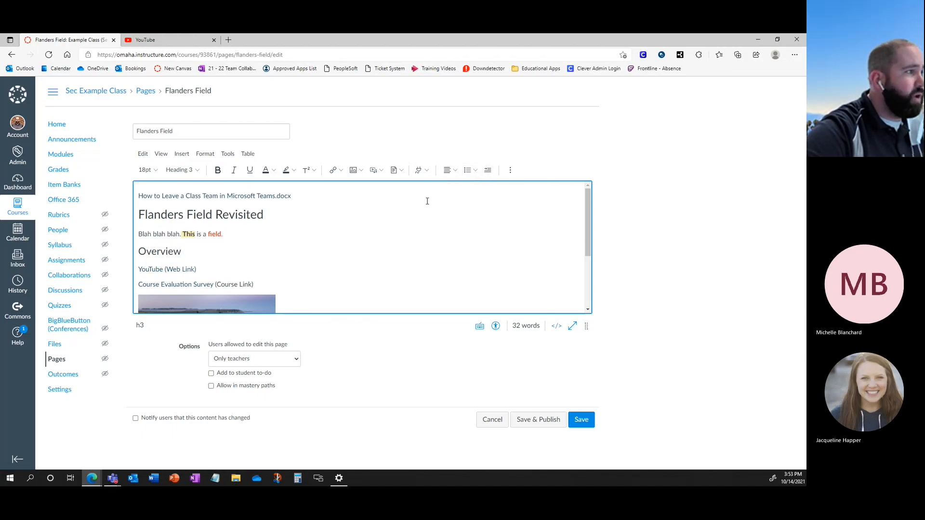
- Clear the formatting of the sentence "This is a field." below the Flanders Field Revisited heading
click(509, 172)
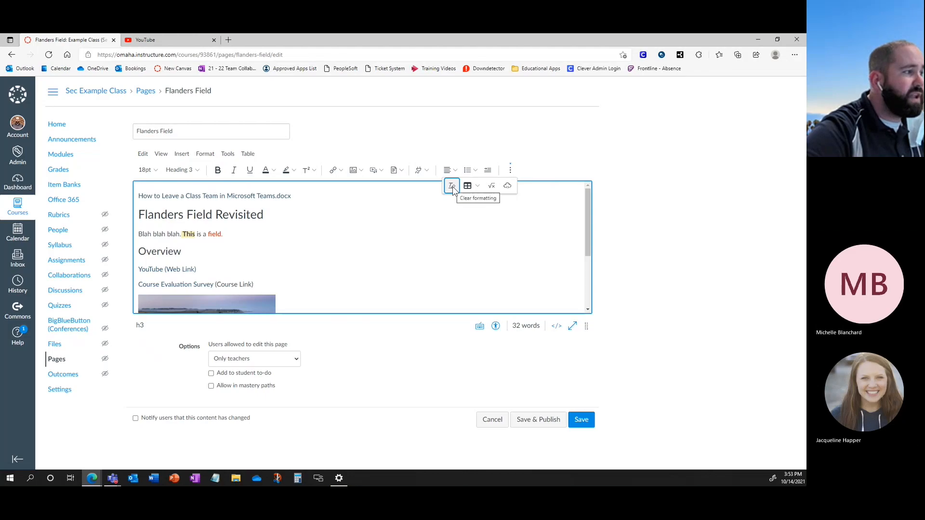
drag(225, 235, 191, 234)
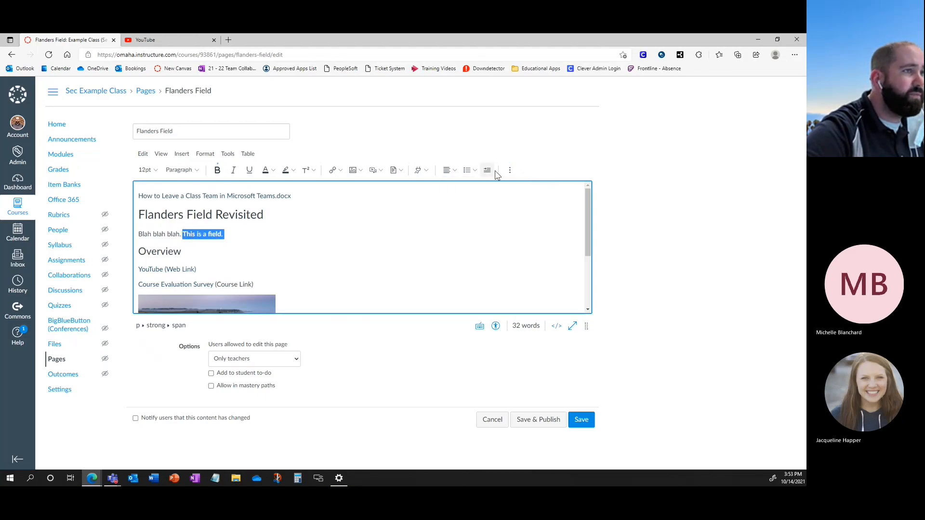
click(509, 169)
click(452, 190)
click(399, 226)
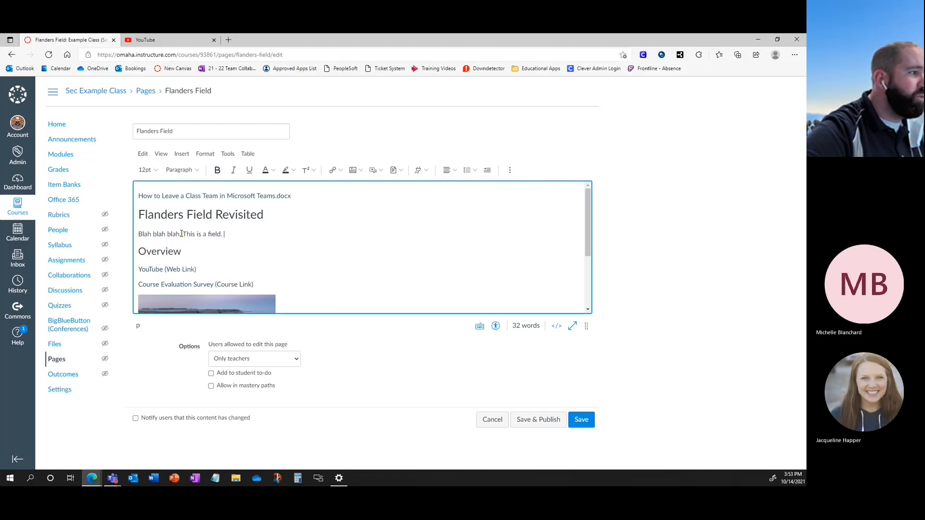
- Examine the table options and the table size grid without inserting a table
click(510, 170)
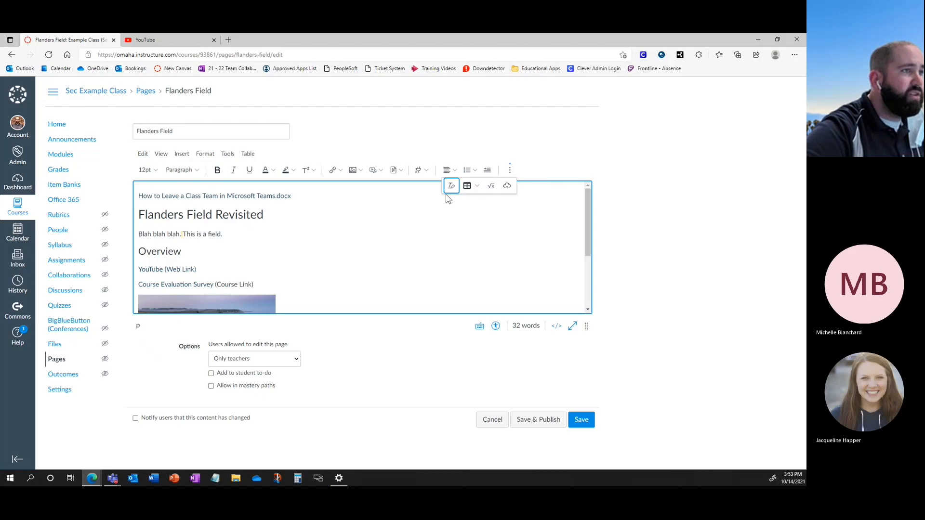
click(473, 187)
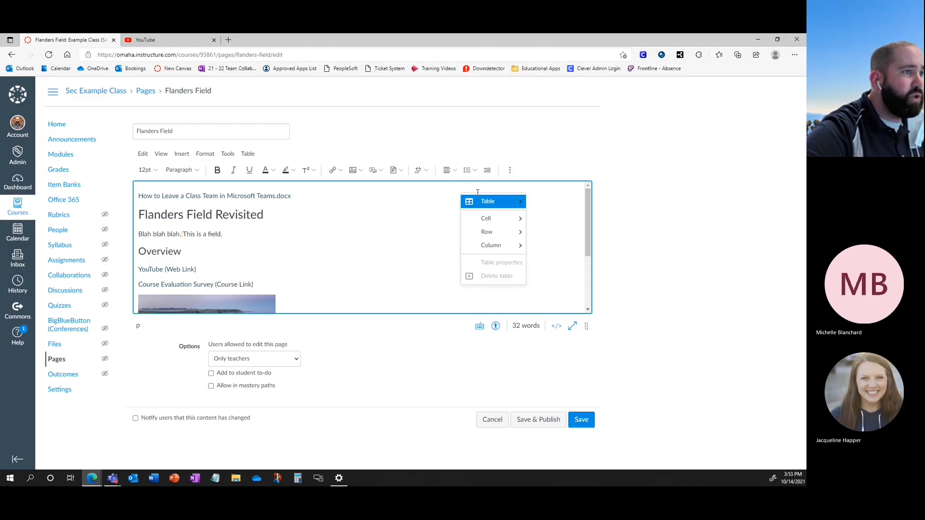
mouse_move(496, 201)
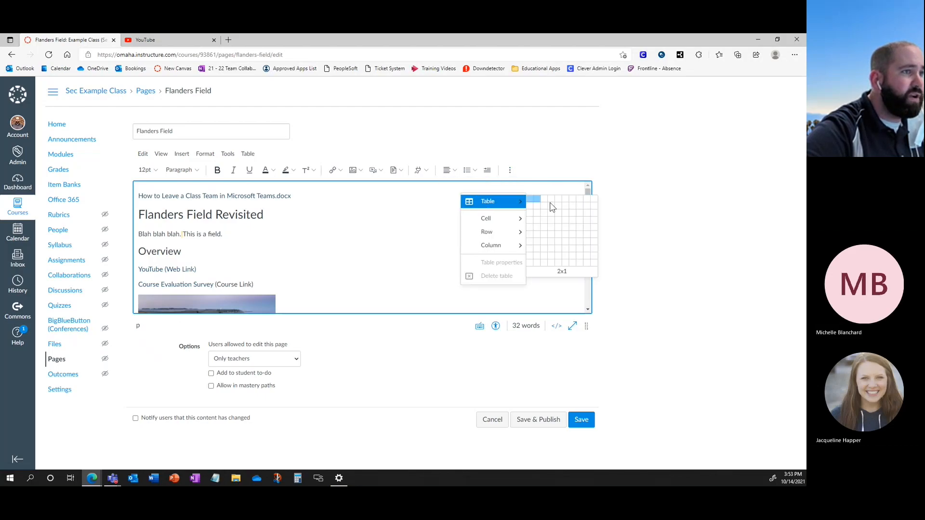
click(553, 177)
- Start a math equation after "This is a field." with the summation, double-struck N and double-struck P symbols
click(510, 170)
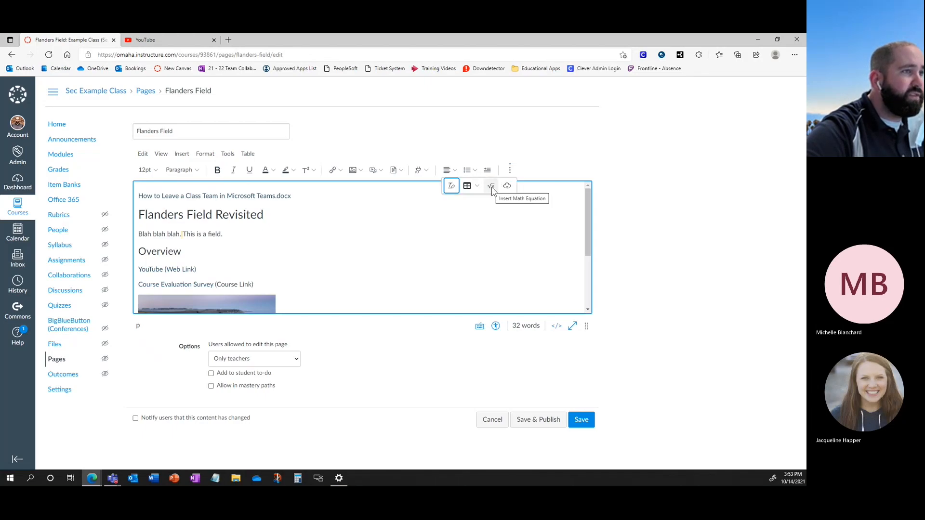
click(492, 187)
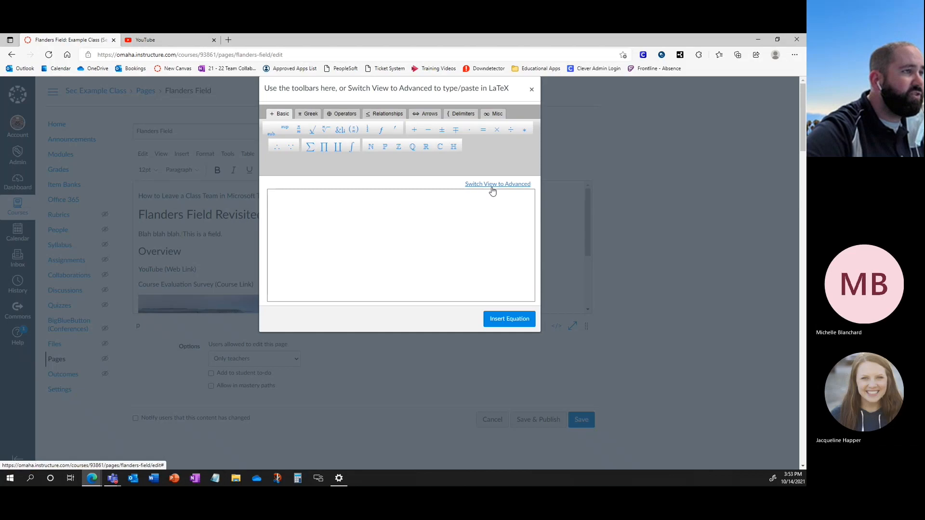
click(351, 231)
click(311, 149)
click(371, 146)
click(388, 147)
- Browse the Greek, Operators and Arrows symbol sets, add 4 to the end of the equation and insert it into the page
click(318, 114)
click(345, 115)
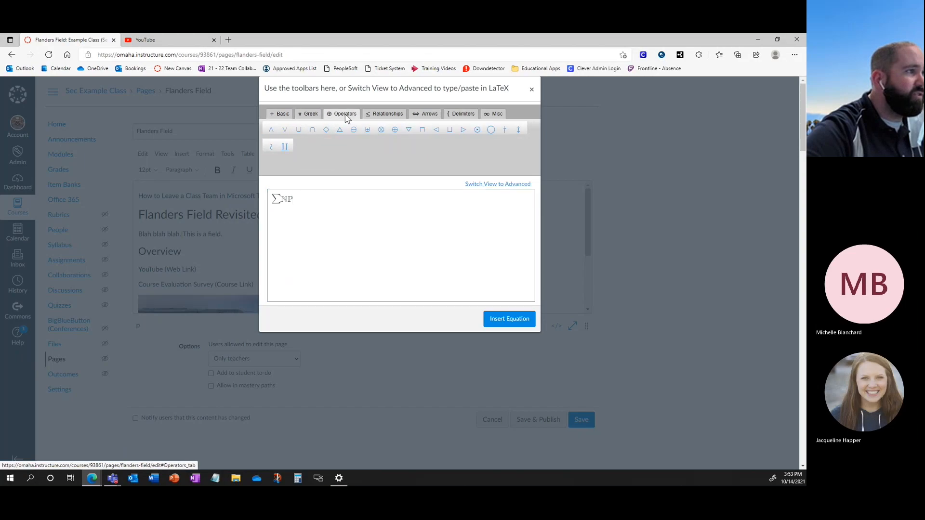
click(427, 114)
click(328, 200)
text(4)
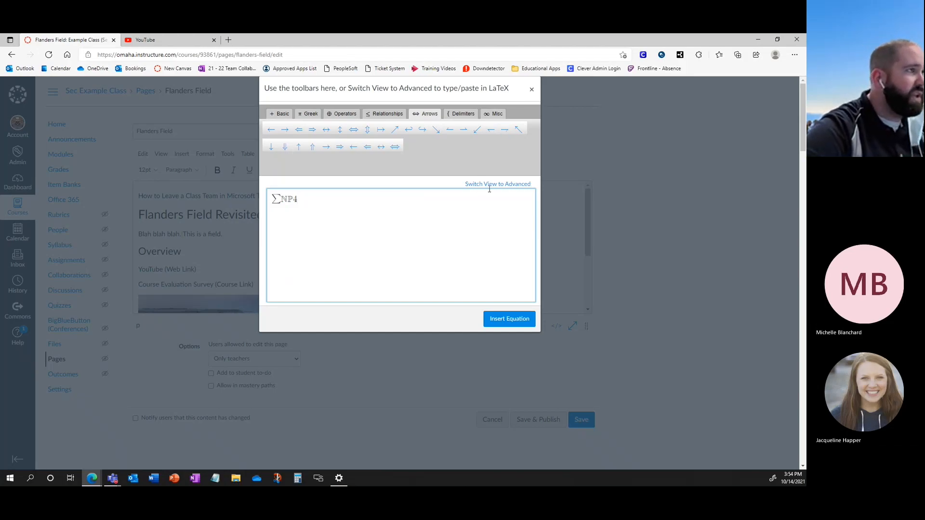
click(510, 320)
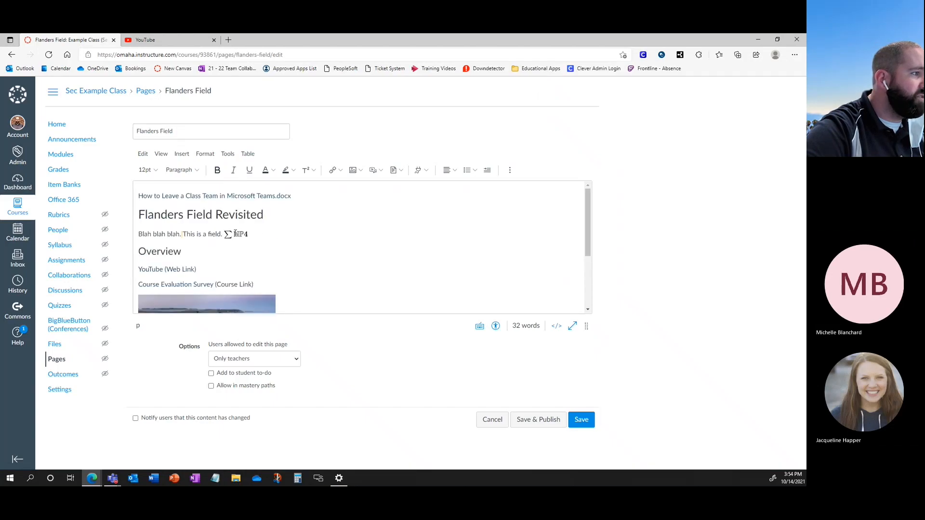
- Examine the Embed dialog's code field and close it without embedding anything
click(509, 170)
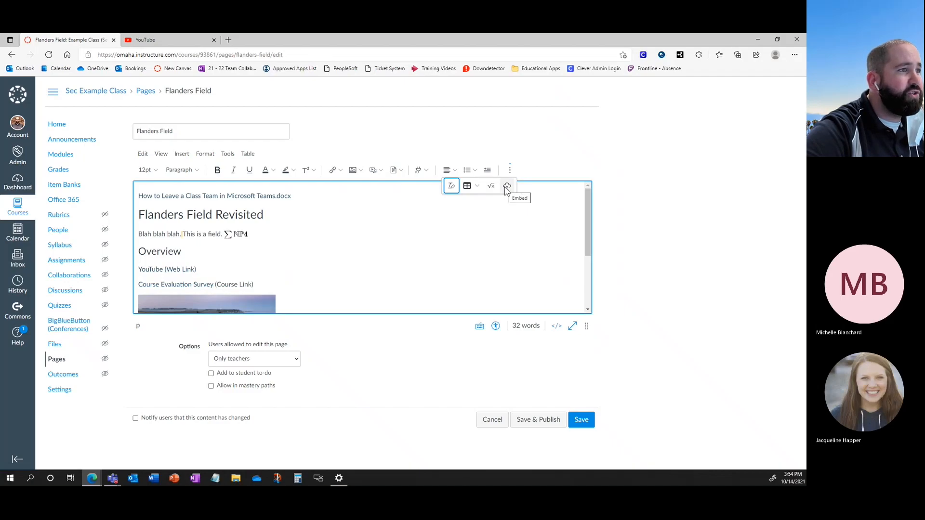
click(507, 188)
click(271, 279)
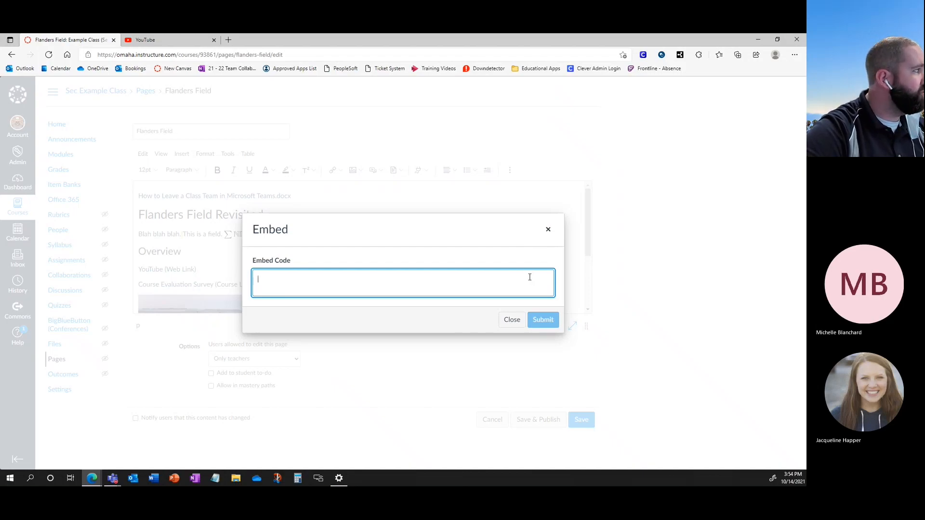
click(548, 230)
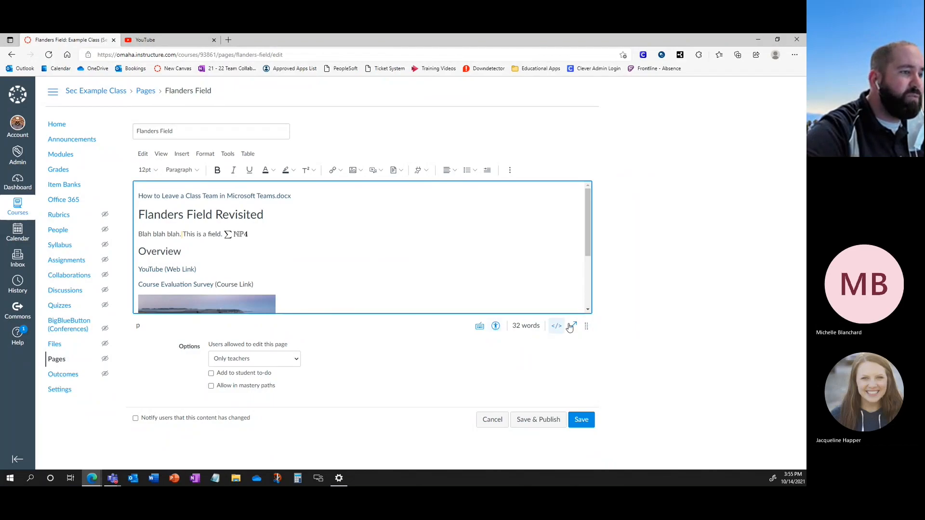
- Review the editor's keyboard shortcuts list and close it
click(479, 328)
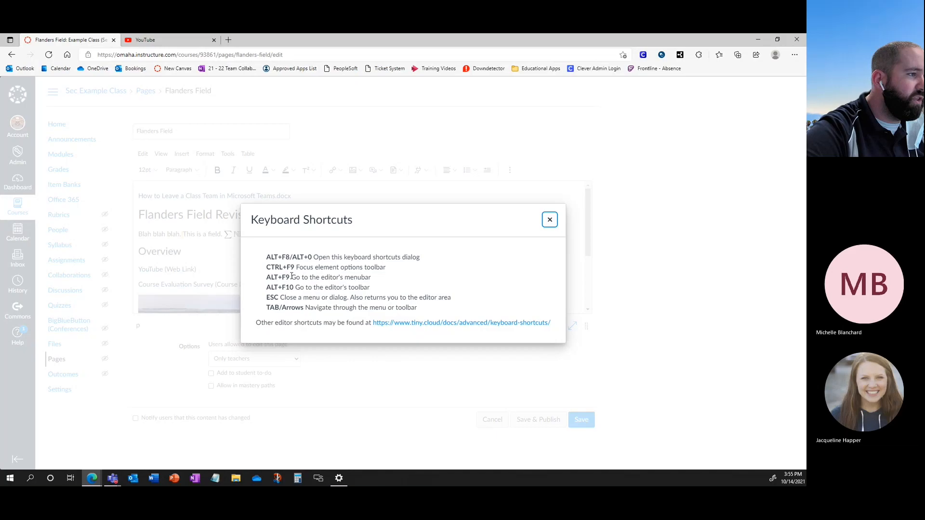
click(550, 221)
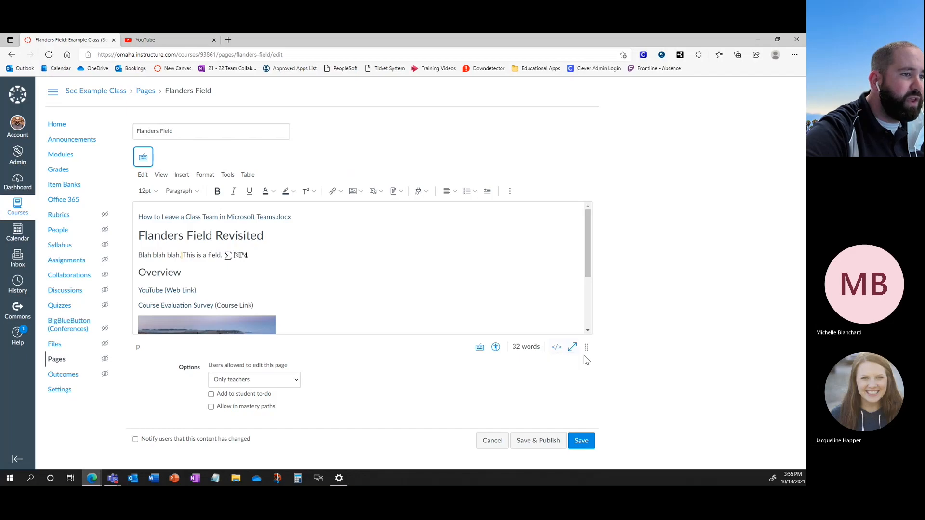
- Switch the page to the HTML editor and examine the source code from the first document link to the last
click(558, 348)
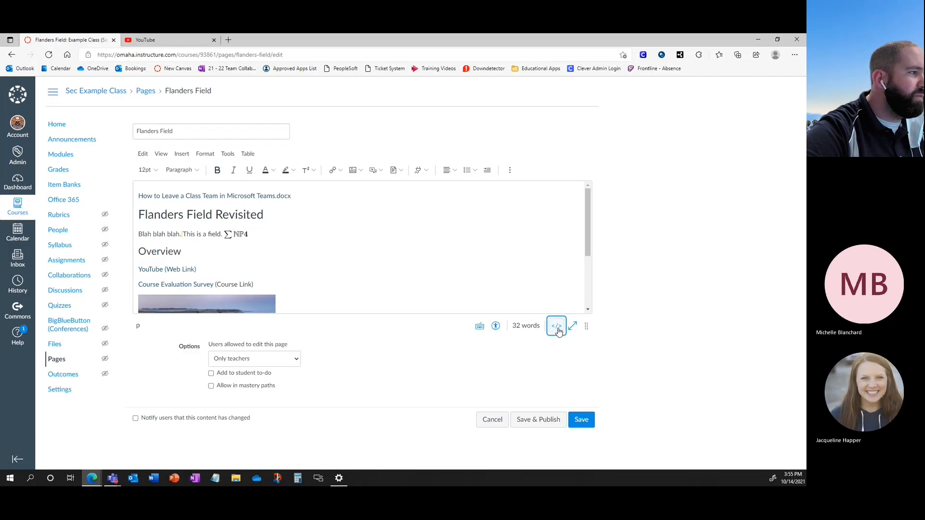
click(558, 327)
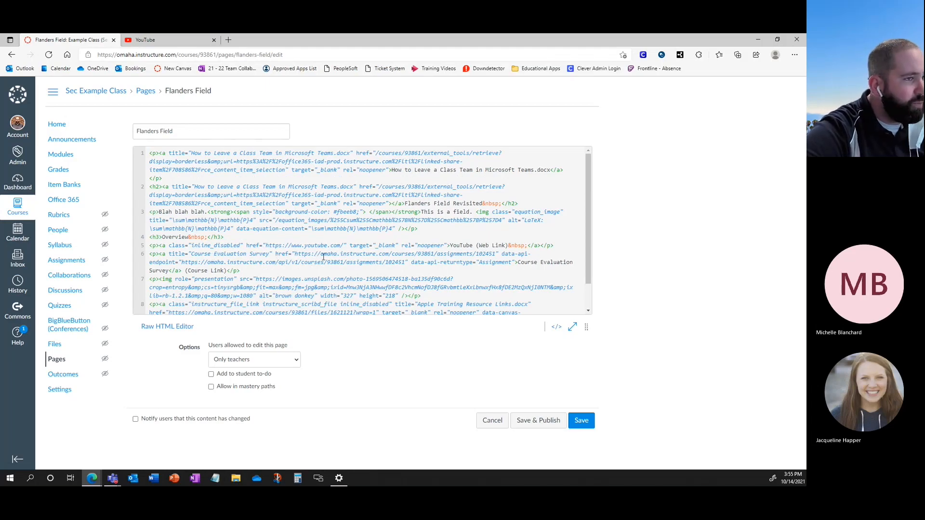
scroll(255, 246, down, 1)
scroll(267, 248, up, 1)
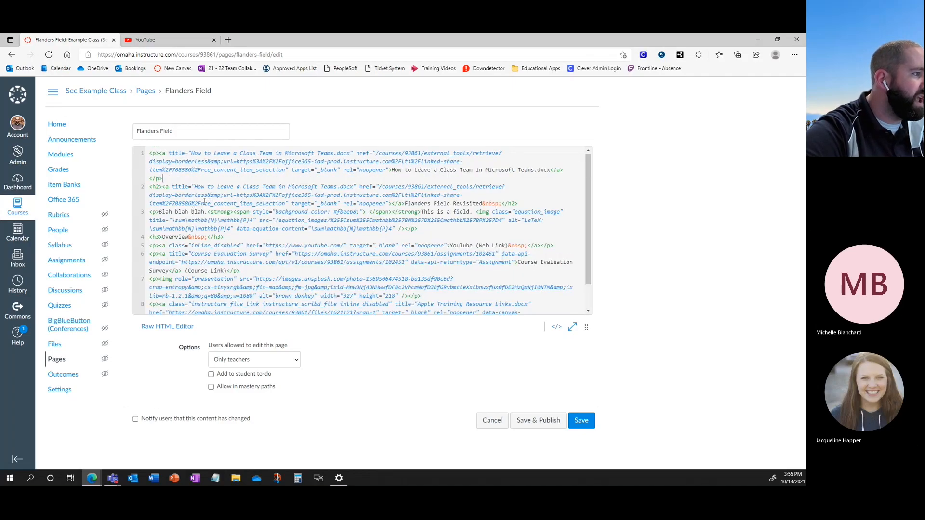
scroll(260, 273, down, 1)
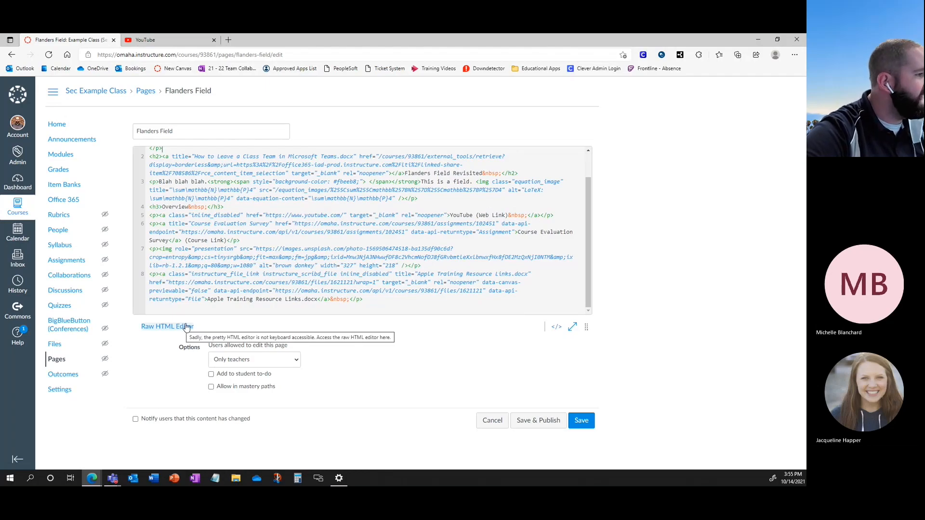
- Compare the raw HTML view of the page source with the pretty HTML view
click(164, 327)
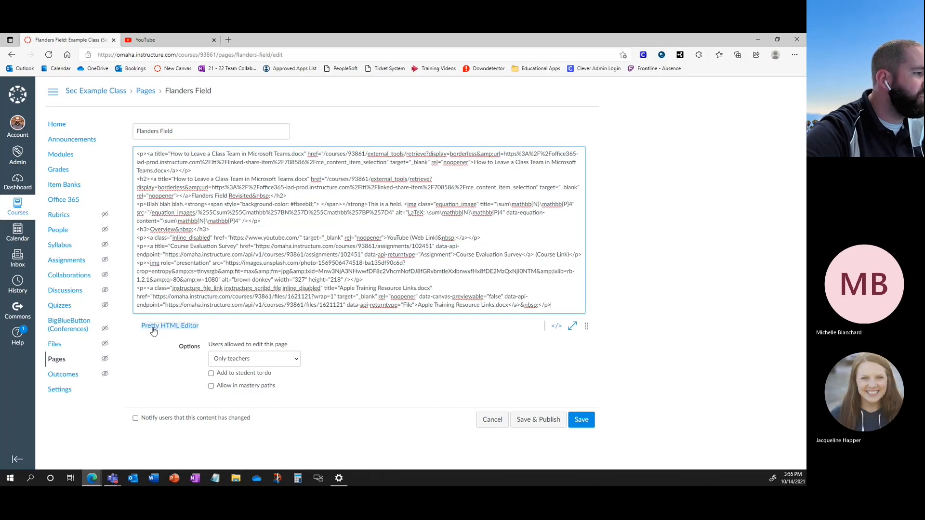
click(182, 328)
scroll(305, 204, down, 1)
scroll(302, 212, up, 1)
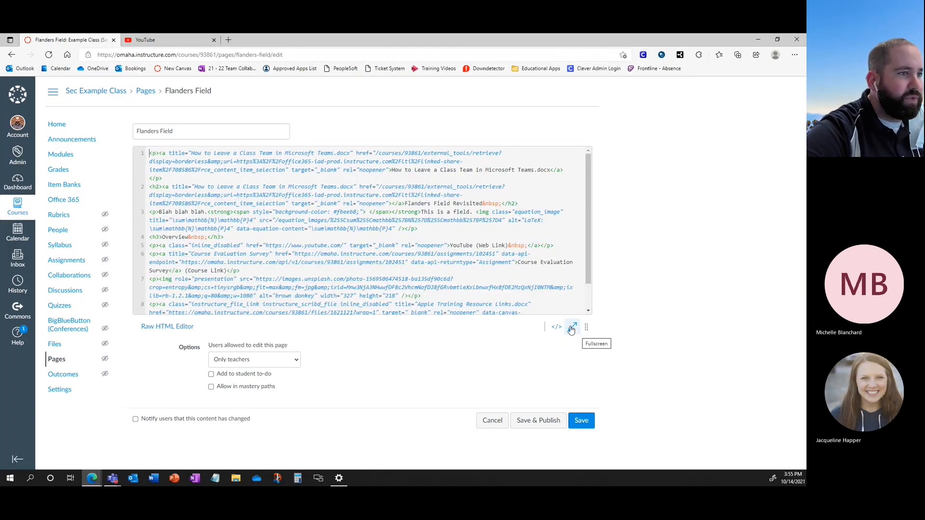
- Return to the rich content editor and look through the page from the first document link to the last
click(555, 327)
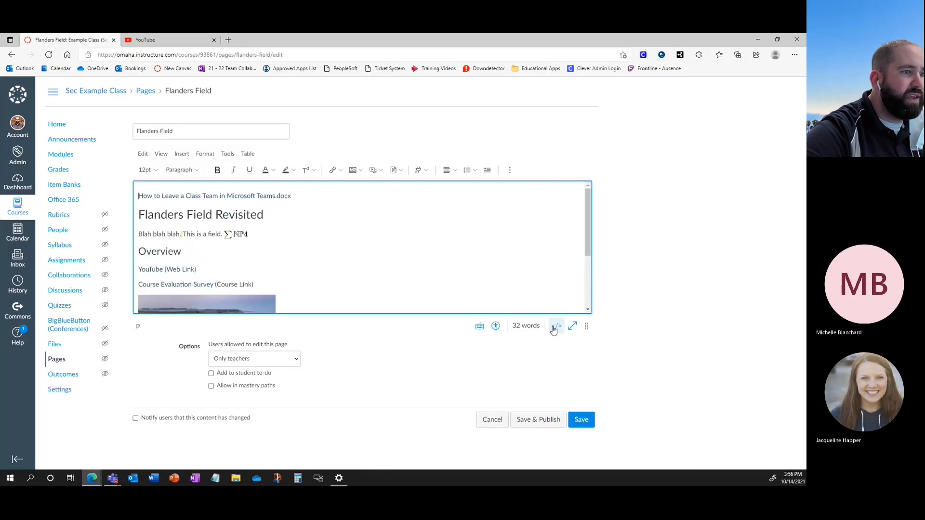
scroll(457, 268, down, 2)
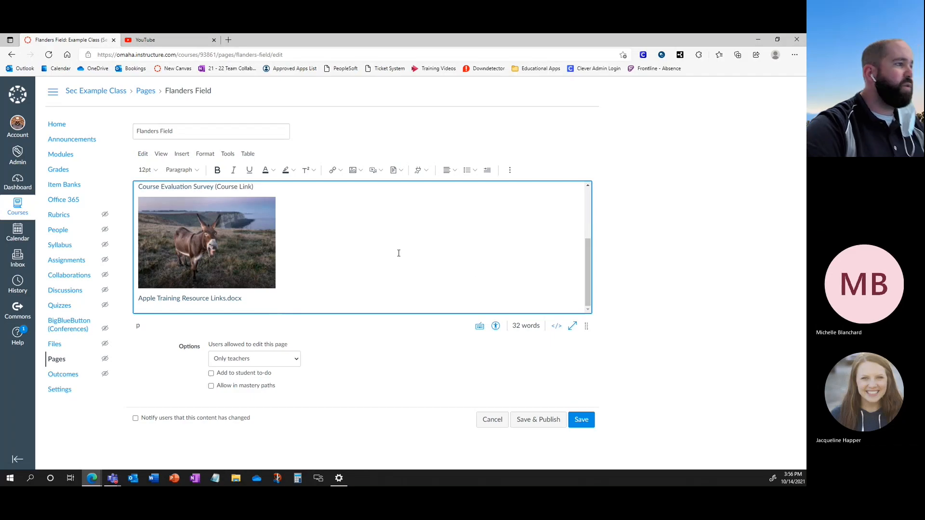
scroll(537, 301, up, 3)
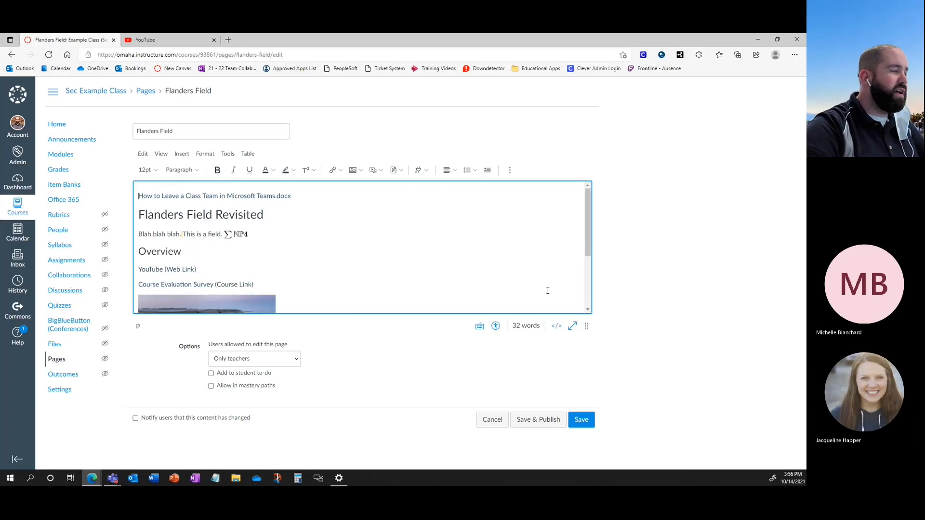
scroll(341, 267, down, 2)
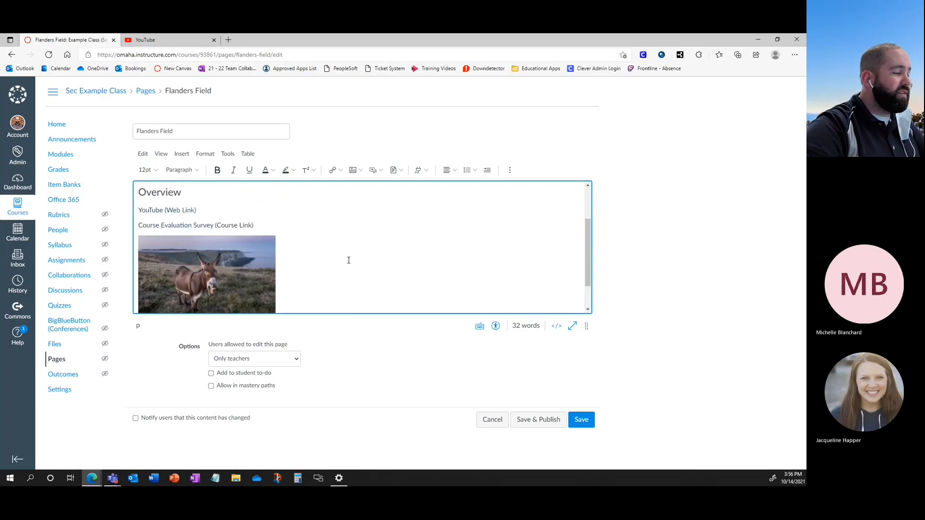
scroll(348, 260, down, 1)
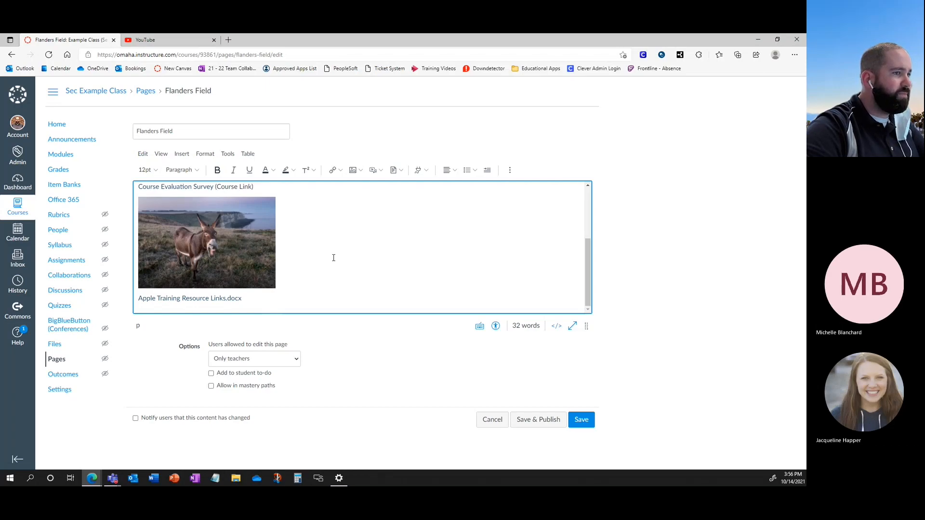
scroll(370, 223, up, 3)
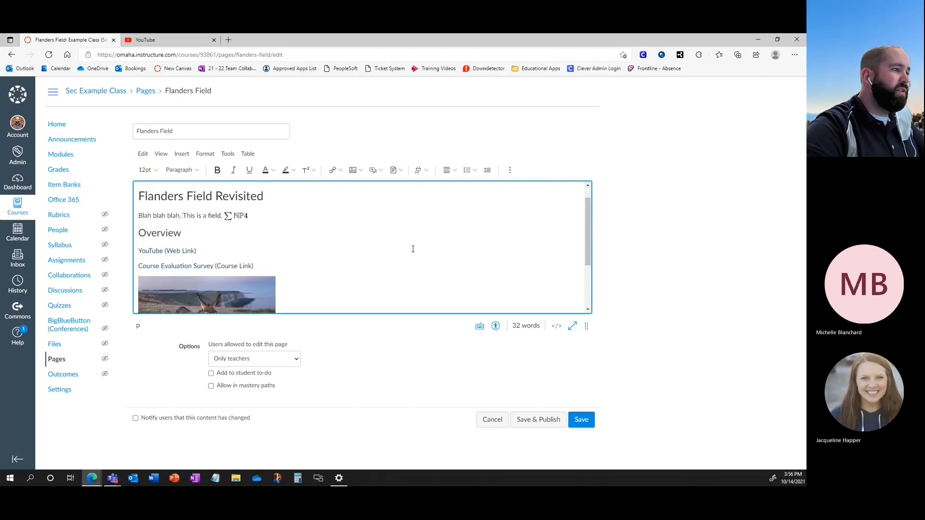
scroll(448, 267, down, 2)
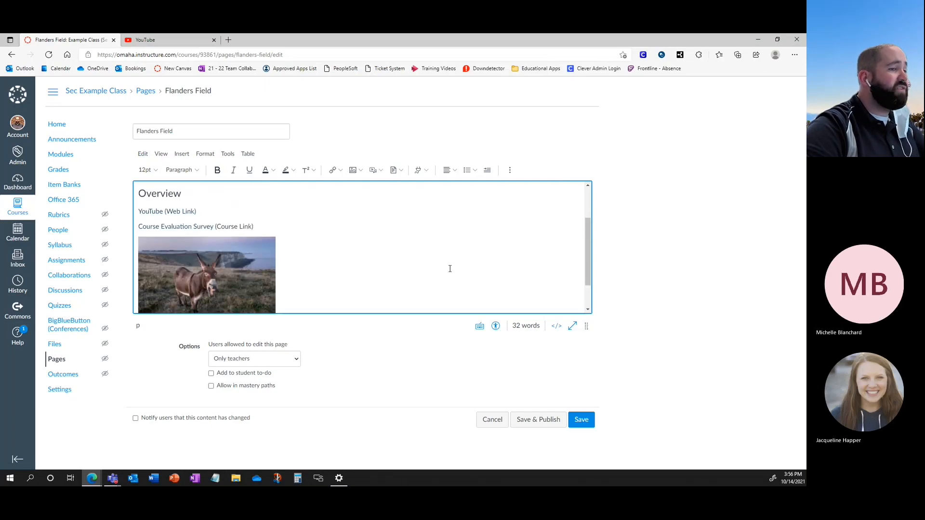
- Run the Accessibility Checker on the page and review its result against the page content
click(496, 326)
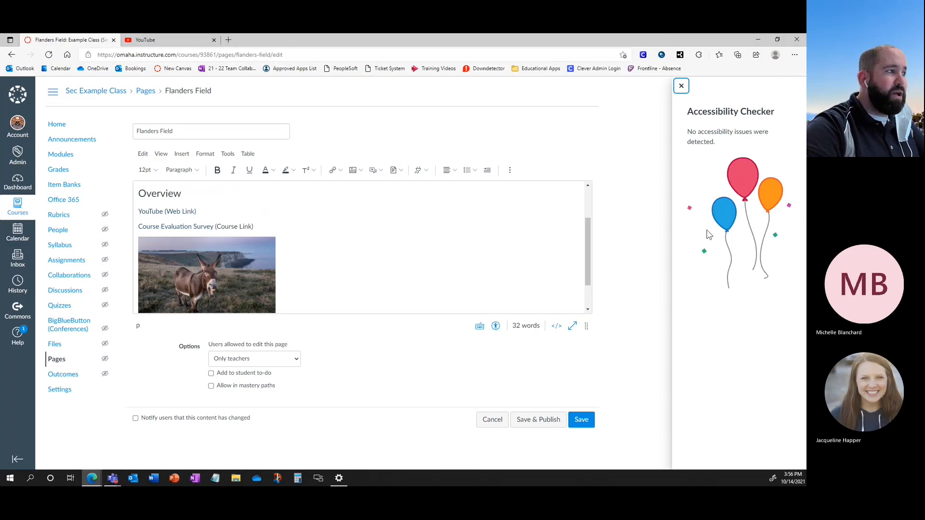
scroll(445, 255, up, 2)
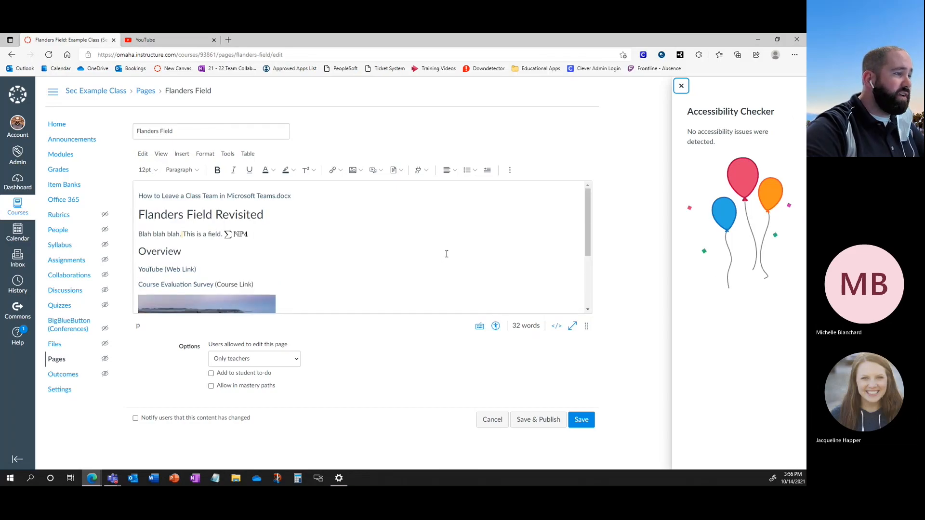
scroll(446, 252, down, 2)
scroll(376, 248, down, 1)
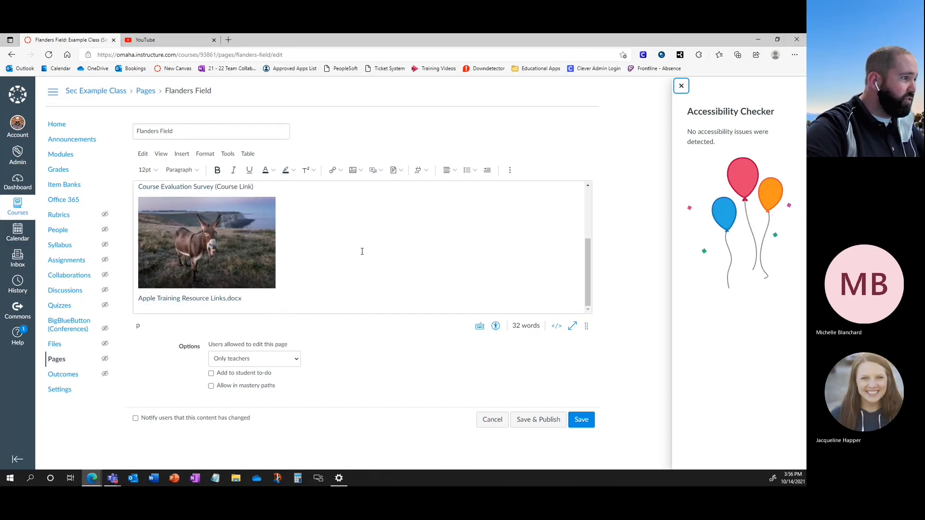
- Set the "Flanders Field Revisited" line to Heading 2 and close the Accessibility Checker
scroll(362, 252, up, 3)
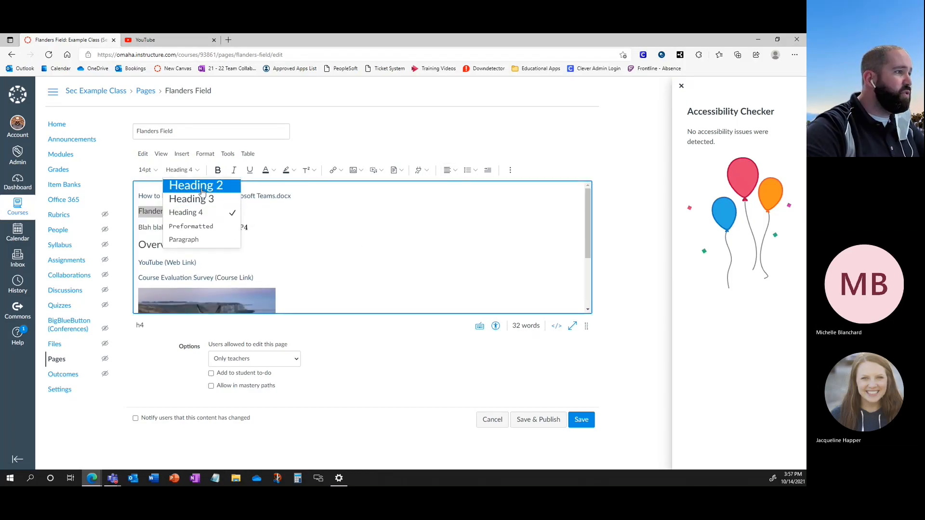
click(201, 188)
click(463, 242)
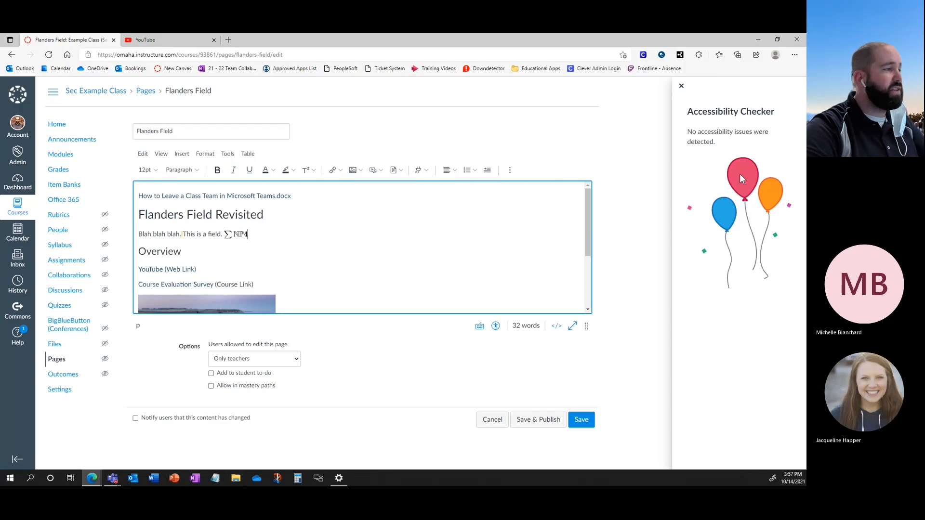
scroll(309, 226, down, 2)
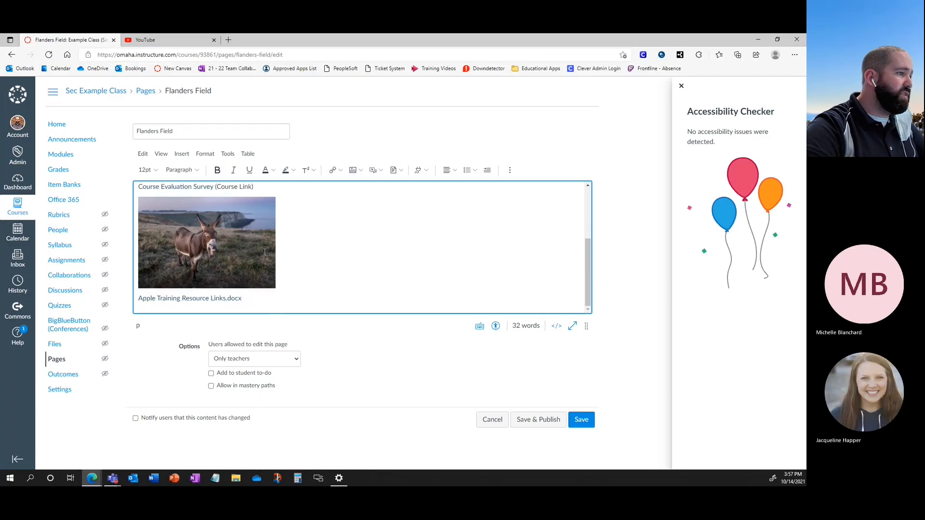
click(244, 252)
click(681, 86)
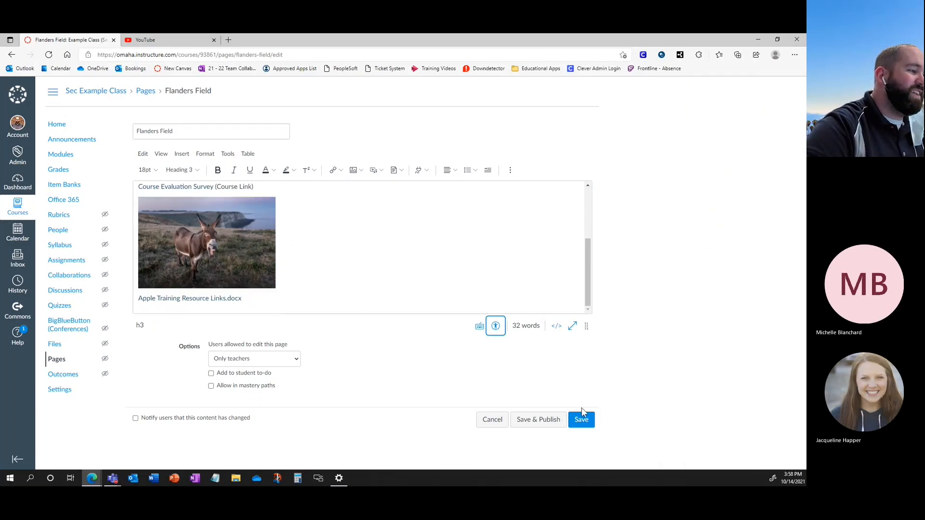
- Review the choices for users allowed to edit the page and the mastery paths option without changing them
click(256, 364)
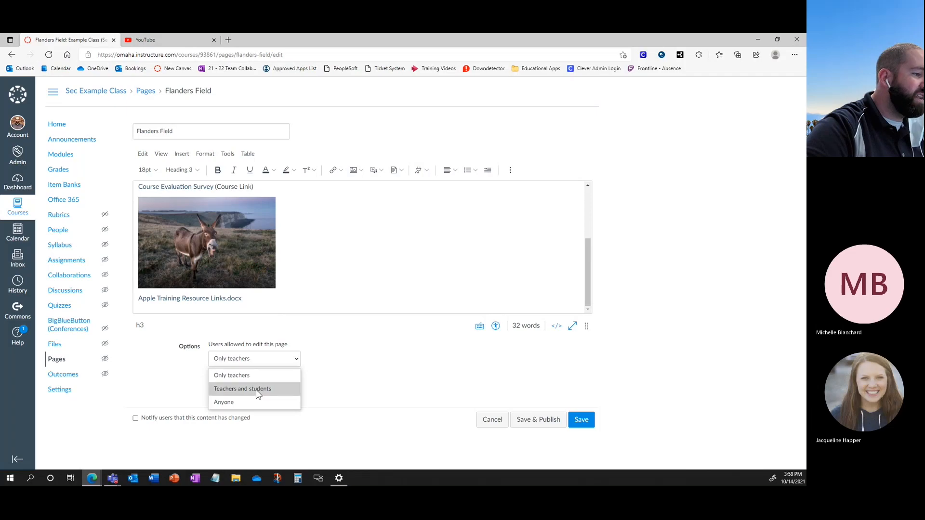
click(376, 391)
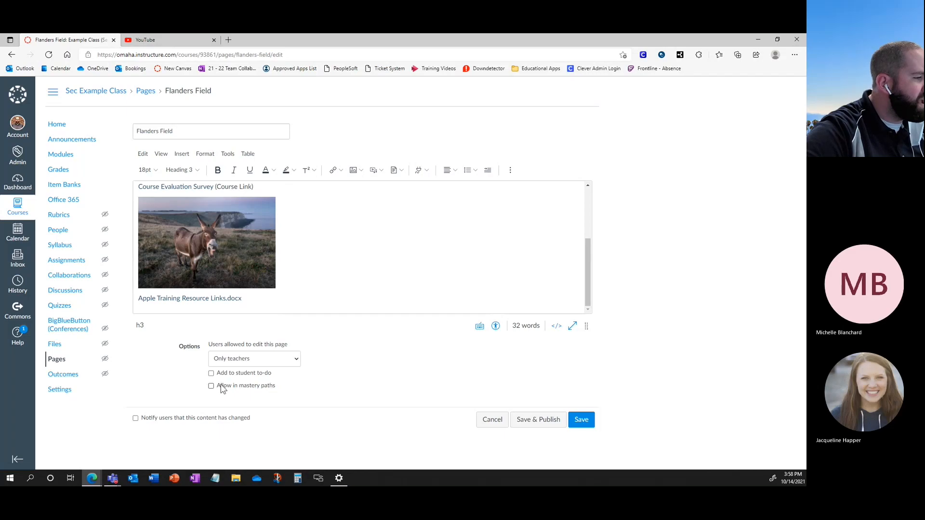
drag(218, 386, 282, 393)
click(284, 395)
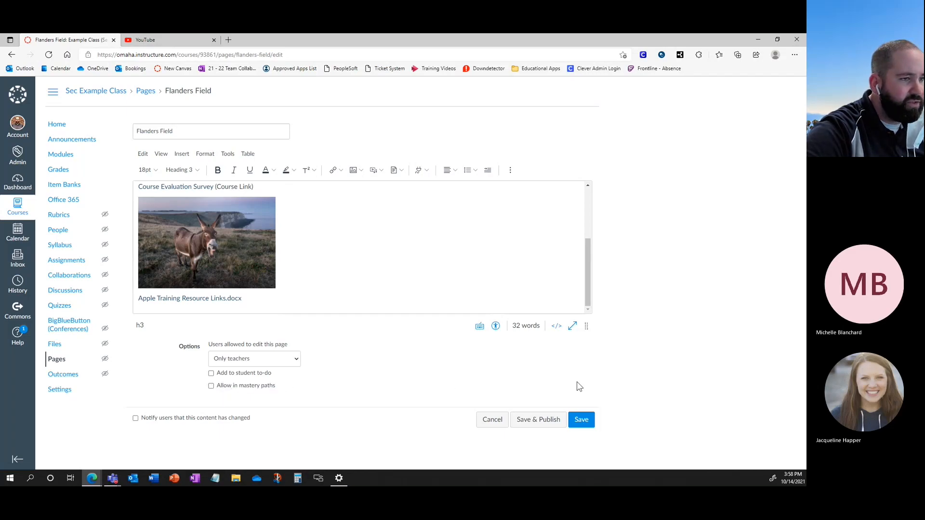
- Save and publish the Flanders Field page and go to the course's Modules
click(548, 422)
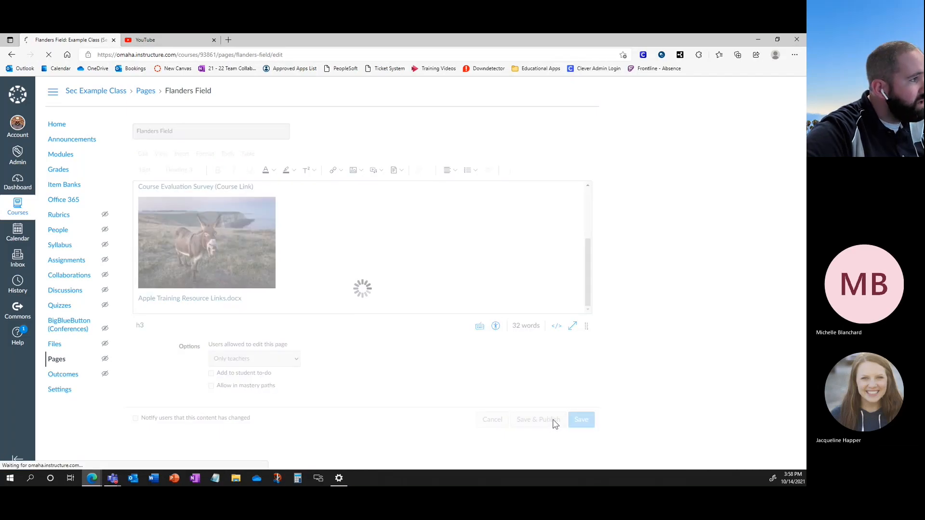
click(60, 155)
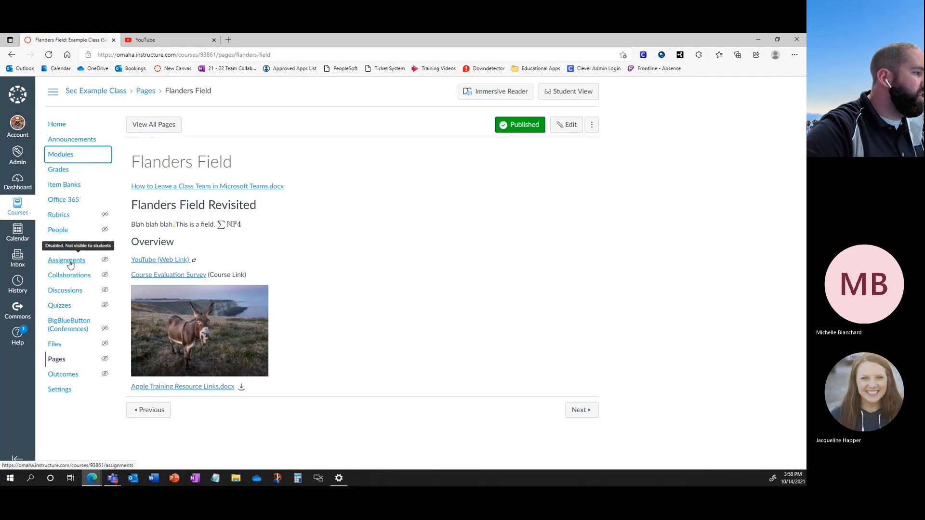
click(68, 161)
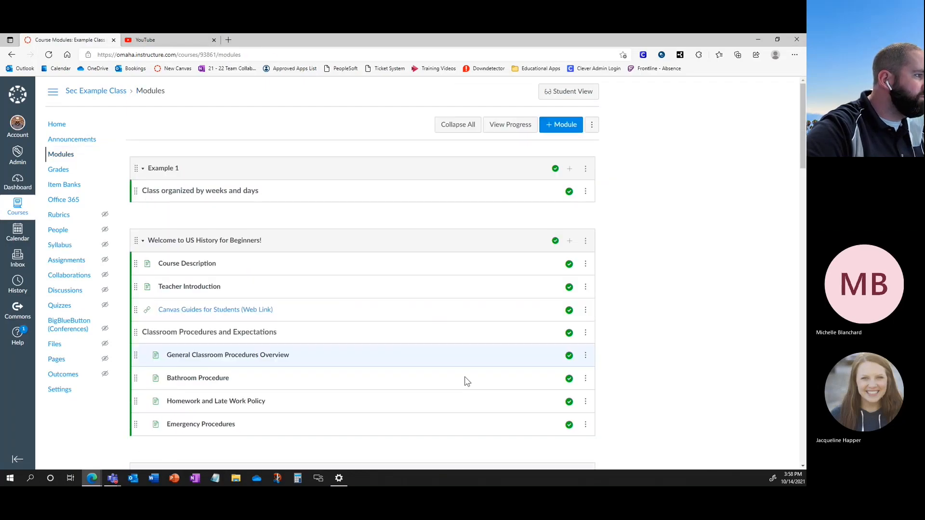
- Add a newly created assignment named "Review of the Donkey Page" to the Week 1: The American Revolution module
scroll(469, 388, down, 3)
scroll(474, 396, down, 8)
scroll(473, 391, up, 3)
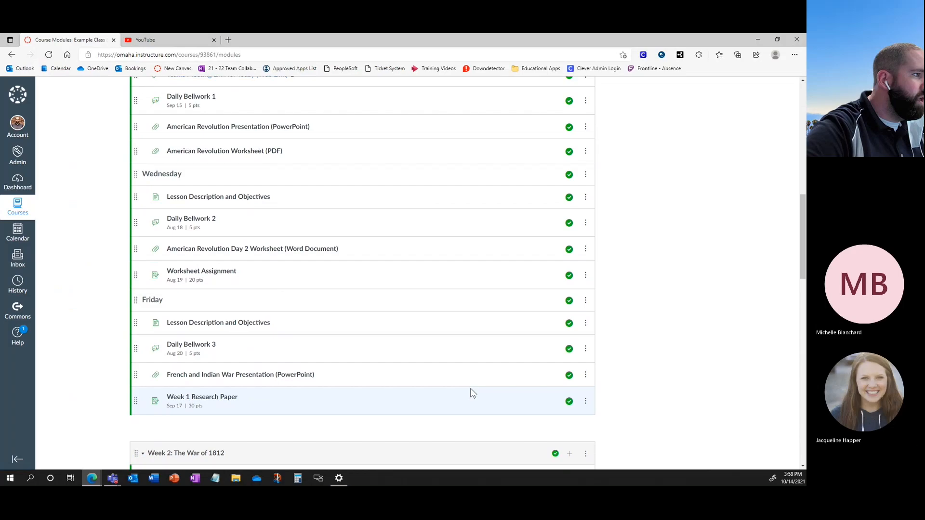
scroll(521, 241, up, 3)
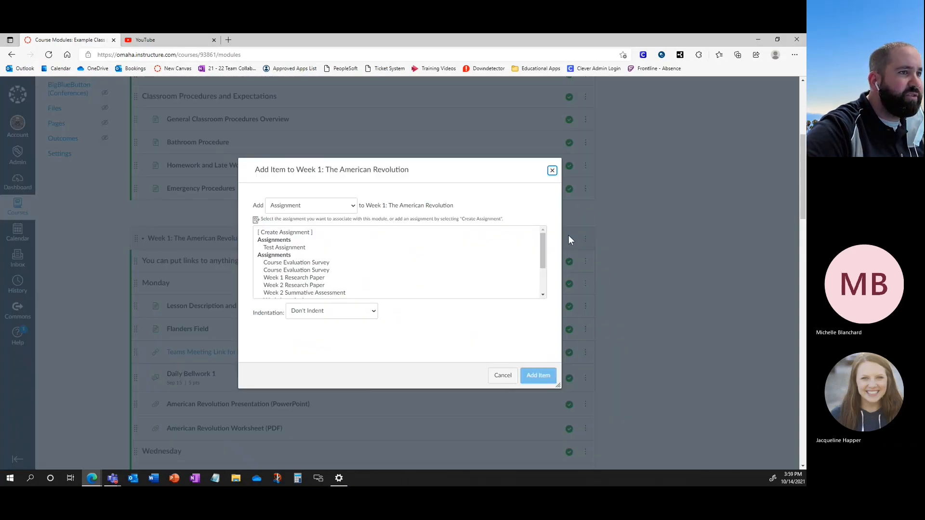
click(570, 238)
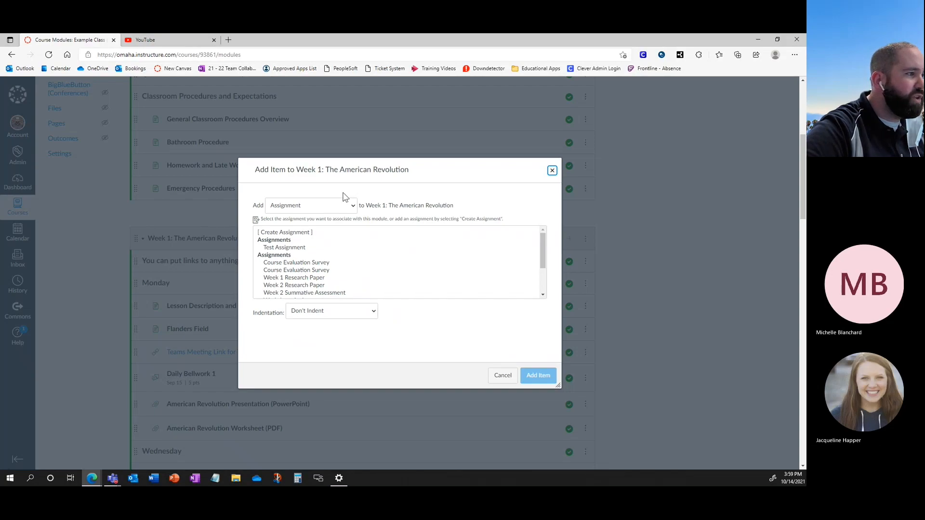
click(286, 232)
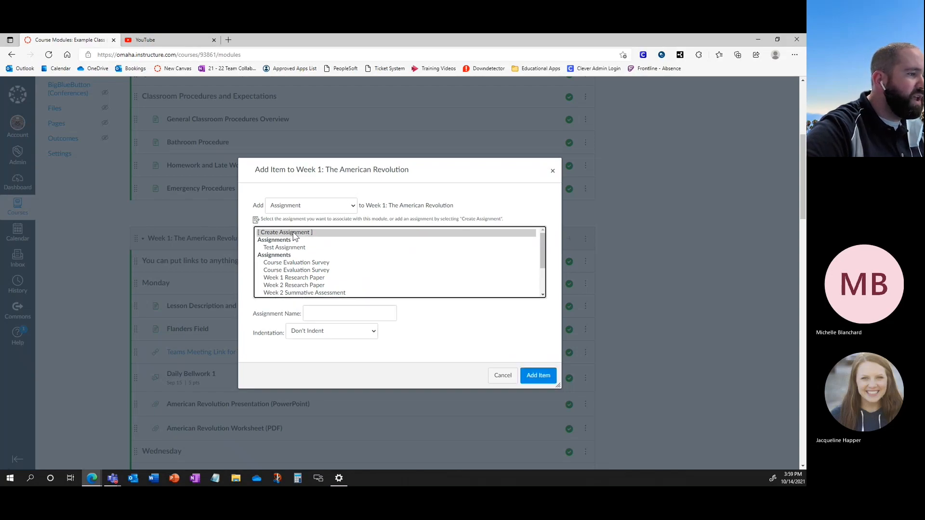
click(323, 317)
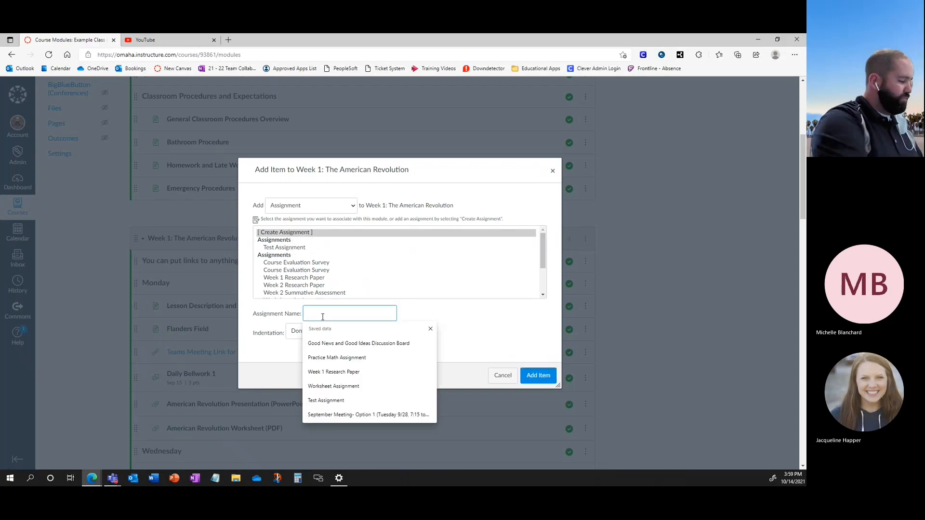
text(Review of the Don)
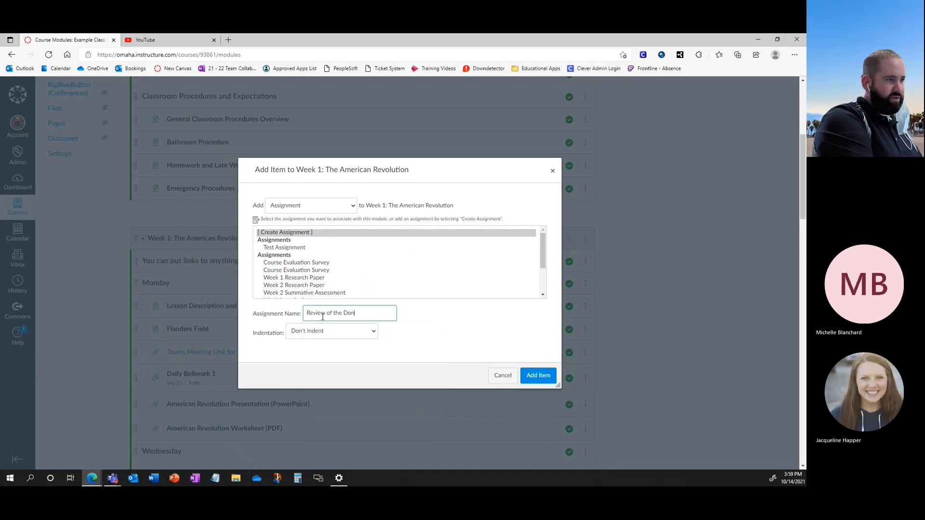
text(key Page)
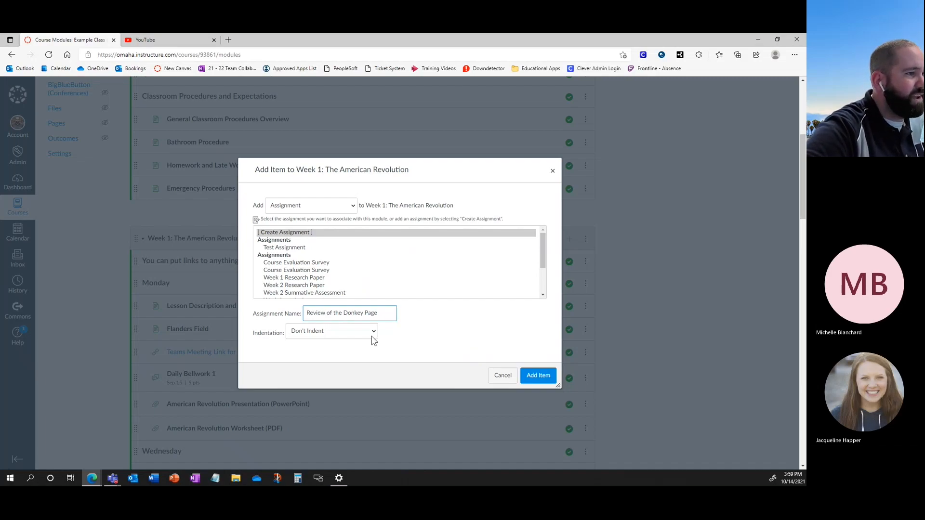
drag(309, 314, 409, 317)
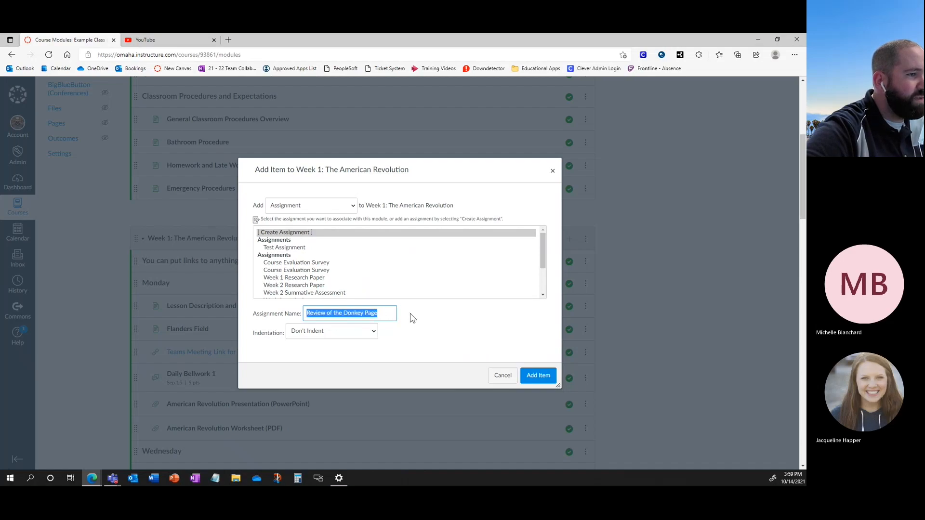
click(536, 381)
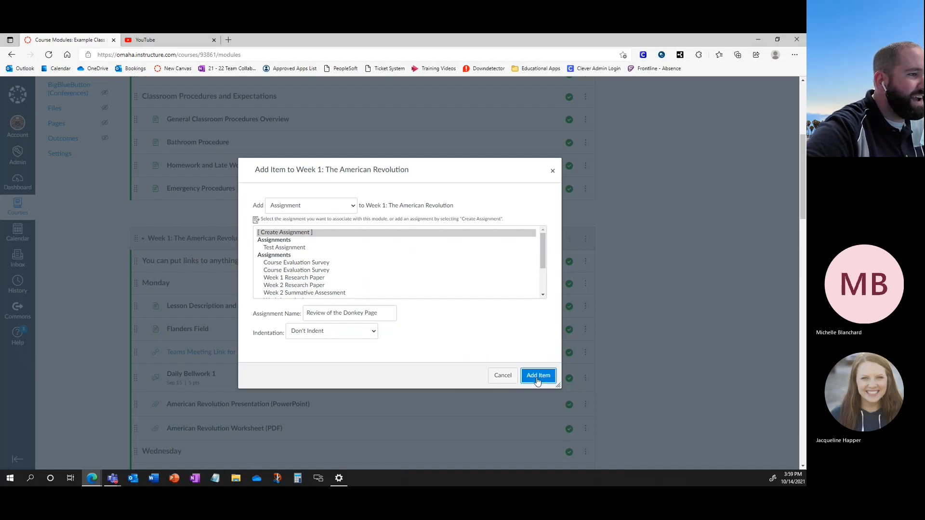
- Move the Review of the Donkey Page assignment to the end of Week 1's Wednesday section, just above Friday, and indent it
scroll(404, 347, down, 6)
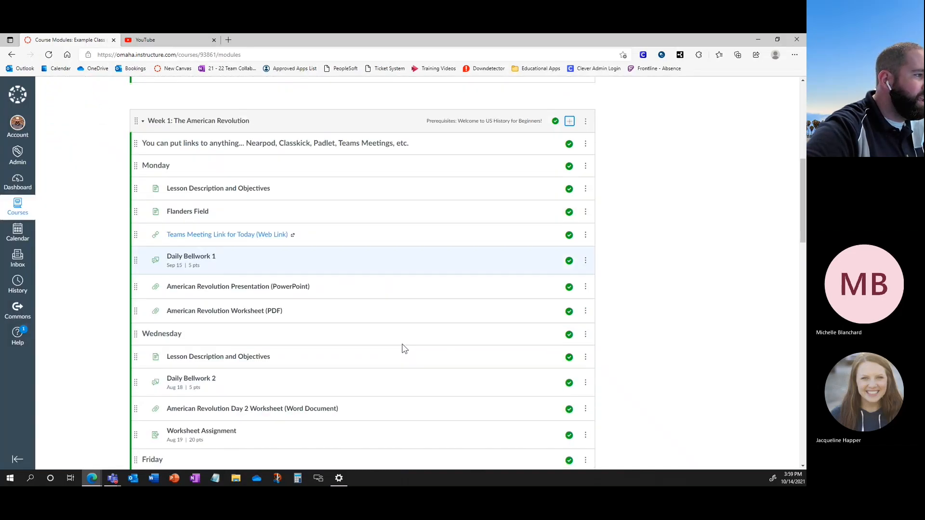
scroll(404, 347, down, 3)
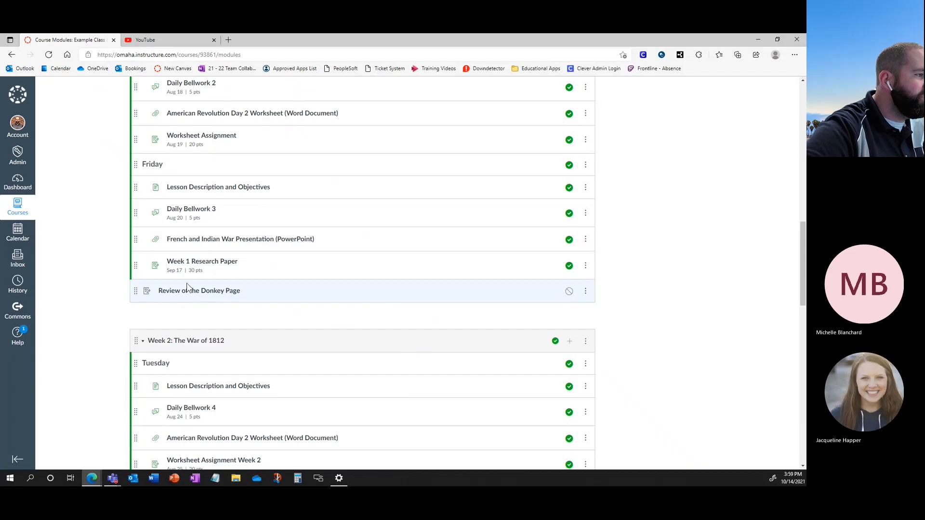
drag(134, 291, 126, 164)
click(586, 166)
click(578, 191)
- Open the Review of the Donkey Page assignment for editing
click(240, 165)
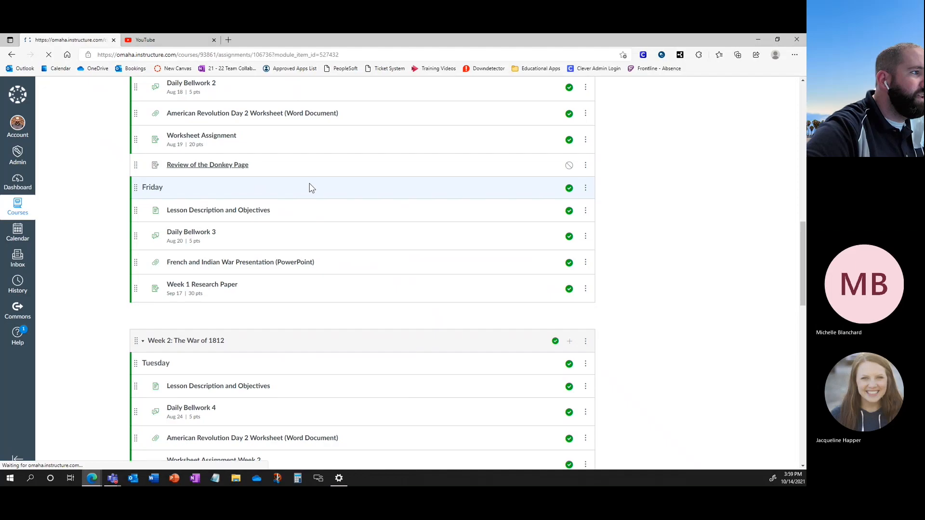
click(452, 128)
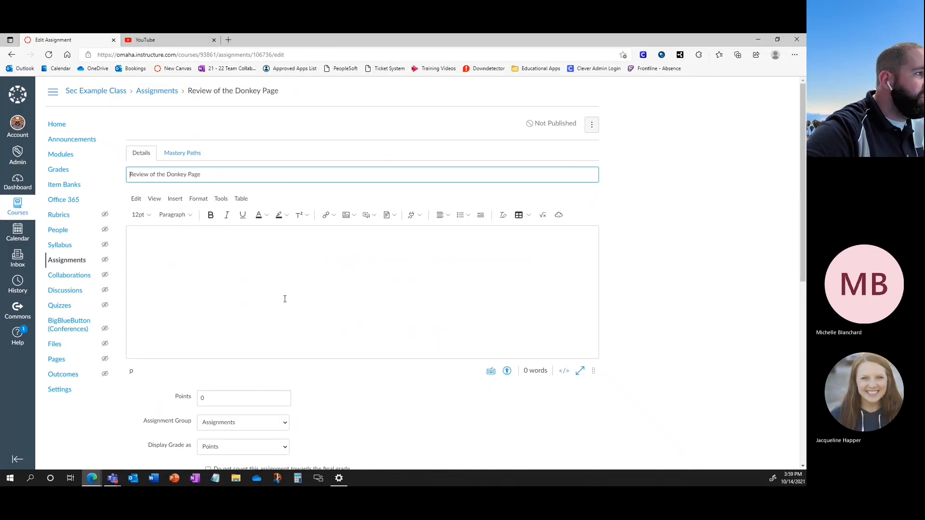
- Enter "Directions" in the assignment description and format it as Heading 2
scroll(283, 297, down, 4)
scroll(438, 359, up, 2)
scroll(438, 358, up, 2)
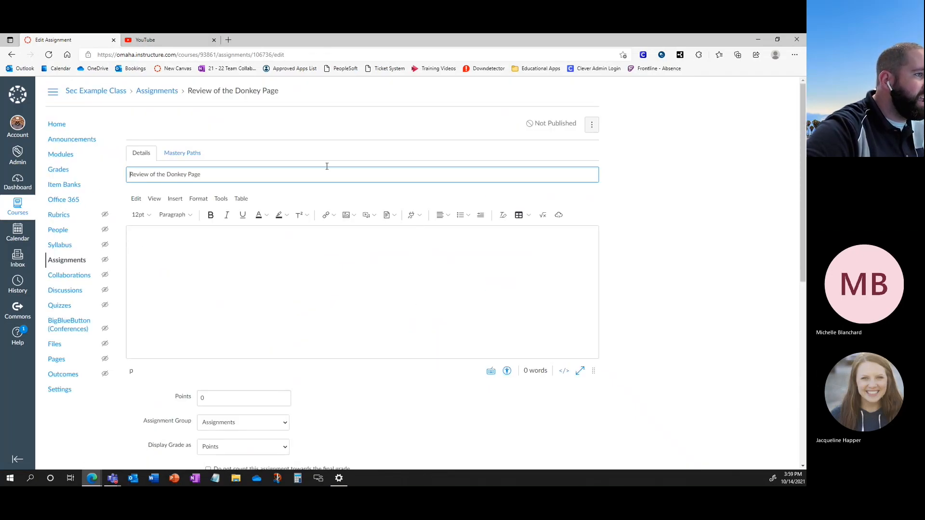
scroll(502, 372, down, 3)
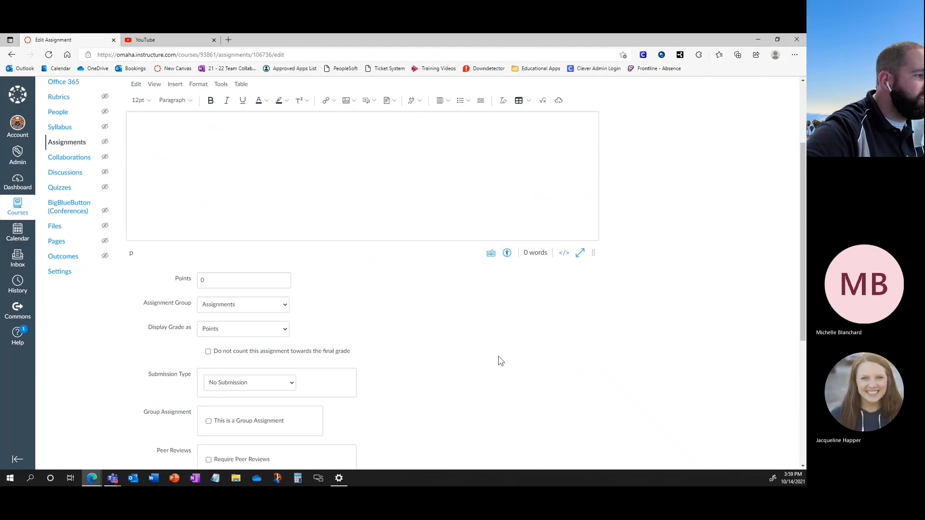
scroll(484, 348, up, 3)
click(251, 260)
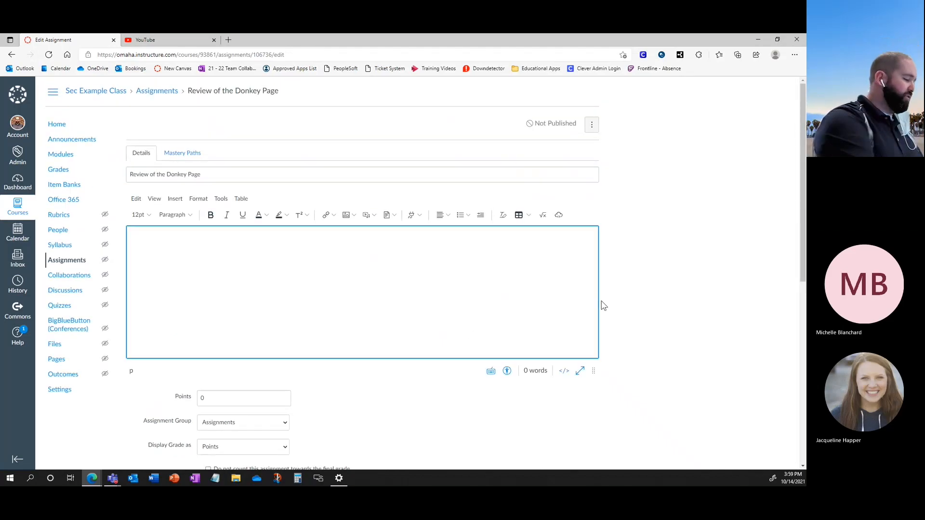
text(Directions)
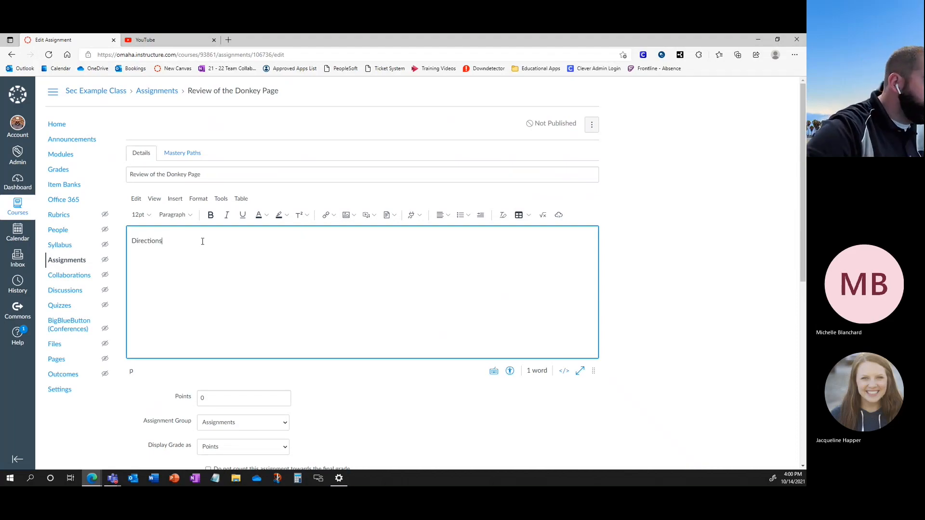
drag(182, 240, 88, 229)
click(174, 215)
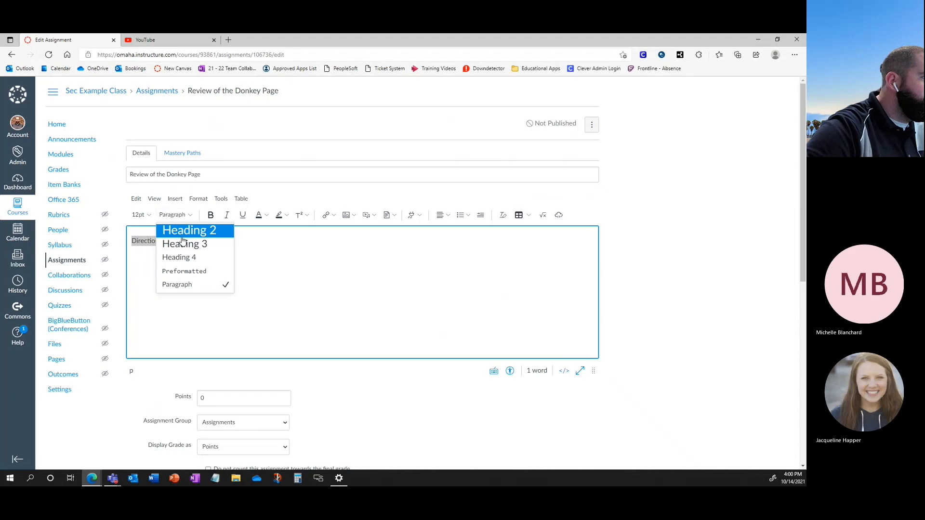
click(191, 232)
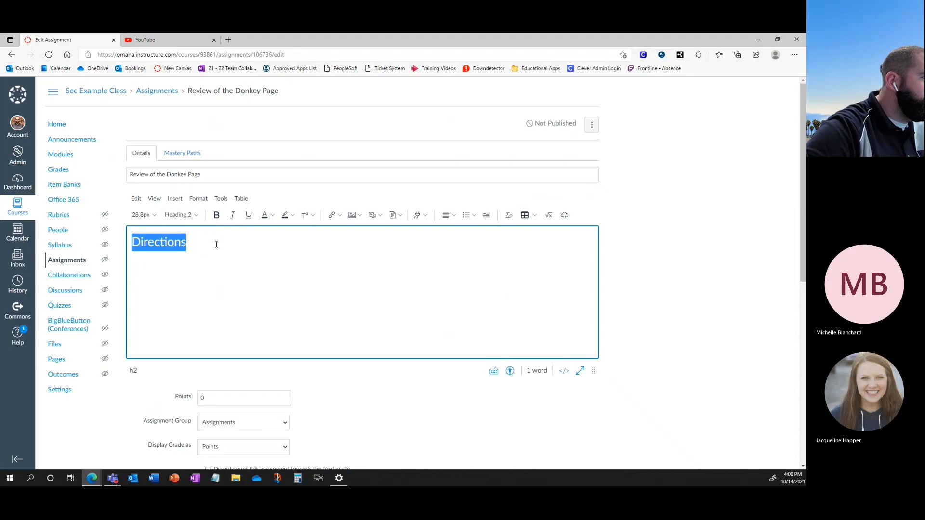
- Add the paragraph "Write a summary about the Donkey Page and post it below." beneath the Directions heading
click(218, 245)
key(Return)
text(Write a summary)
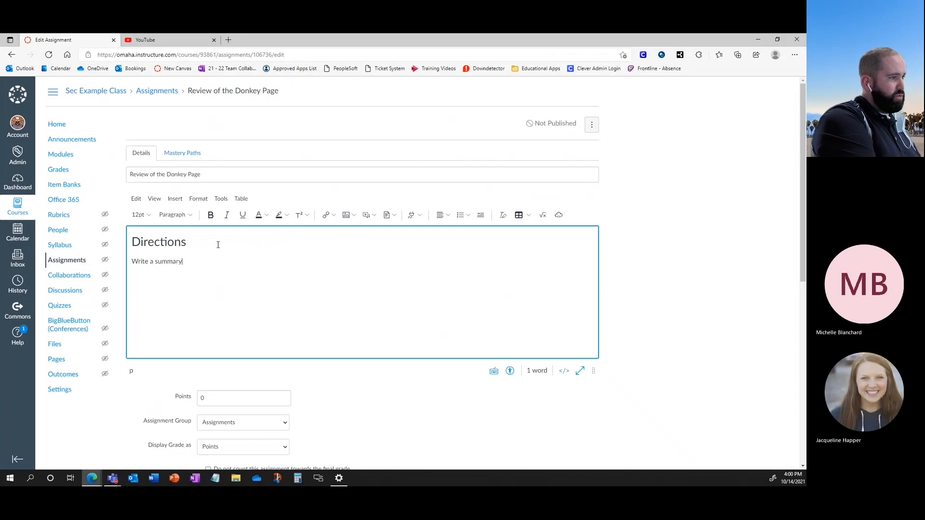
text( about the Donkey Page and post it b)
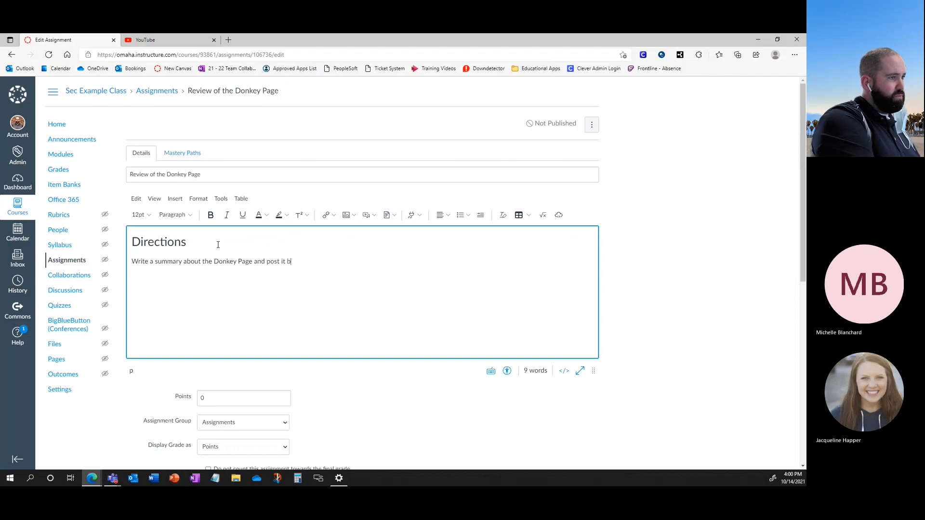
text(elow.)
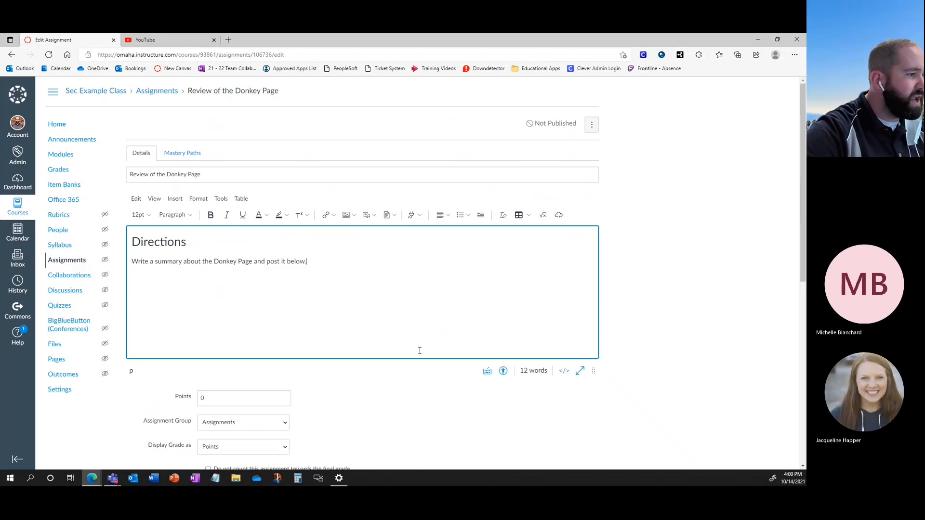
- Set the assignment's points to 15 and check the grade display options, keeping Points
scroll(420, 350, down, 6)
scroll(231, 115, up, 2)
scroll(229, 218, down, 1)
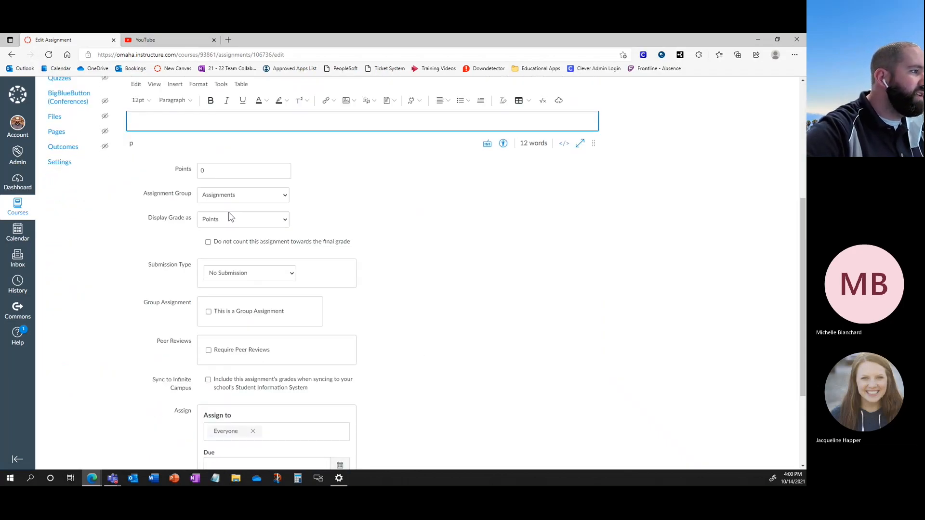
double_click(207, 164)
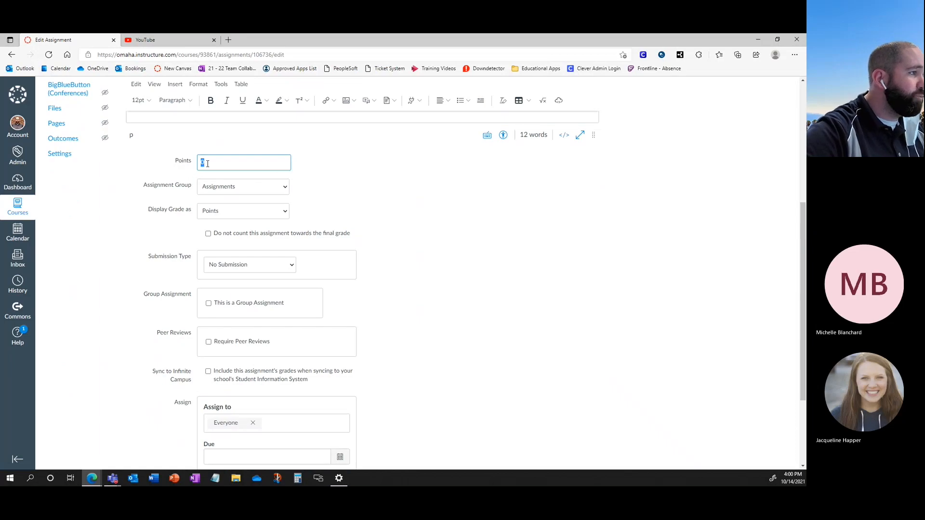
text(15)
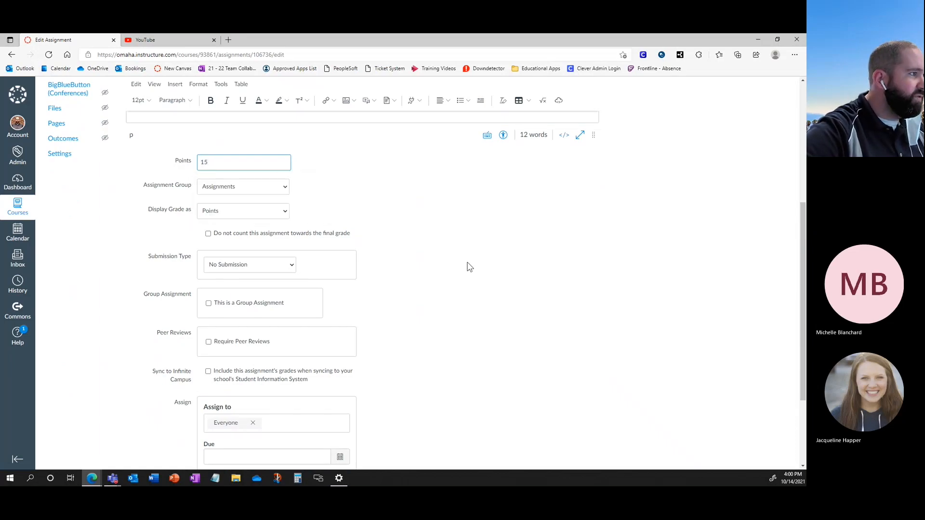
click(471, 244)
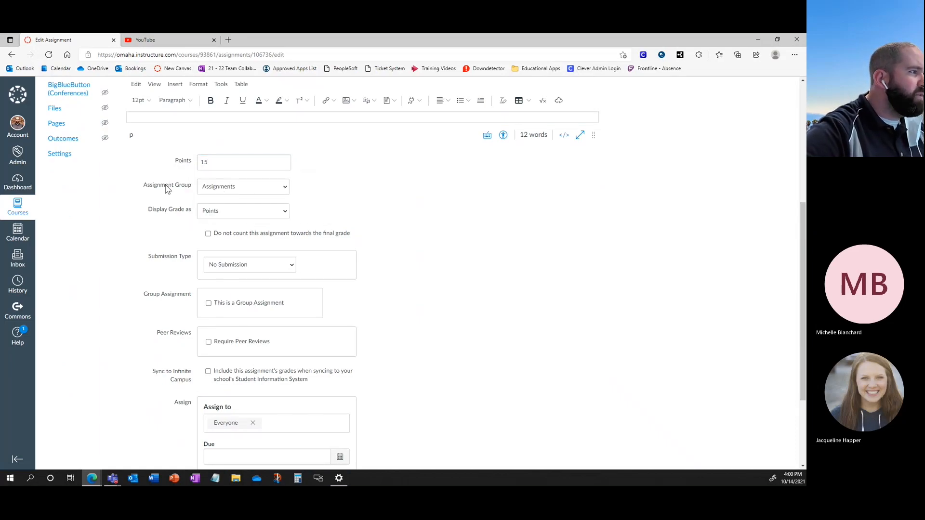
scroll(364, 244, down, 1)
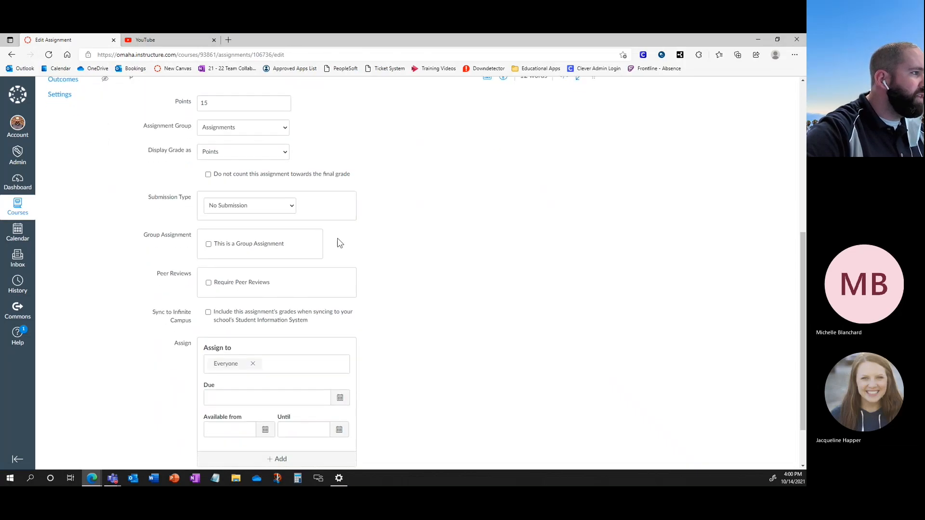
click(230, 152)
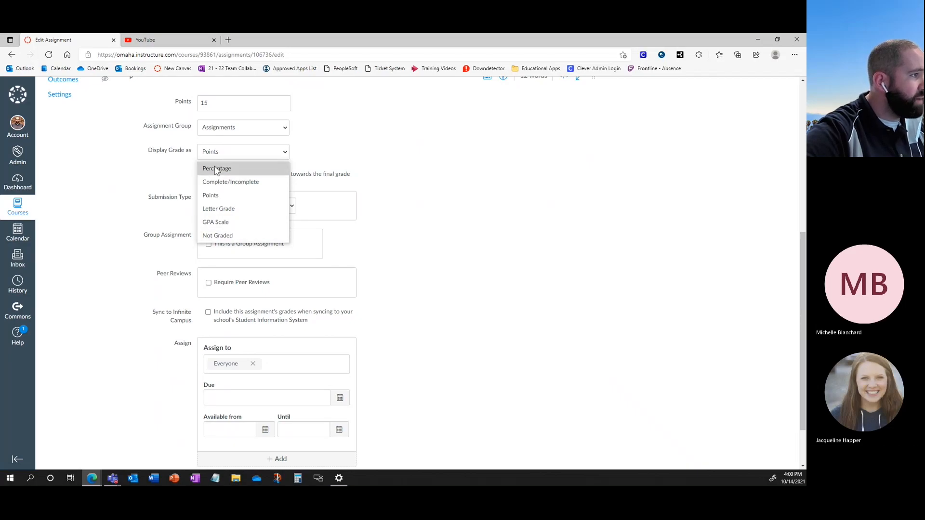
click(535, 235)
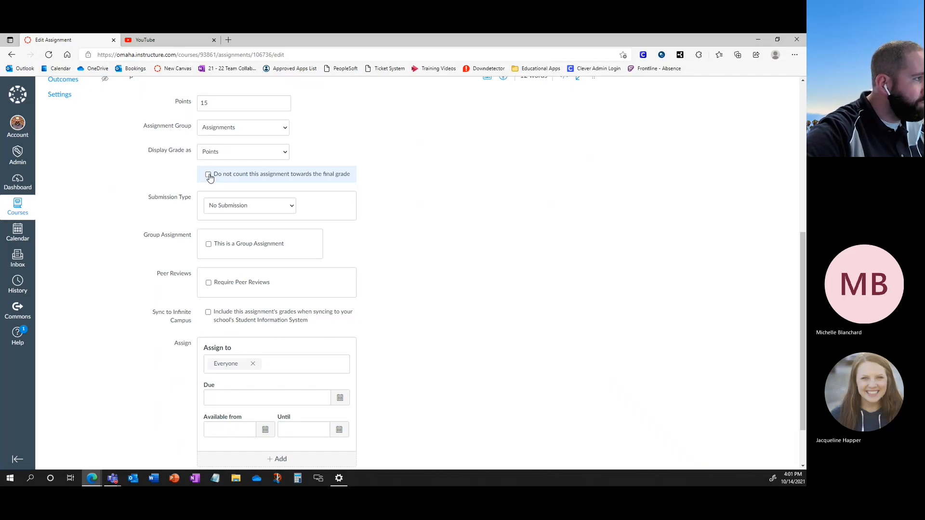
- Set the submission type to Online and allow Text Entry, Website URL and Media Recordings
scroll(324, 232, down, 1)
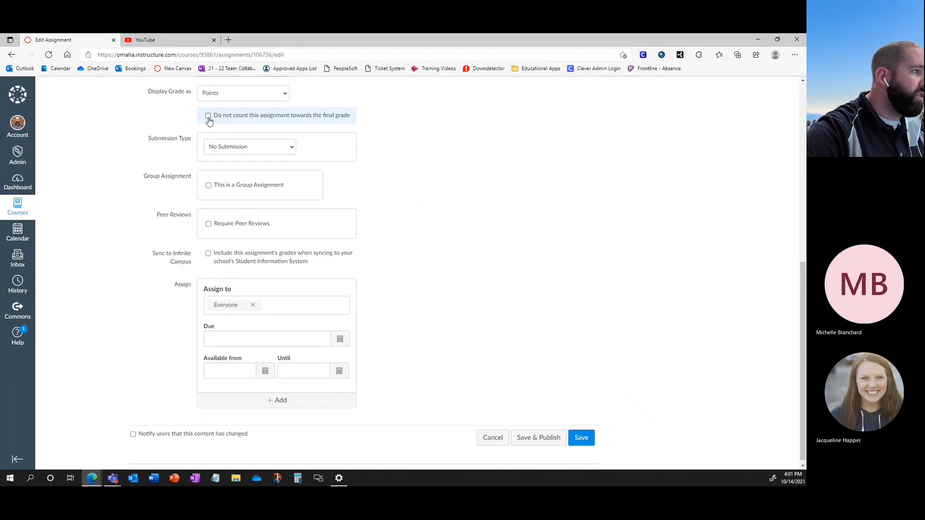
click(256, 152)
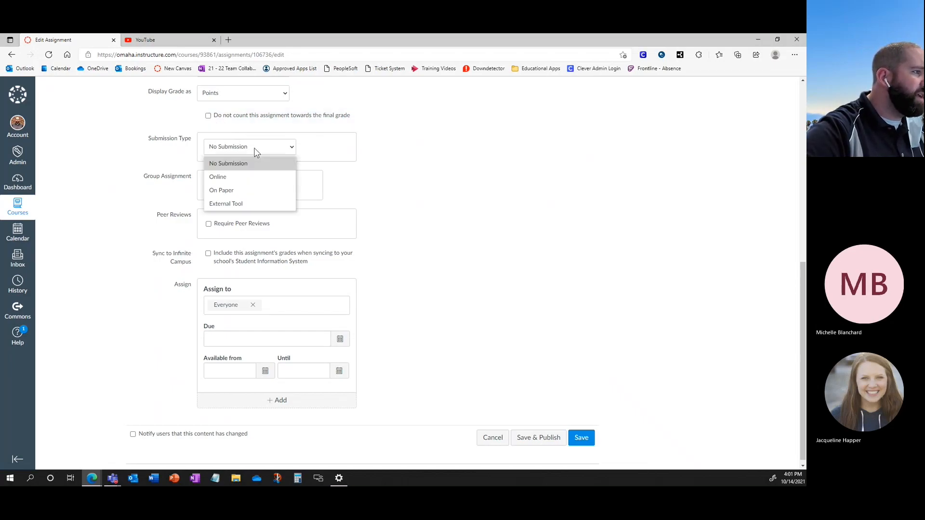
click(227, 178)
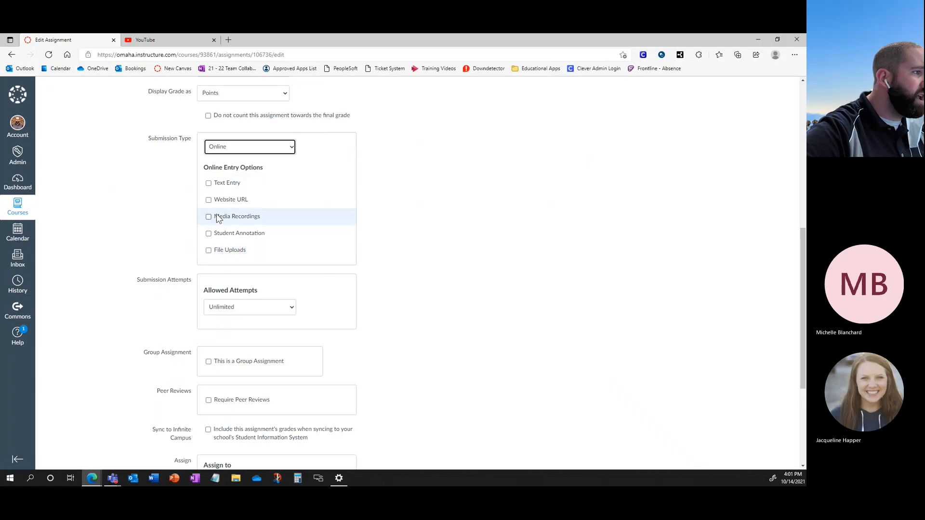
click(209, 185)
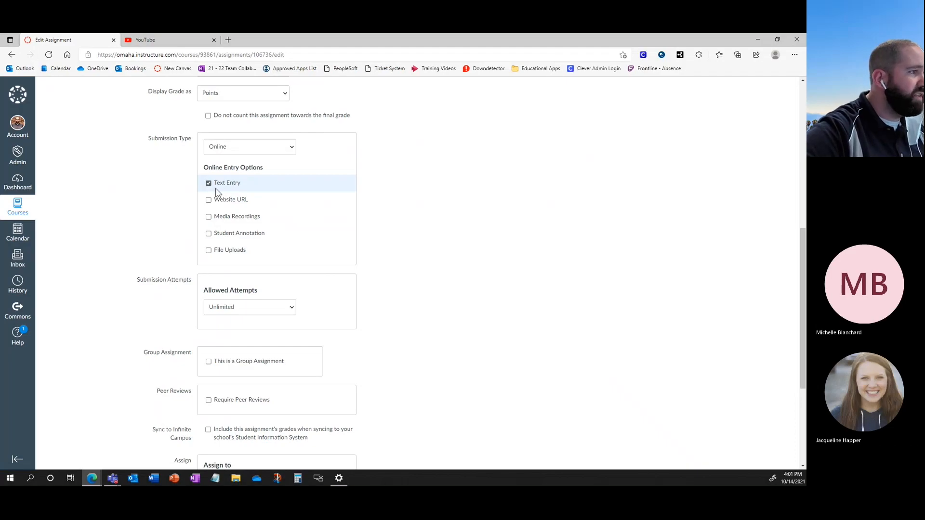
click(210, 201)
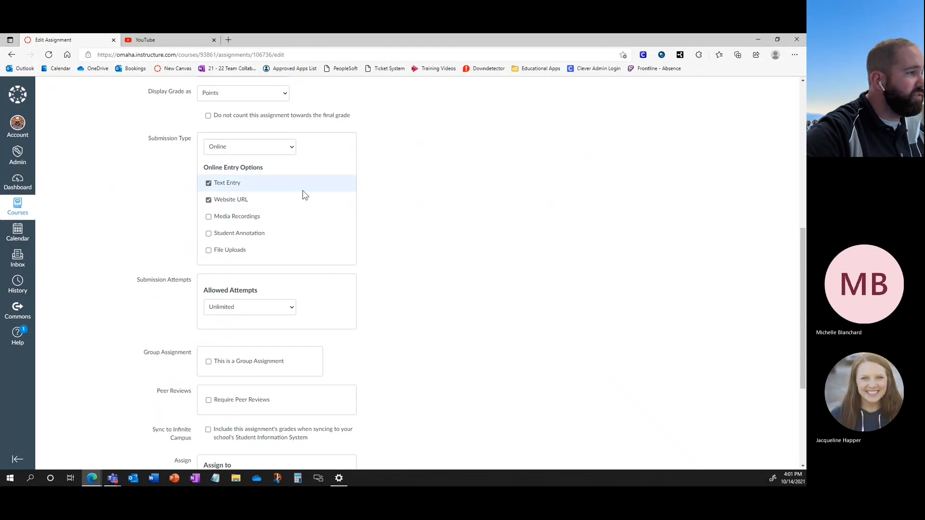
click(211, 217)
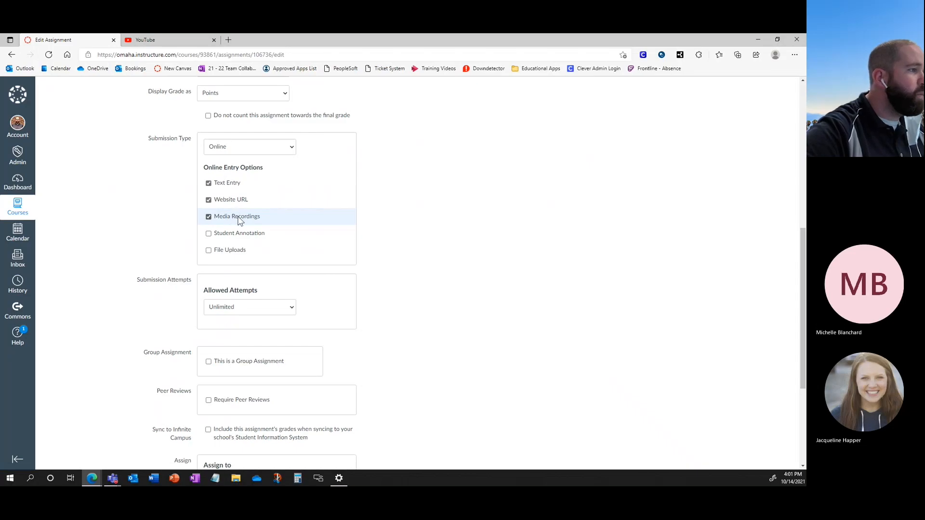
- Allow Student Annotation with End of Term Checklist.docx uploaded as its document, and also allow File Uploads
scroll(446, 256, up, 4)
scroll(447, 252, down, 10)
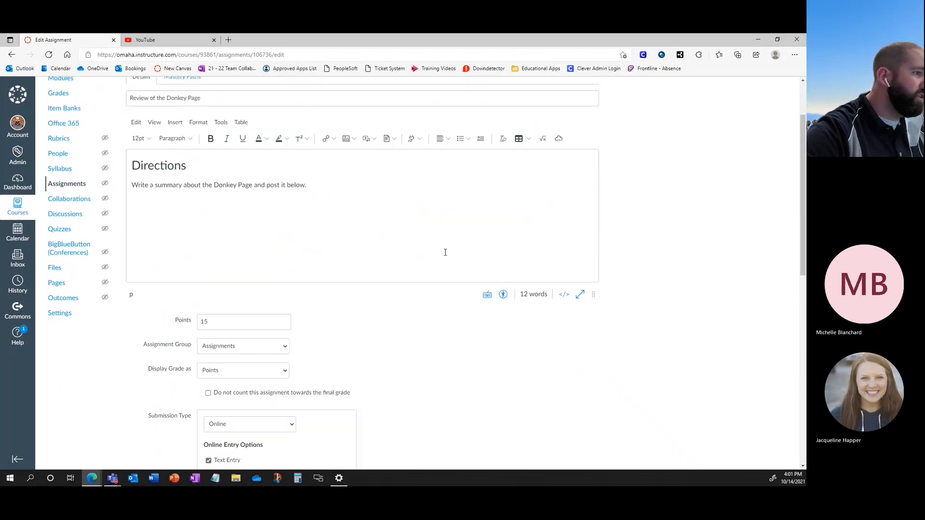
scroll(295, 151, up, 5)
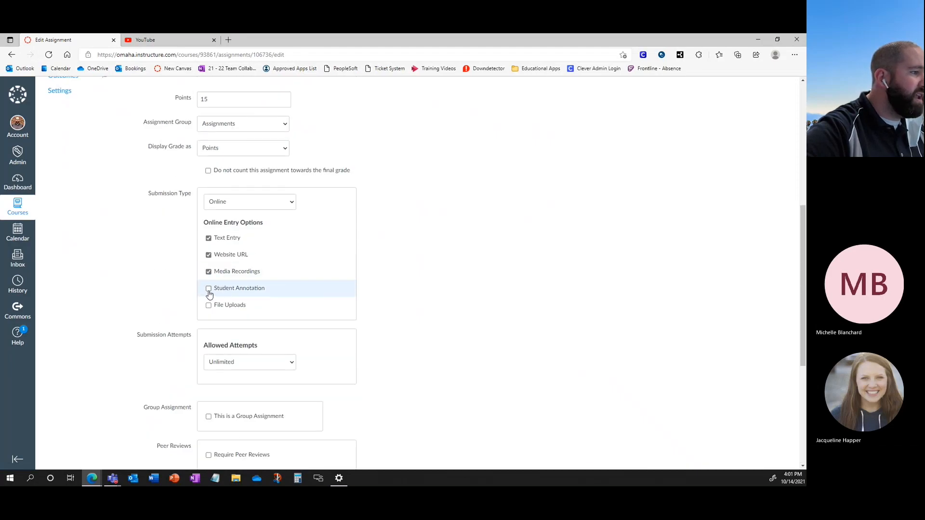
click(209, 289)
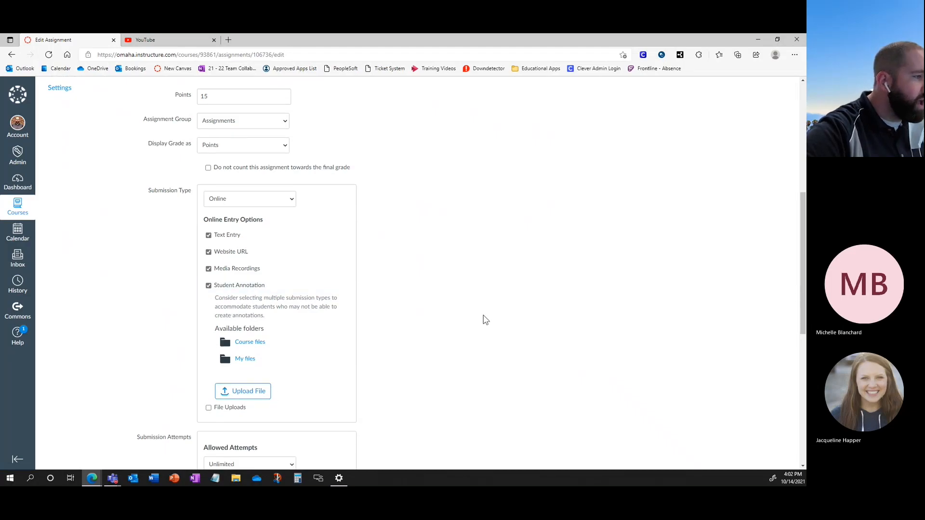
scroll(366, 311, down, 1)
click(241, 336)
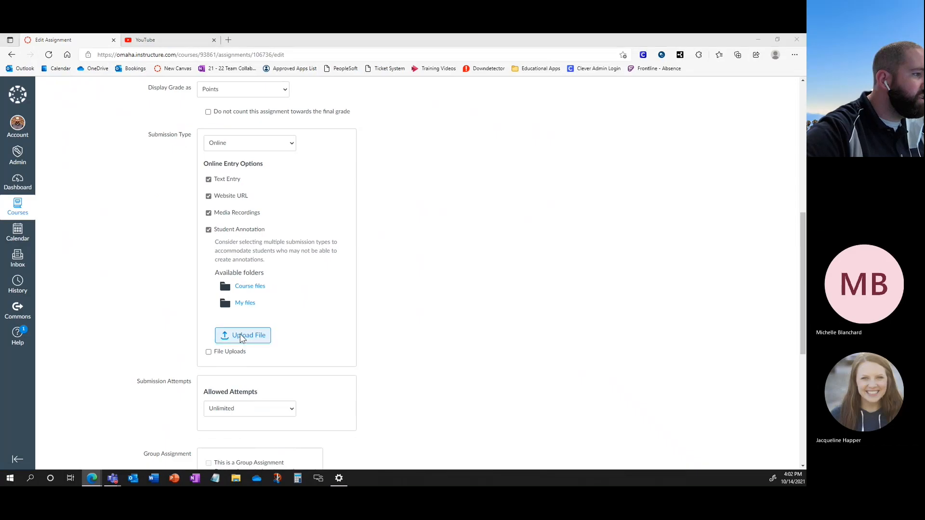
click(159, 121)
click(191, 208)
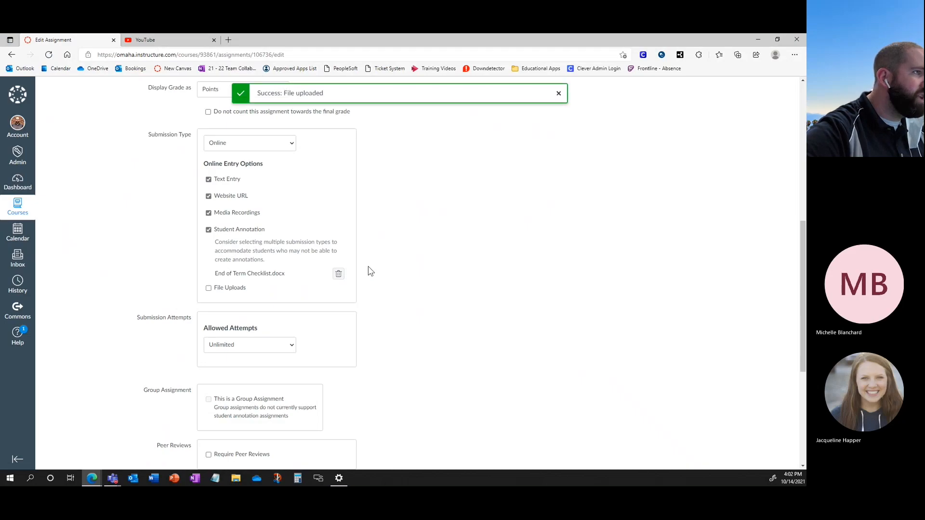
click(209, 288)
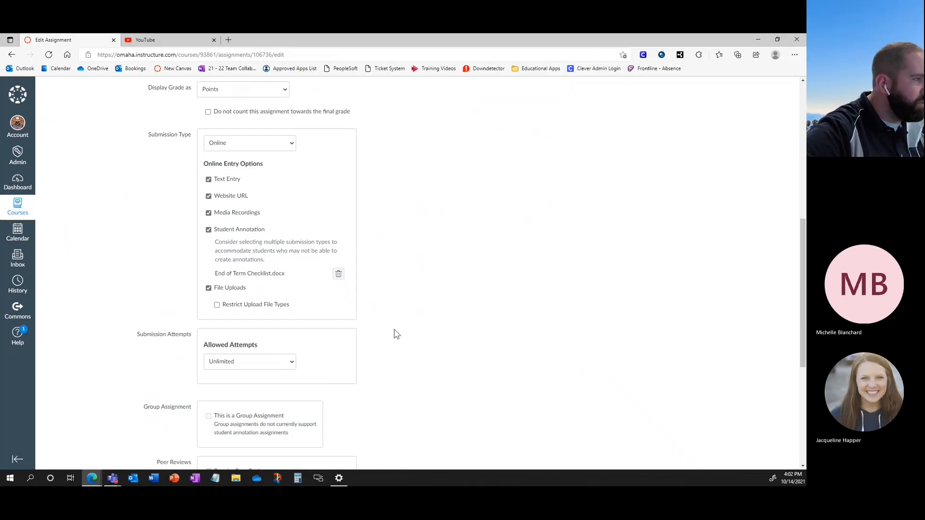
- Choose Unlimited for the assignment's allowed submission attempts
scroll(399, 335, down, 1)
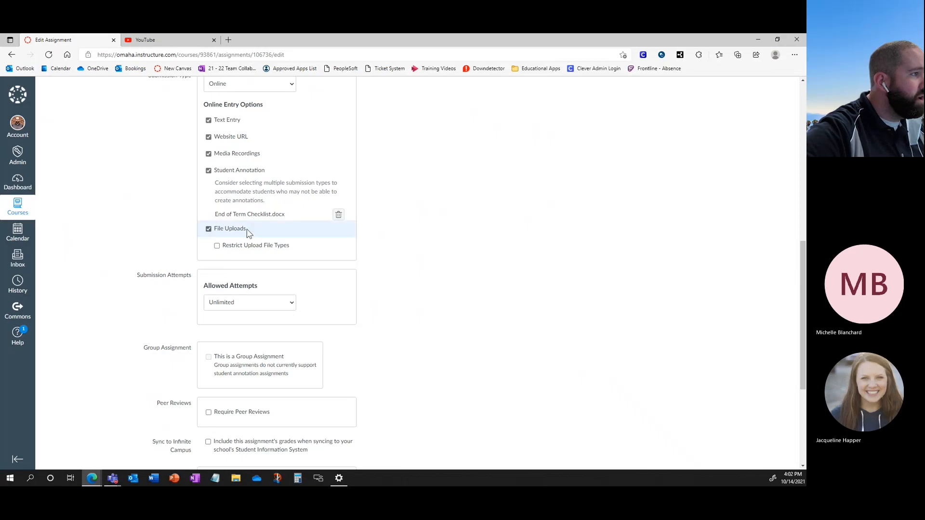
scroll(238, 221, up, 2)
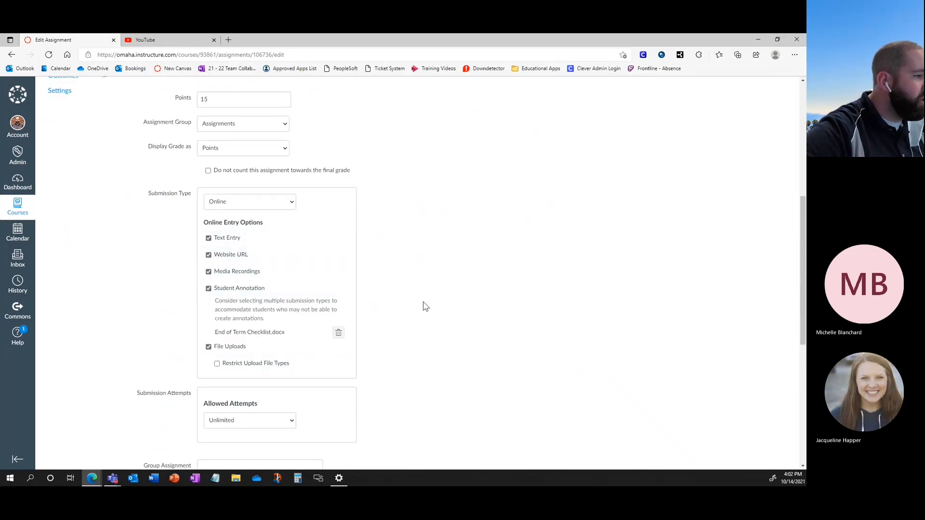
scroll(423, 306, down, 3)
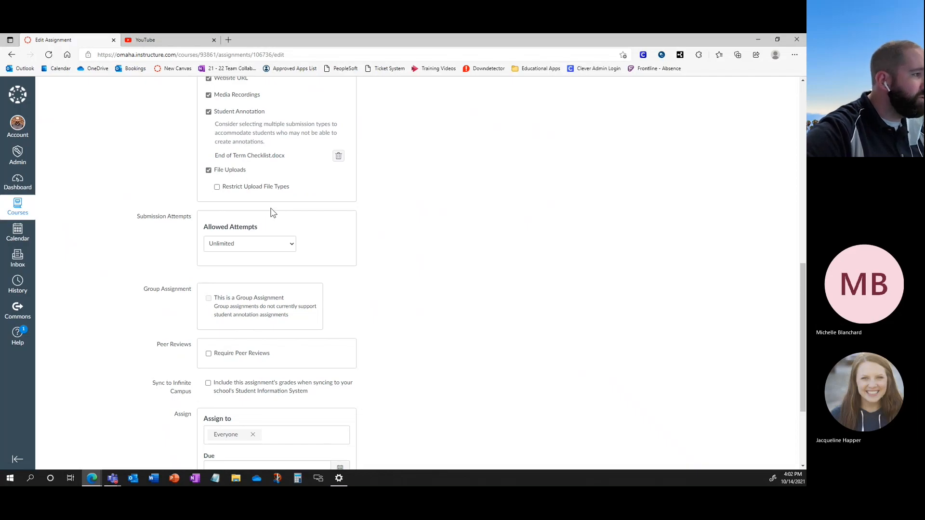
click(244, 245)
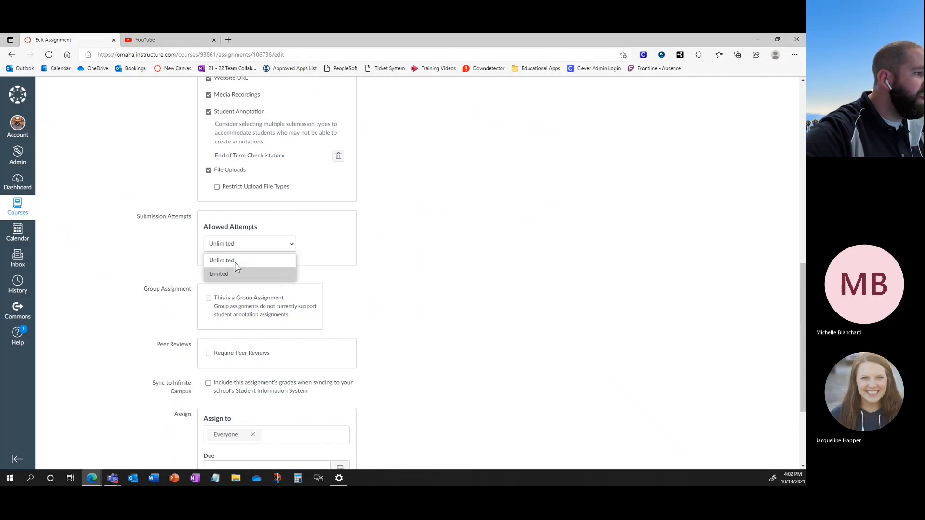
click(230, 263)
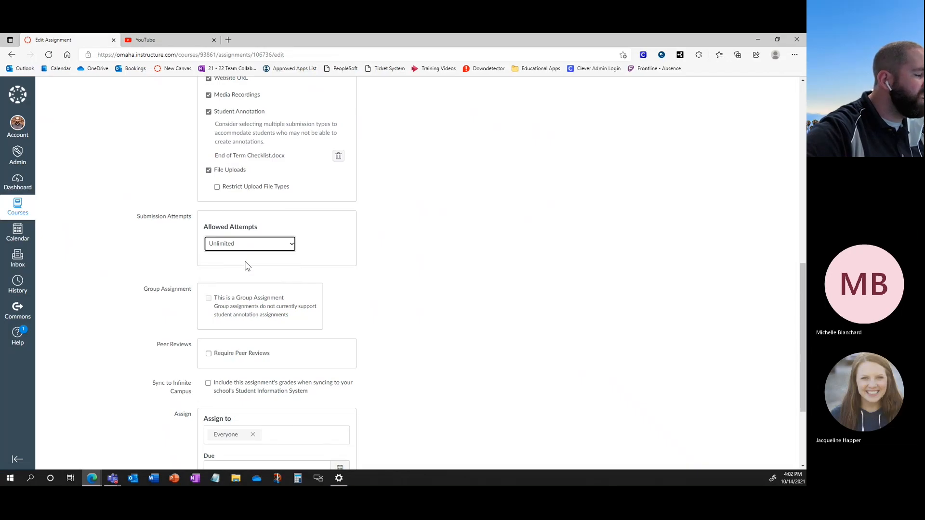
scroll(443, 266, down, 2)
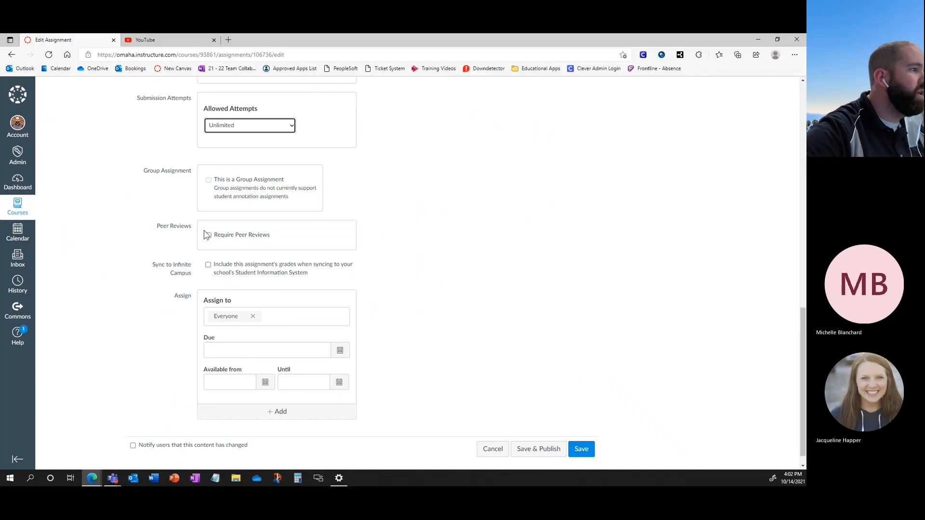
mouse_move(209, 179)
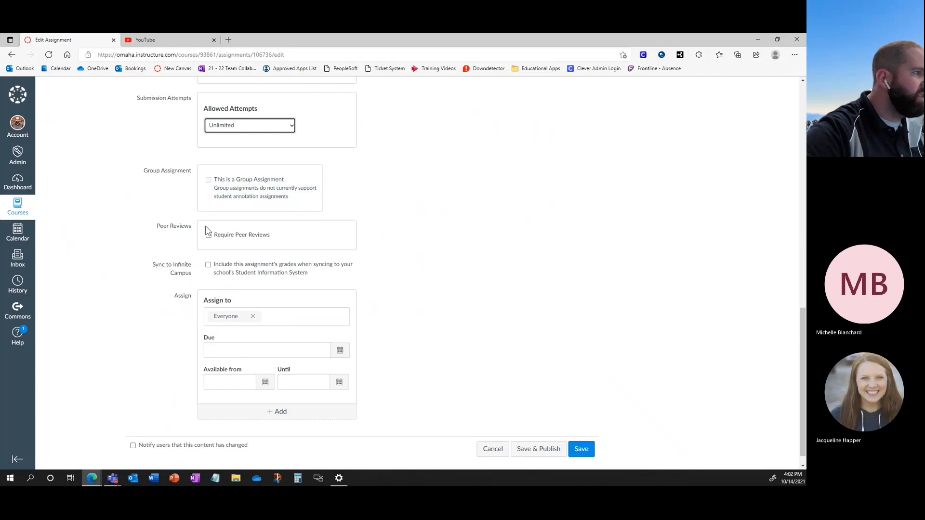
- Try including the assignment's grades in the Infinite Campus sync, and clear that option again
scroll(359, 220, down, 1)
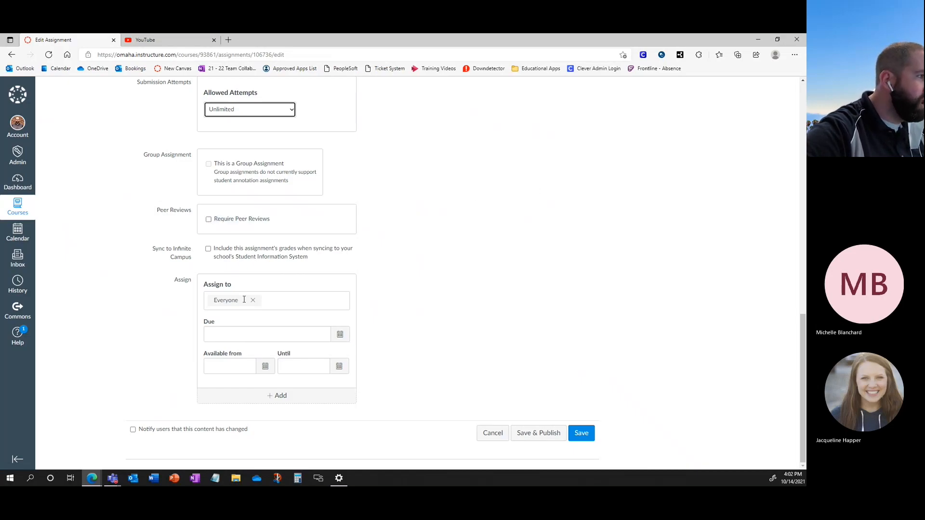
drag(154, 253, 262, 251)
click(264, 252)
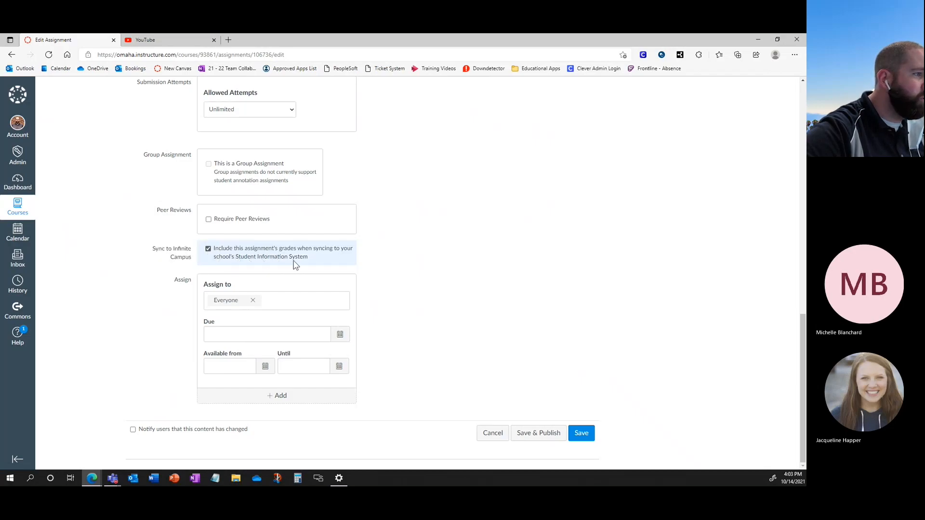
click(209, 249)
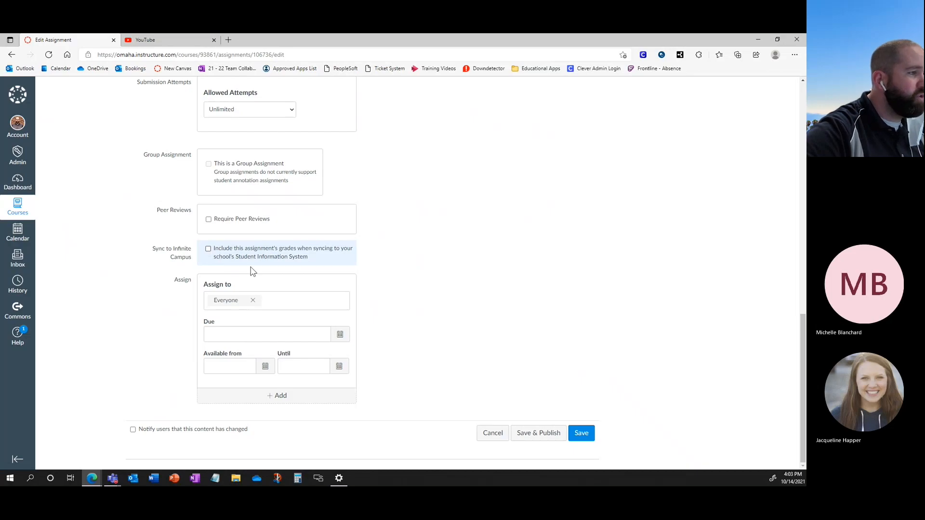
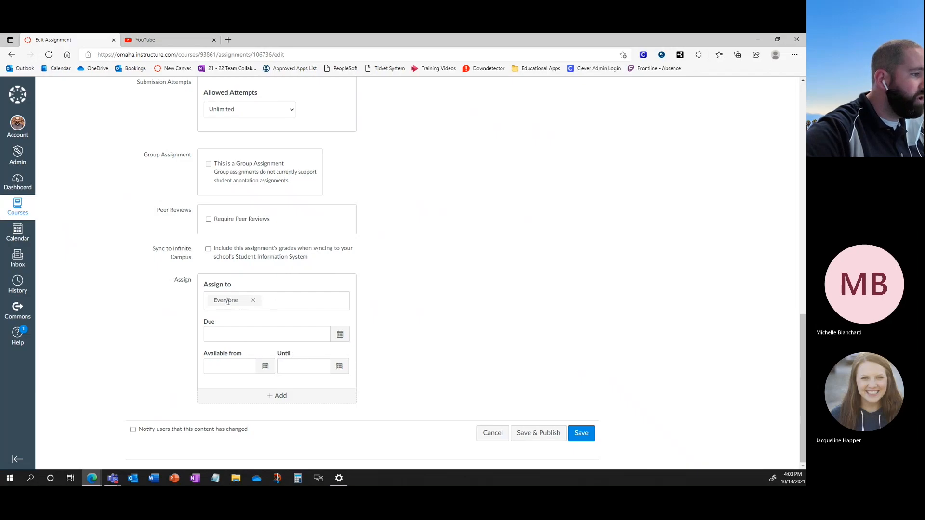
- Check who the assignment can be assigned to, and add a second Assign entry for the individual test student
click(281, 302)
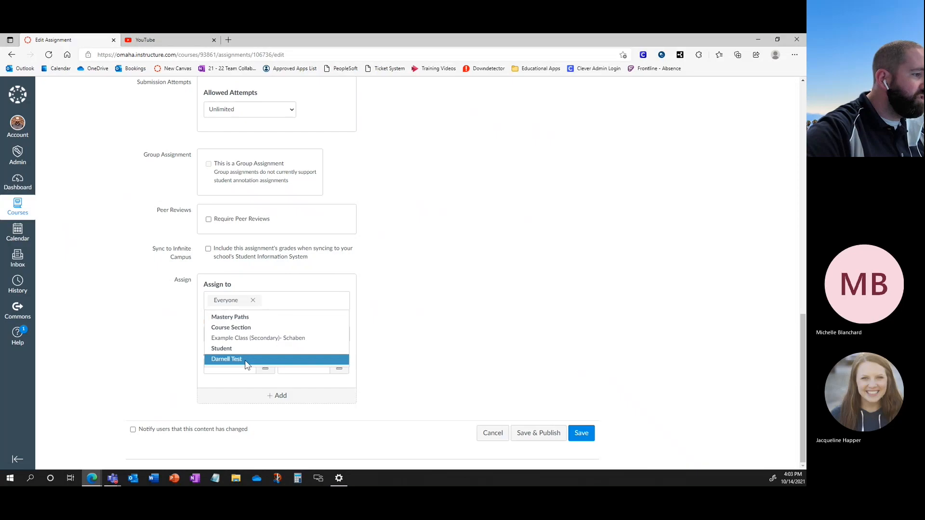
click(409, 332)
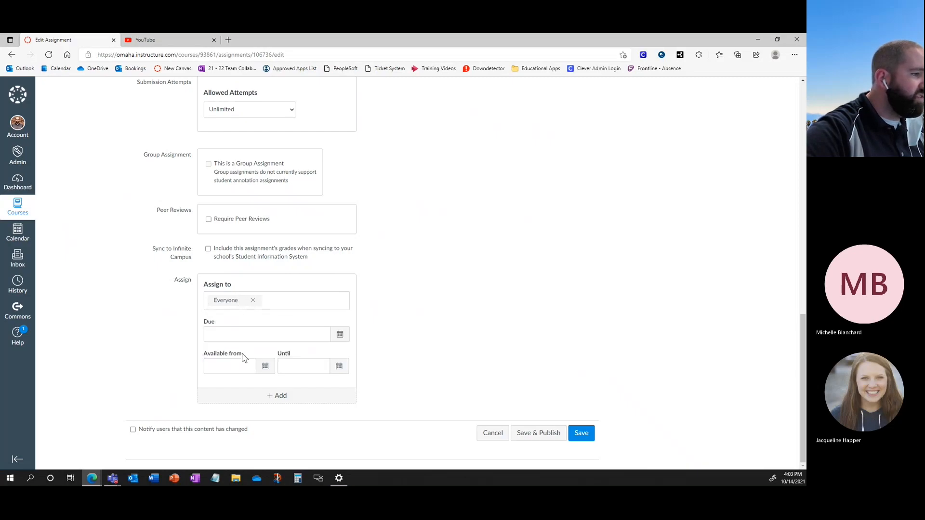
click(281, 396)
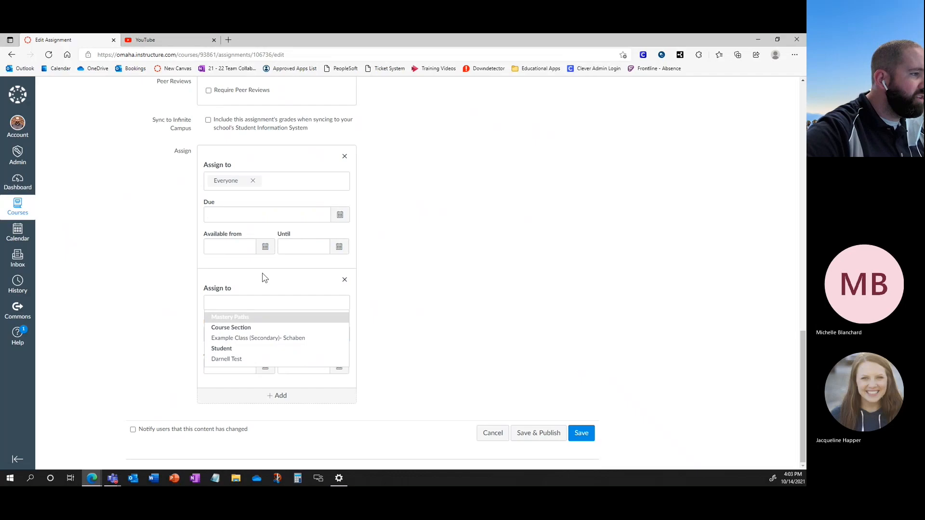
click(249, 359)
click(446, 276)
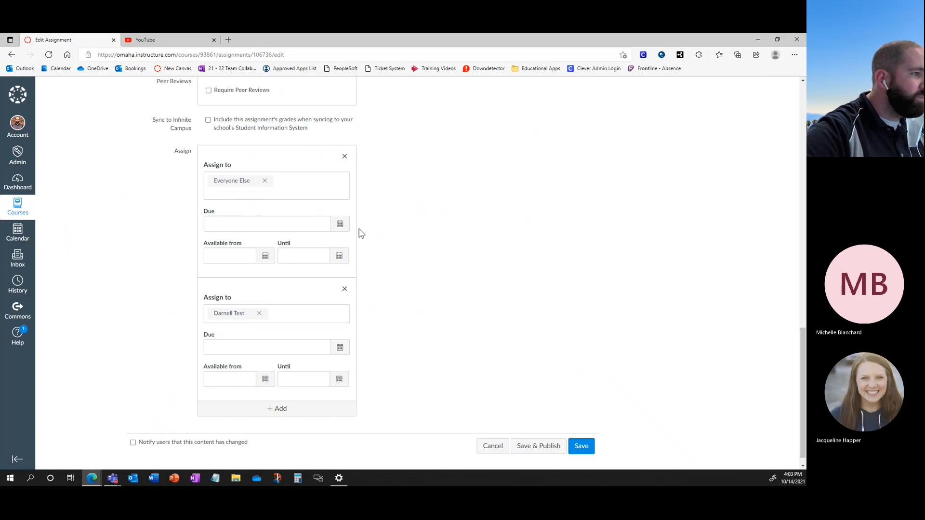
- Set the due dates to Oct 21, 2021 for Everyone Else and Oct 25, 2021 for the individual student
click(342, 226)
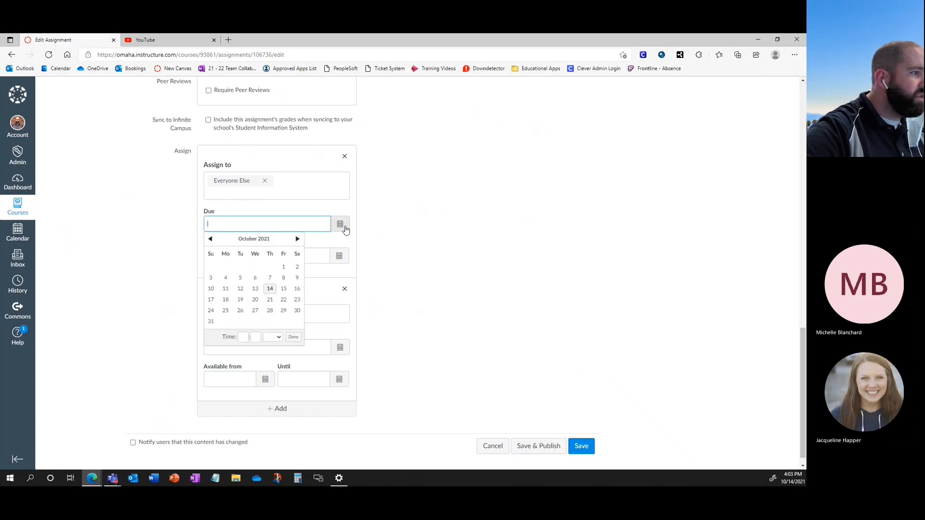
click(270, 300)
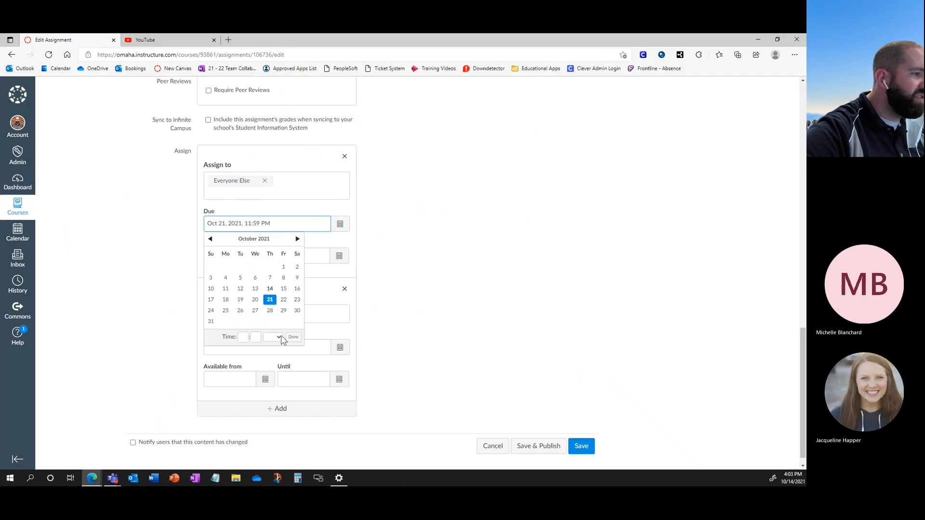
click(409, 277)
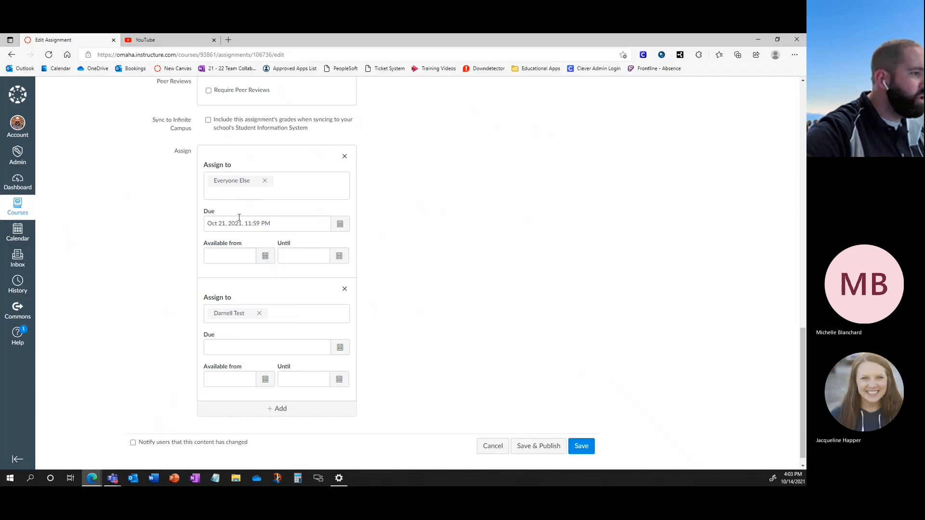
click(340, 347)
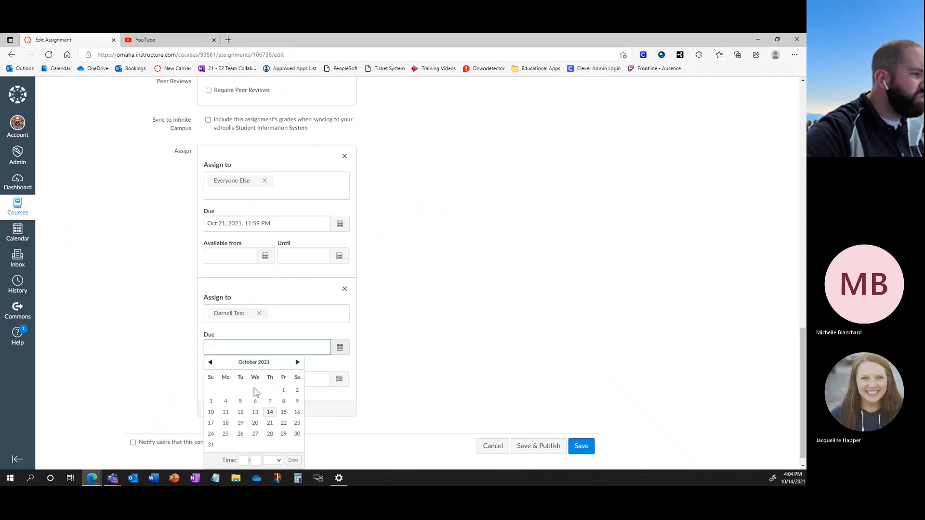
click(284, 423)
click(433, 364)
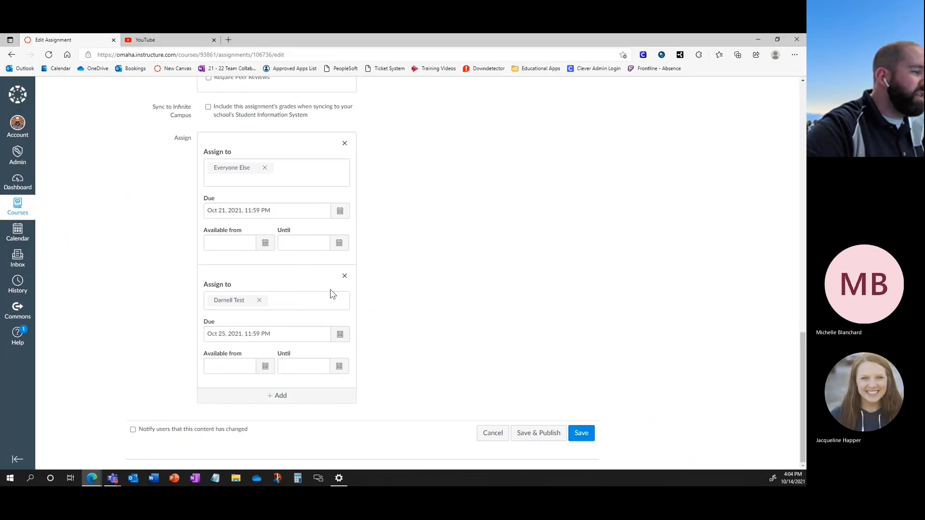
- Make the assignment available to Everyone Else from Oct 20, 2021 until Oct 22, 2021
scroll(283, 325, up, 3)
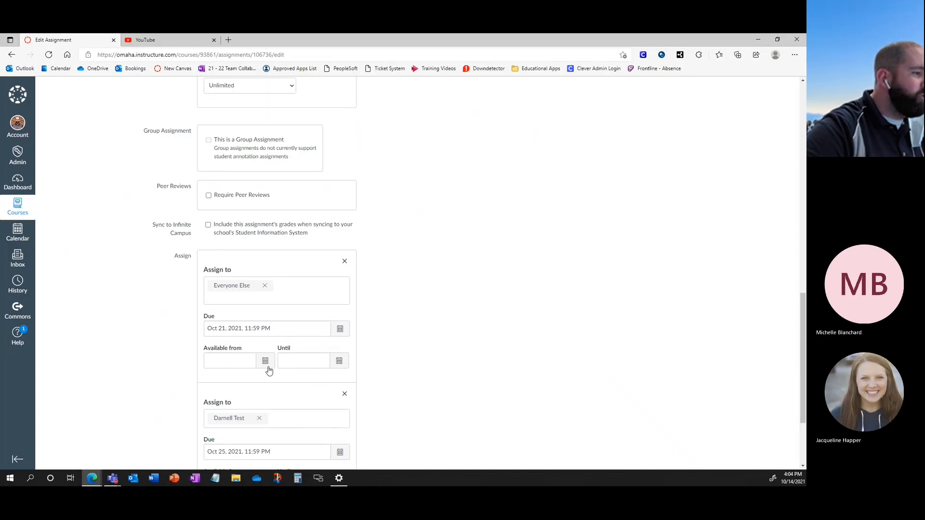
scroll(268, 368, down, 3)
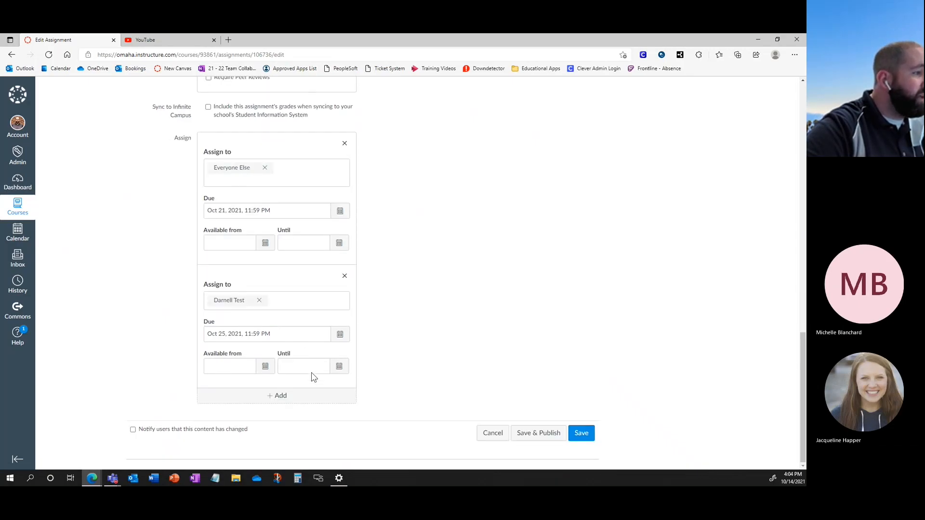
click(267, 243)
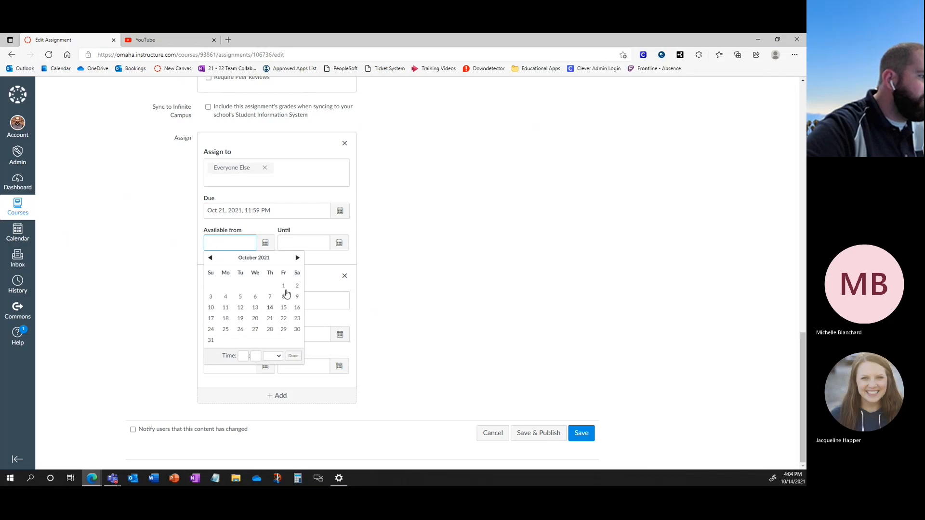
click(255, 318)
click(420, 320)
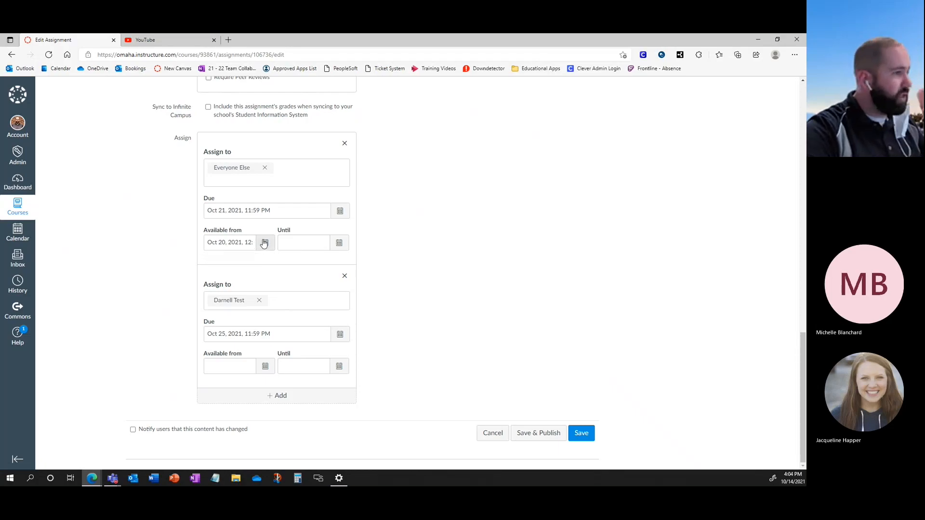
click(342, 242)
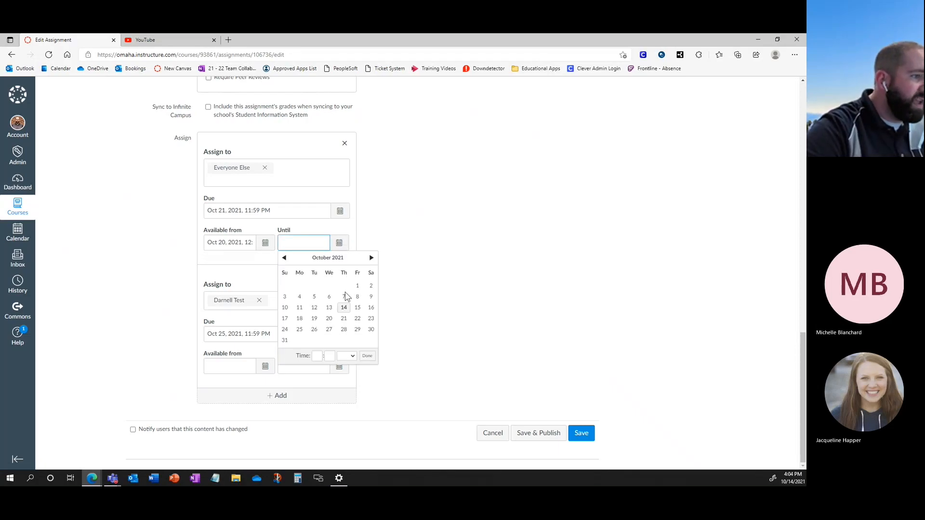
click(357, 318)
click(462, 299)
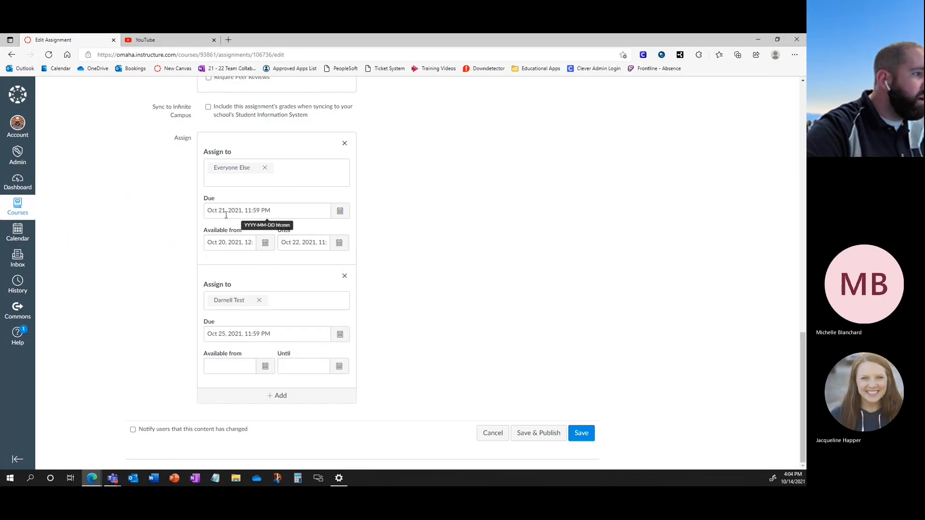
- Save and publish the assignment with its two sets of assignment dates
drag(295, 243, 254, 237)
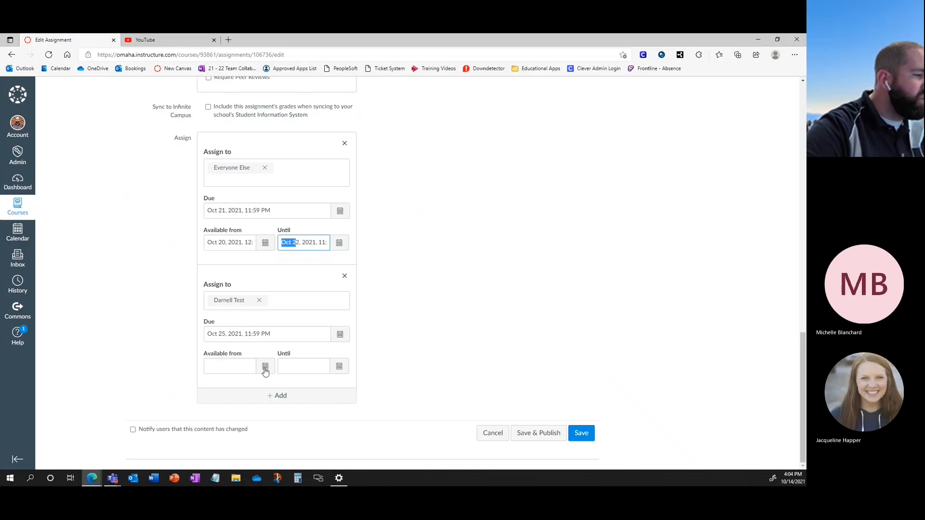
click(494, 331)
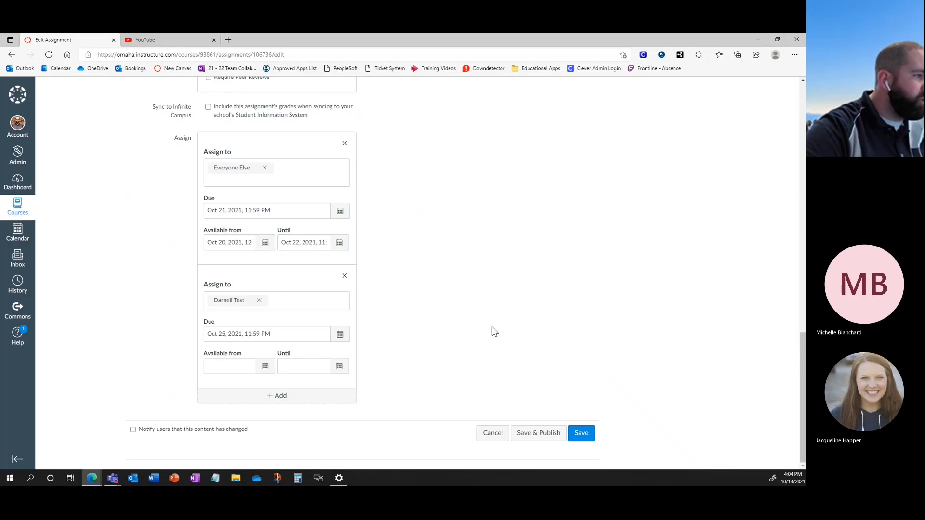
click(550, 434)
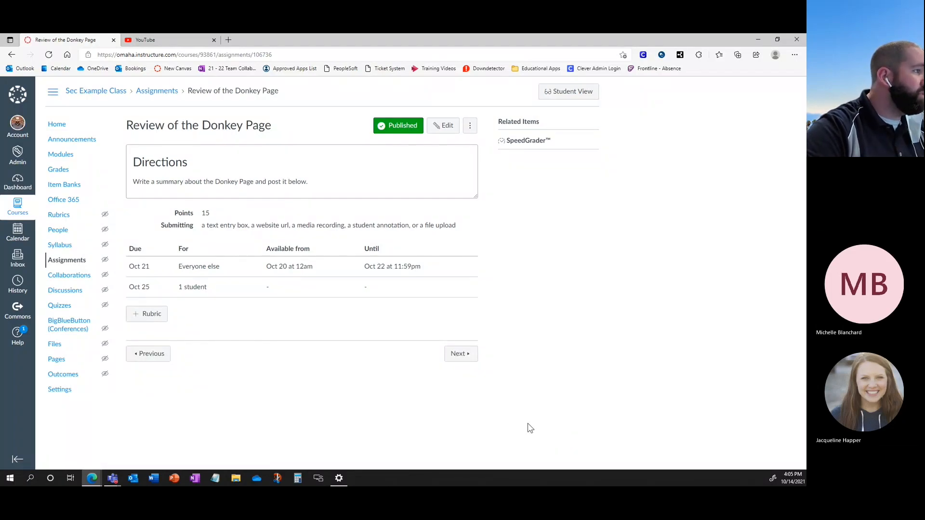
- Open the course home page and look over its layout and content
click(54, 125)
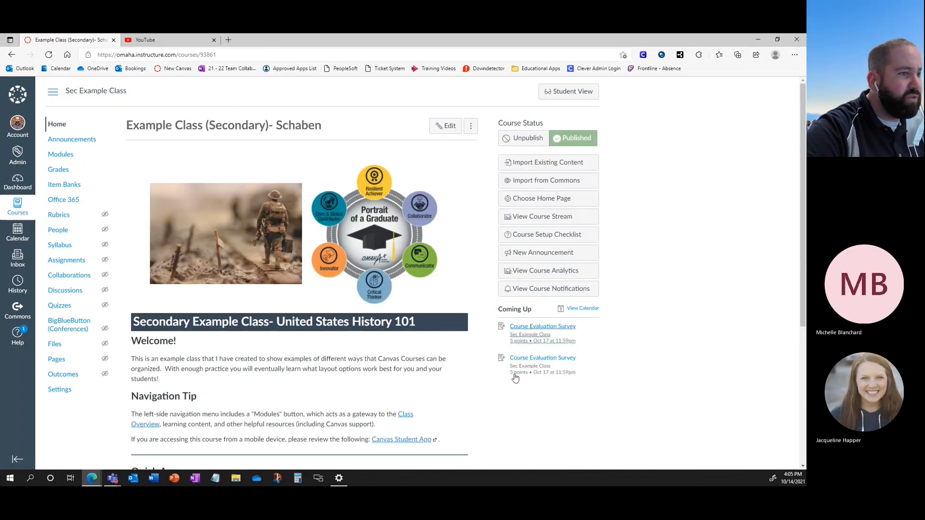
scroll(548, 329, down, 4)
scroll(481, 294, up, 4)
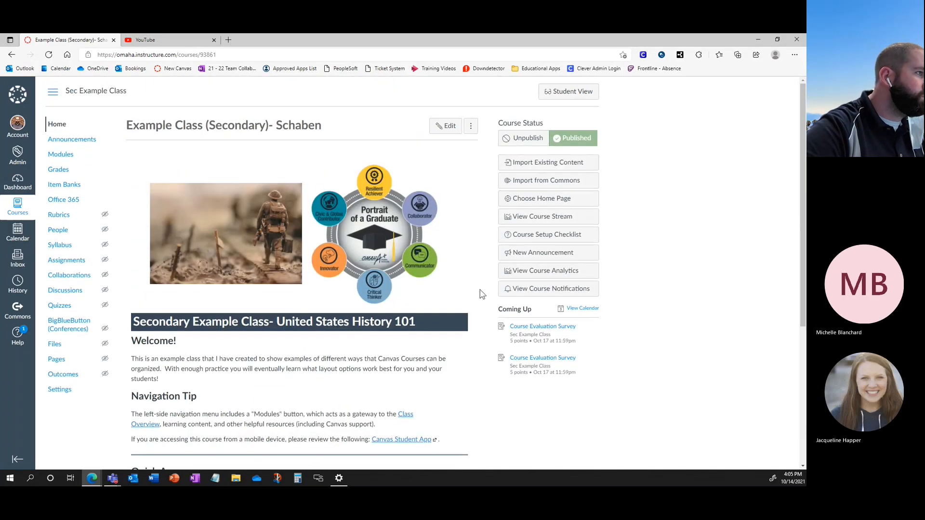
scroll(313, 198, down, 4)
scroll(319, 206, up, 4)
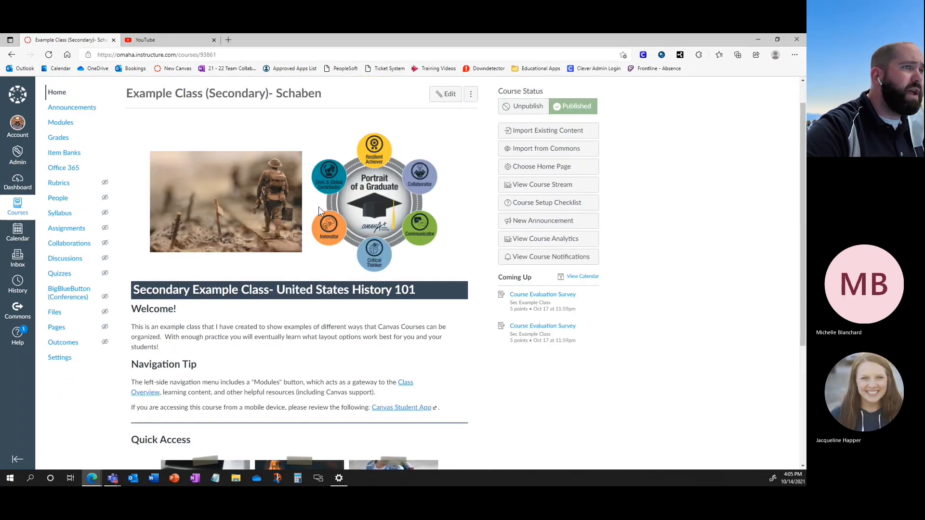
- View the course modules as a student and open the Review of the Donkey Page assignment under Week 1's Wednesday section
click(60, 154)
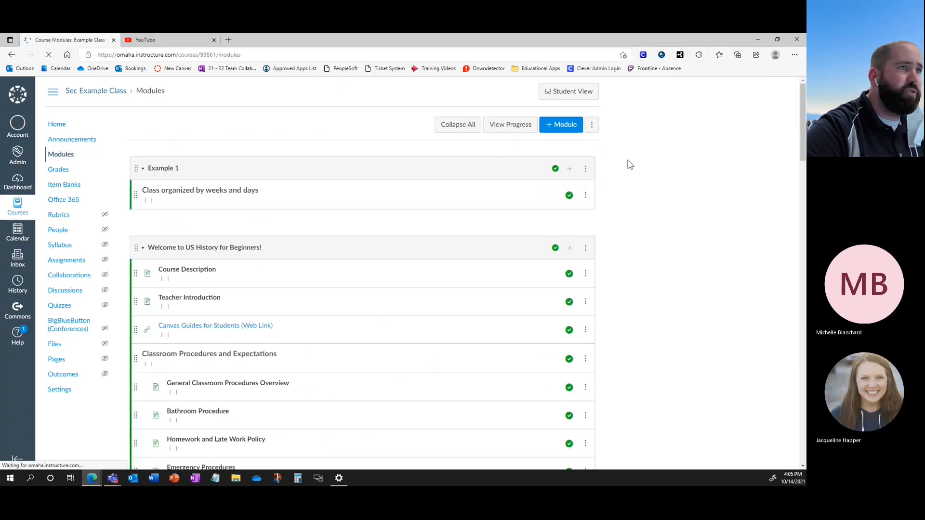
click(573, 91)
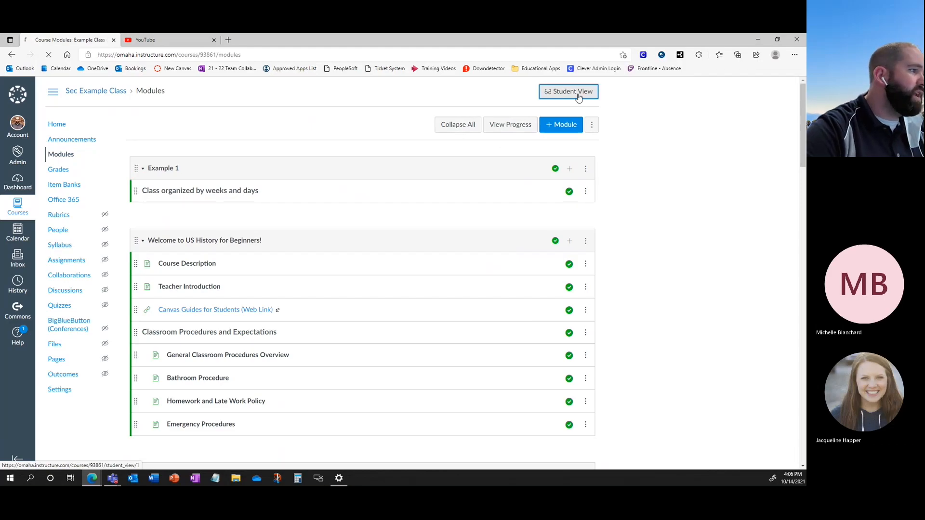
scroll(275, 266, down, 7)
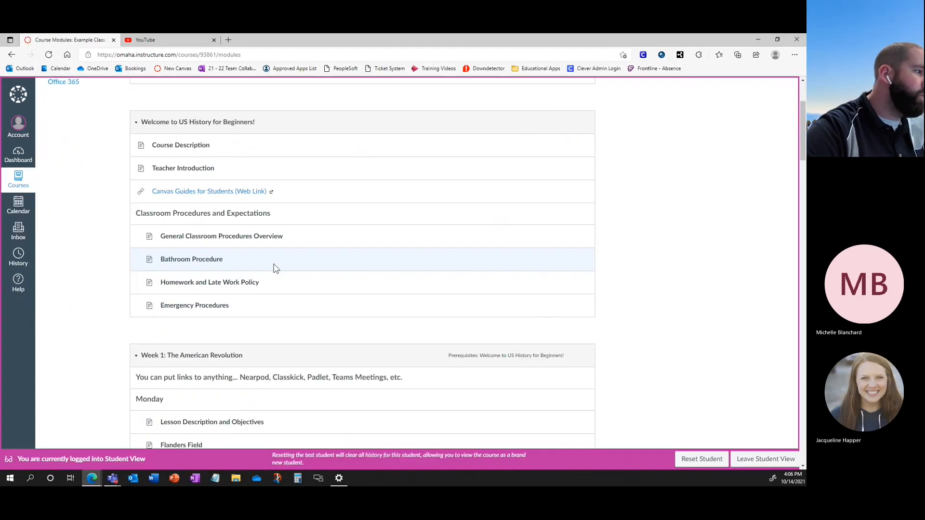
scroll(277, 267, down, 4)
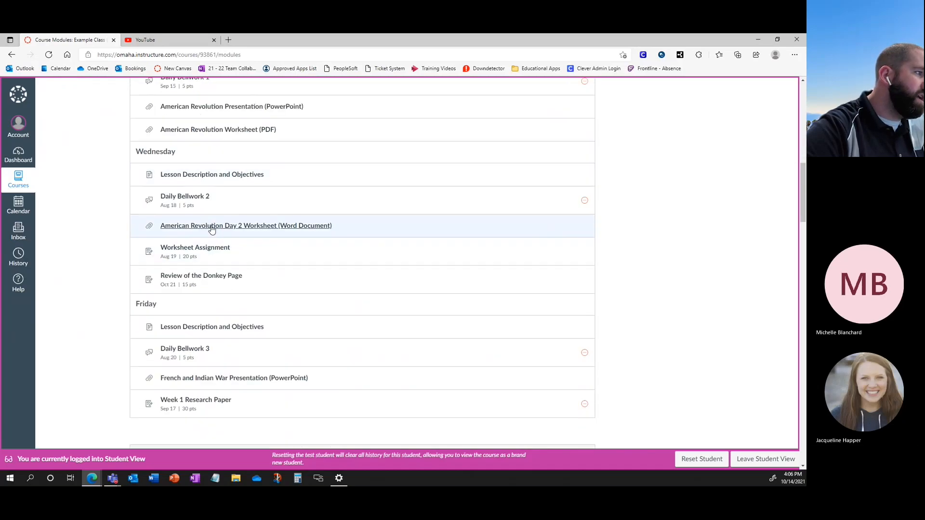
click(210, 277)
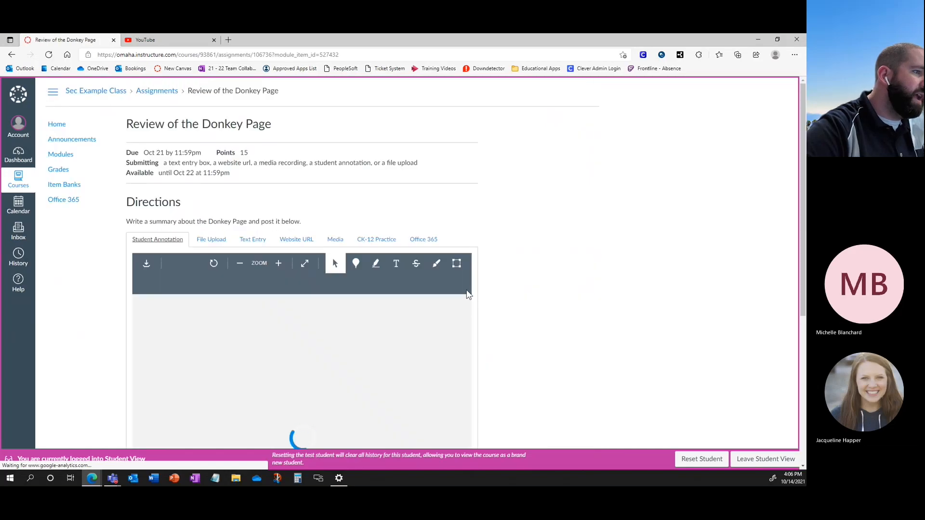
- Examine the assignment's submission options and the Student Annotation document as a student sees them
scroll(507, 298, down, 2)
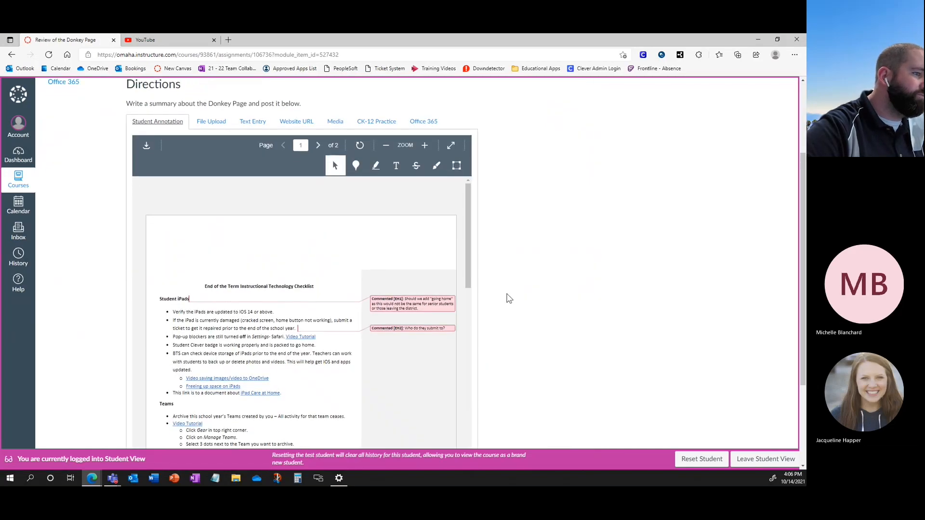
scroll(507, 298, down, 3)
scroll(279, 243, down, 6)
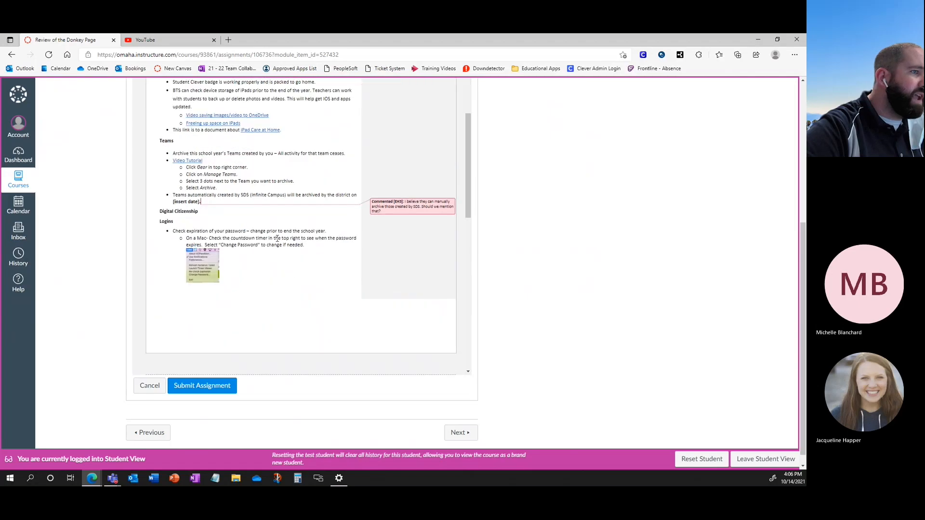
scroll(279, 243, up, 6)
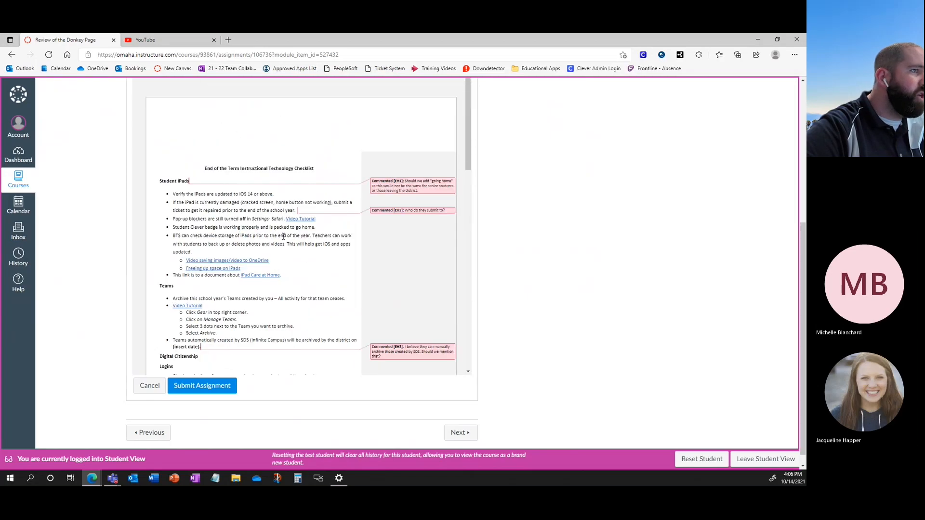
scroll(530, 256, up, 5)
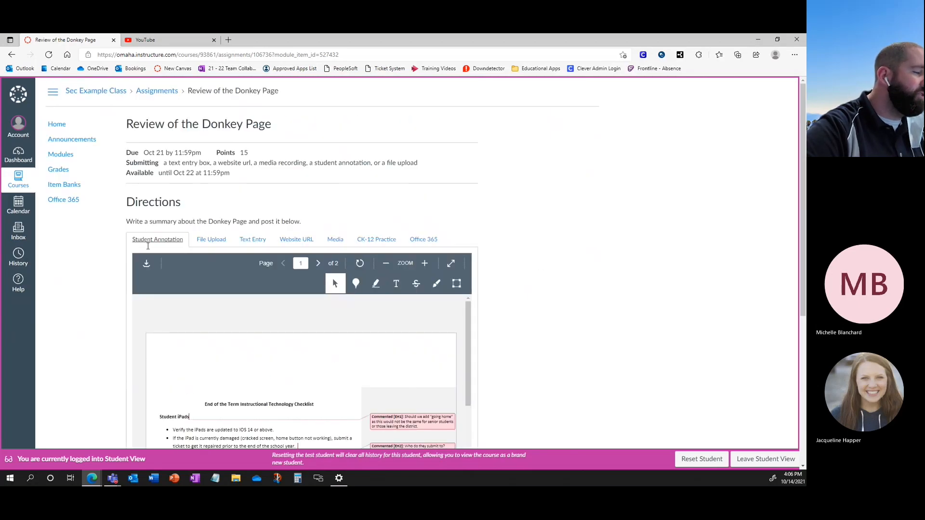
scroll(572, 294, down, 3)
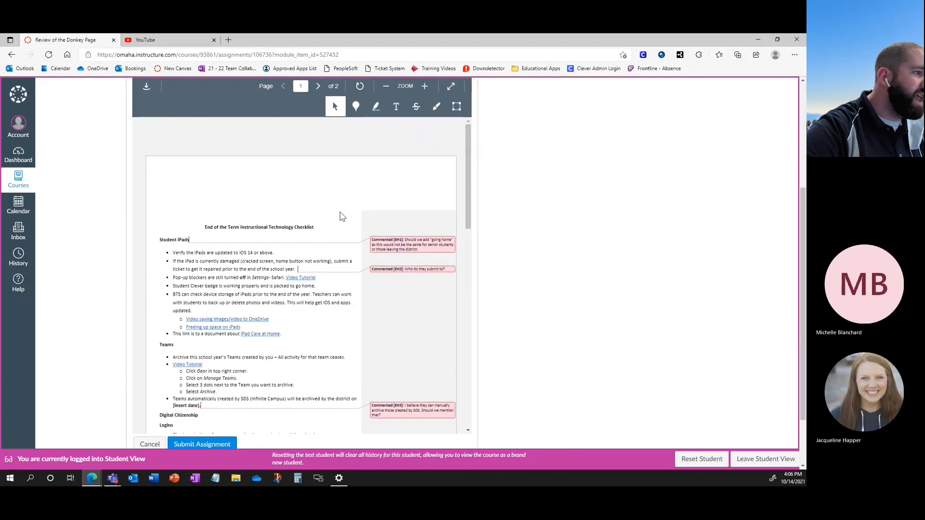
- Page through the End of the Term Instructional Technology Checklist in the Student Annotation submission
scroll(270, 322, down, 2)
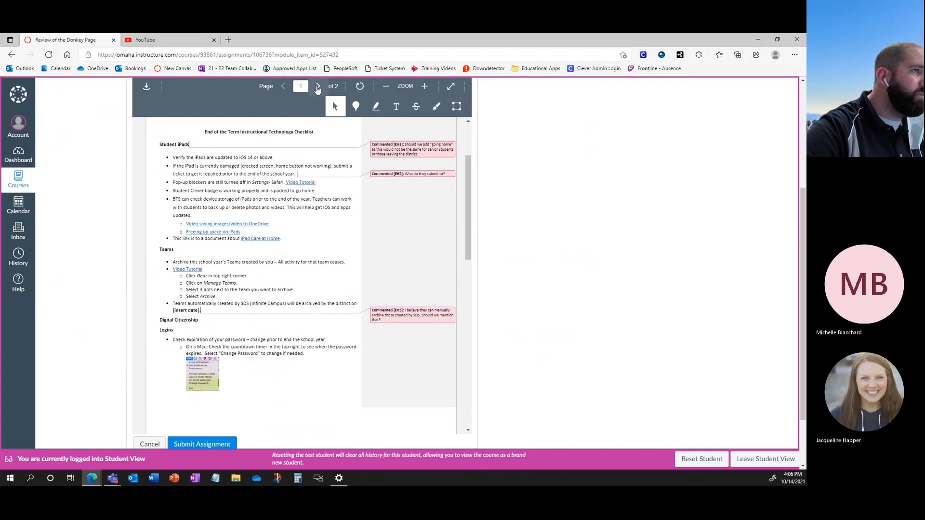
click(318, 86)
click(283, 86)
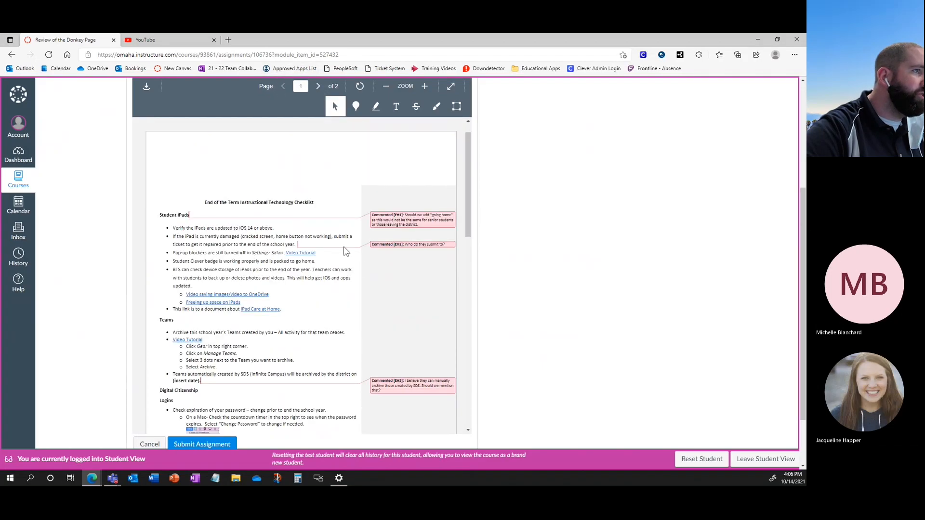
- Place a blue point annotation beside the first Video Tutorial link in the checklist and delete it without a comment
click(356, 106)
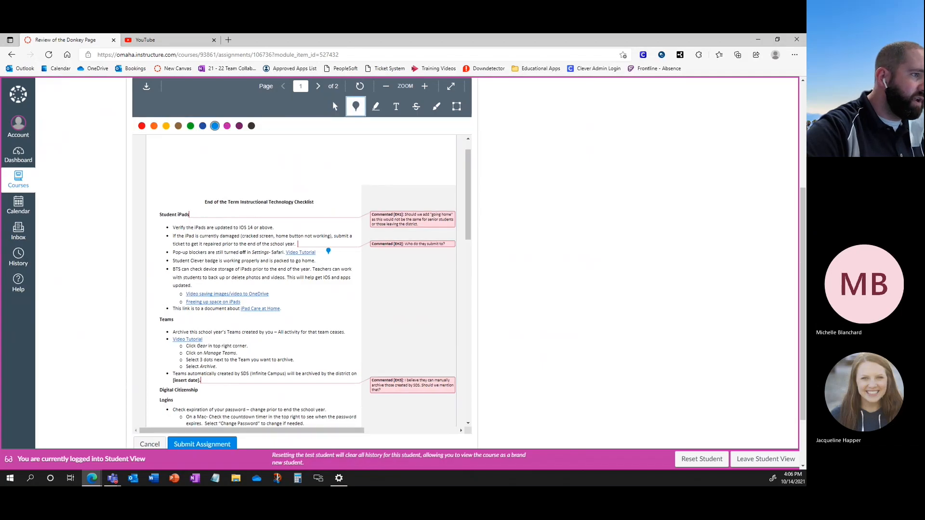
click(329, 254)
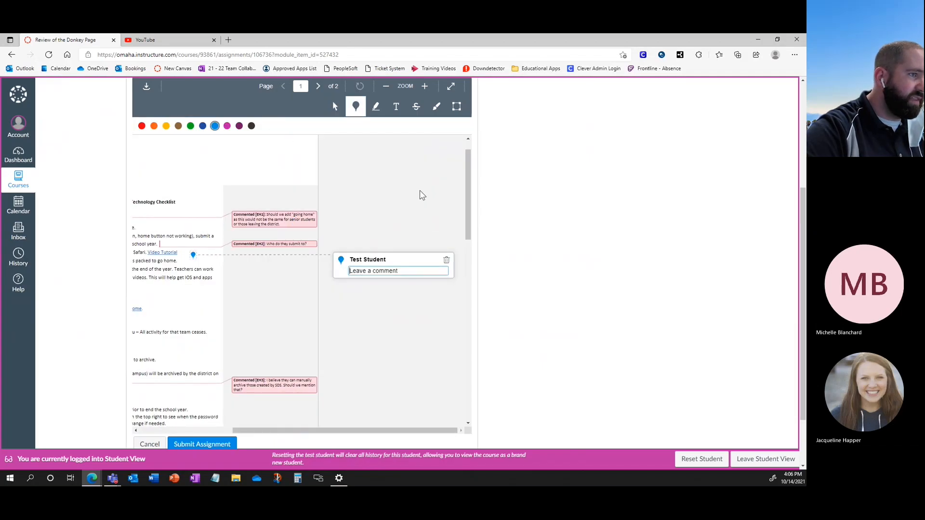
click(446, 260)
scroll(280, 288, down, 5)
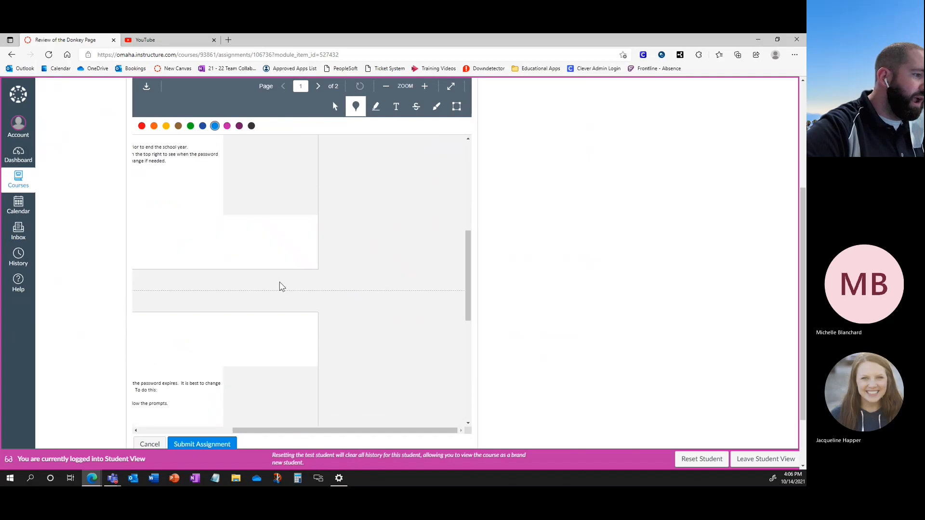
scroll(605, 295, up, 4)
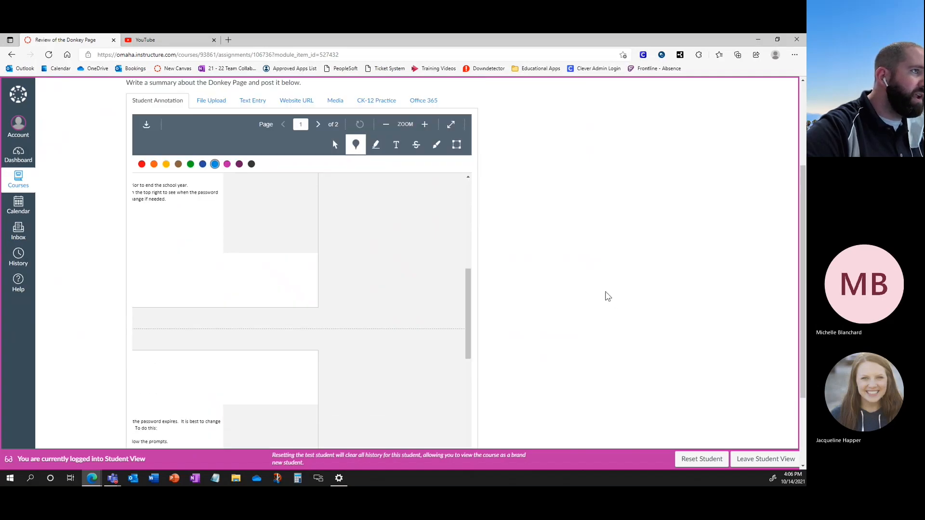
- Look over the File Upload and Text Entry submission options, including the comments box and the text editor
click(212, 241)
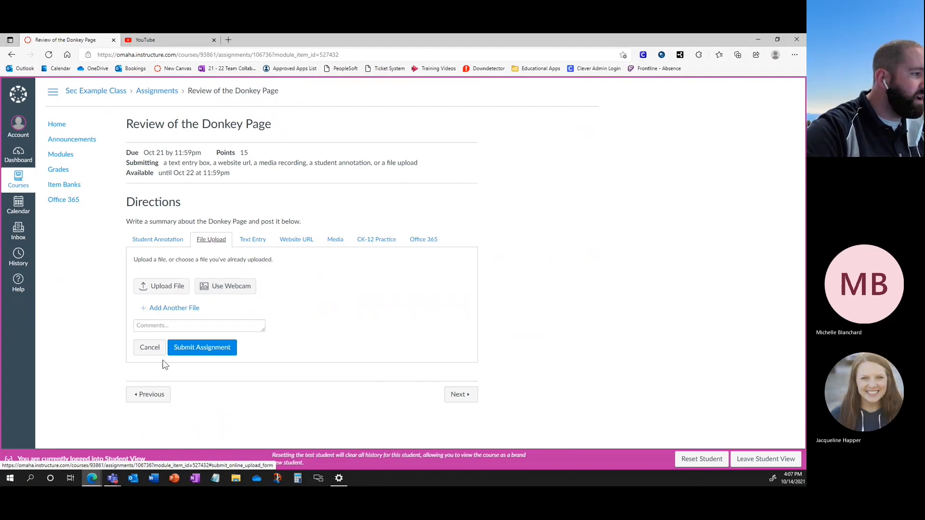
click(151, 328)
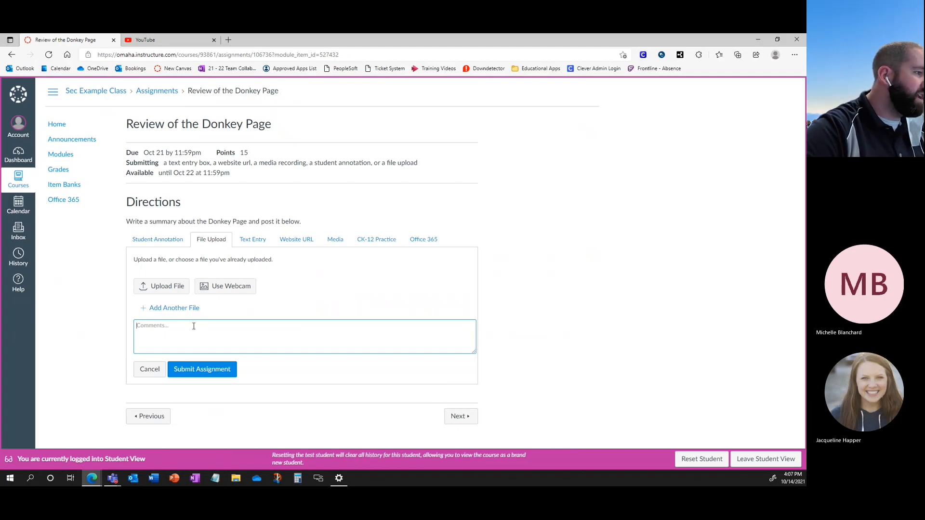
click(261, 239)
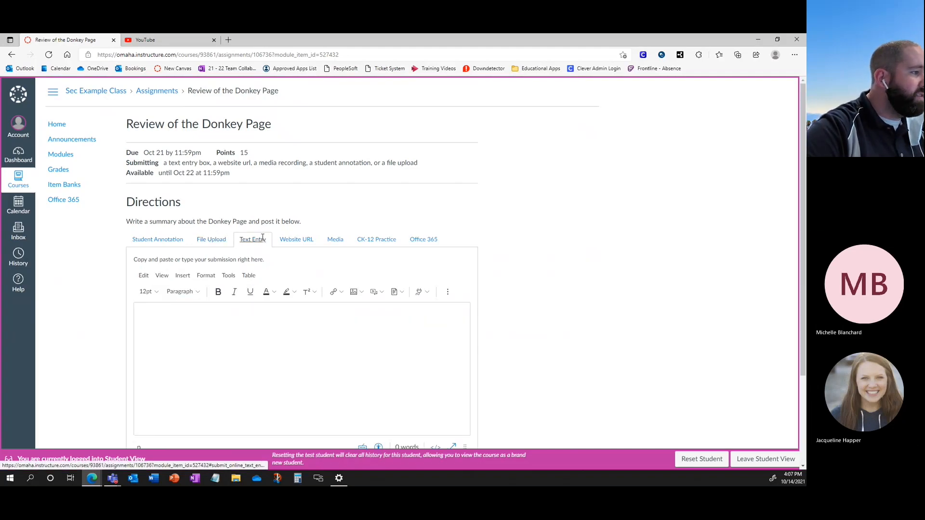
scroll(369, 240, down, 3)
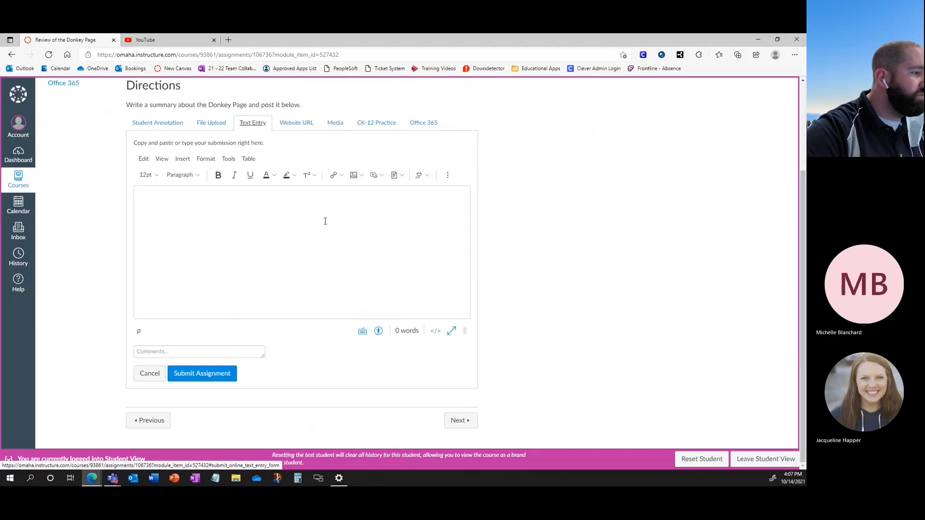
click(215, 220)
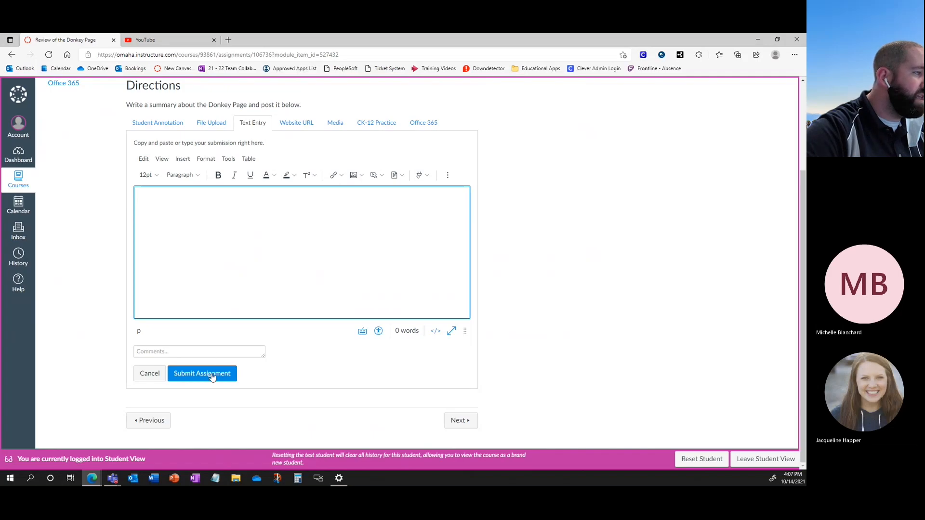
scroll(316, 201, up, 3)
- View the Website URL and Media submission options, checking the media recording dialog and closing it
click(293, 241)
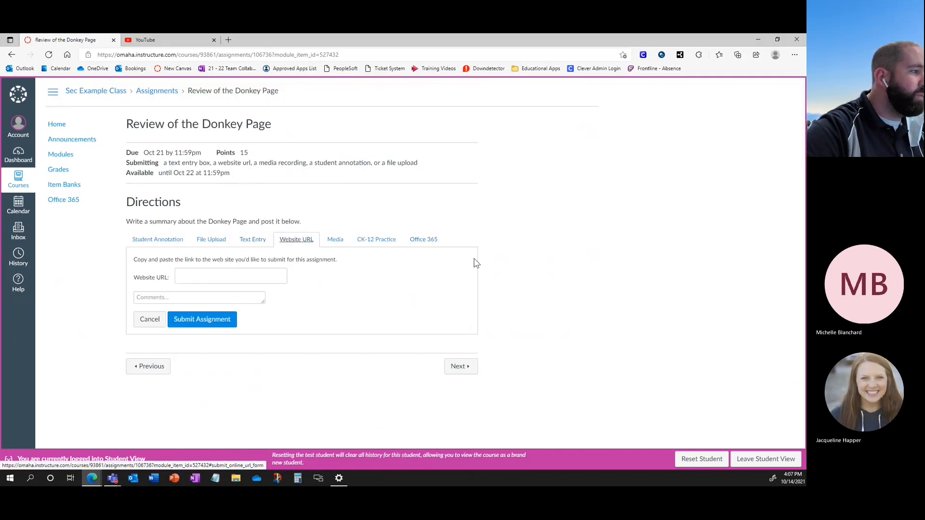
click(333, 241)
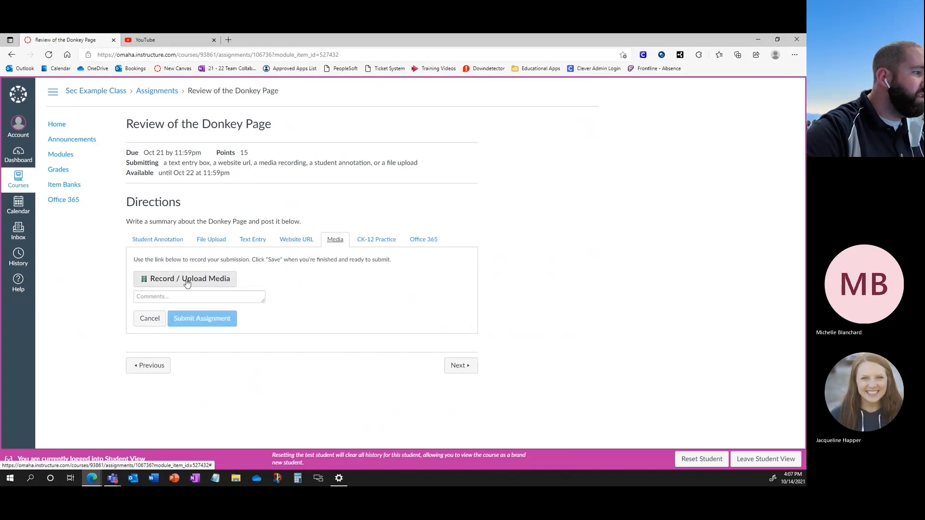
click(187, 282)
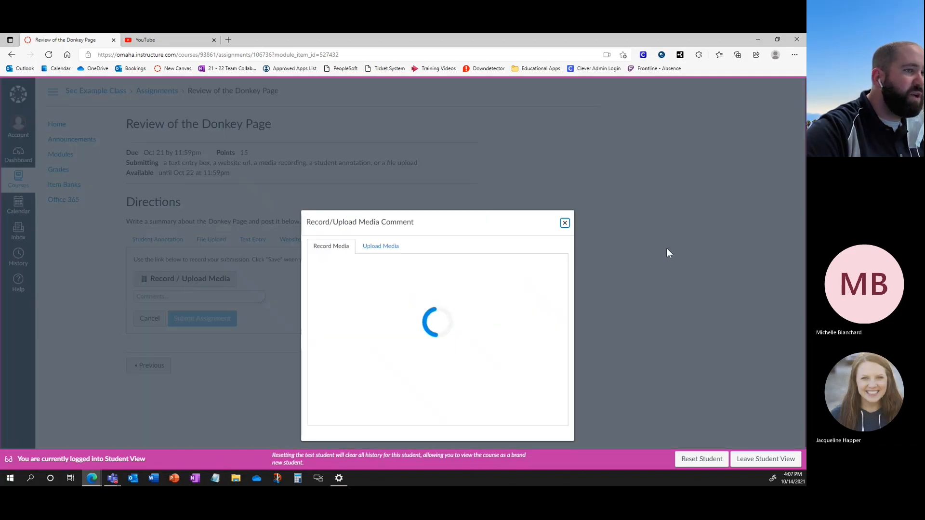
click(567, 226)
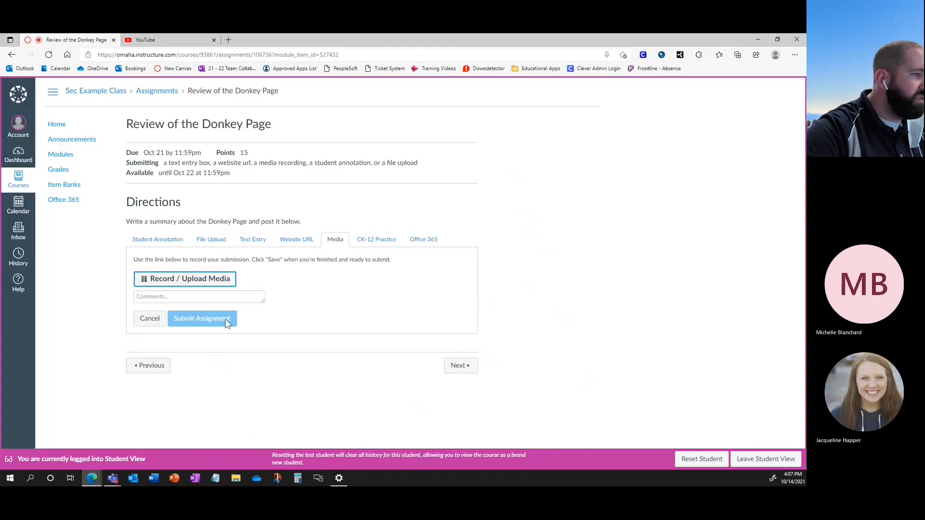
- View the CK-12 Practice and Office 365 submission options of the assignment
click(392, 241)
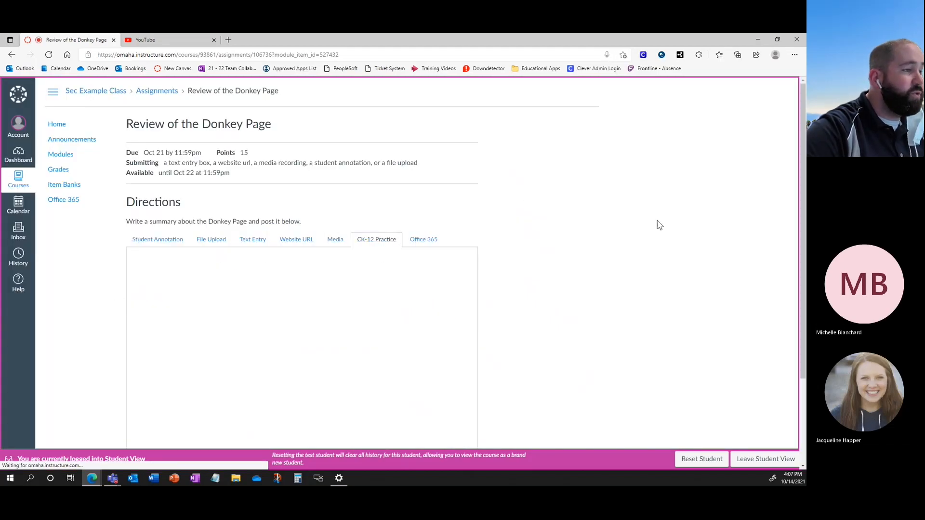
scroll(568, 216, down, 2)
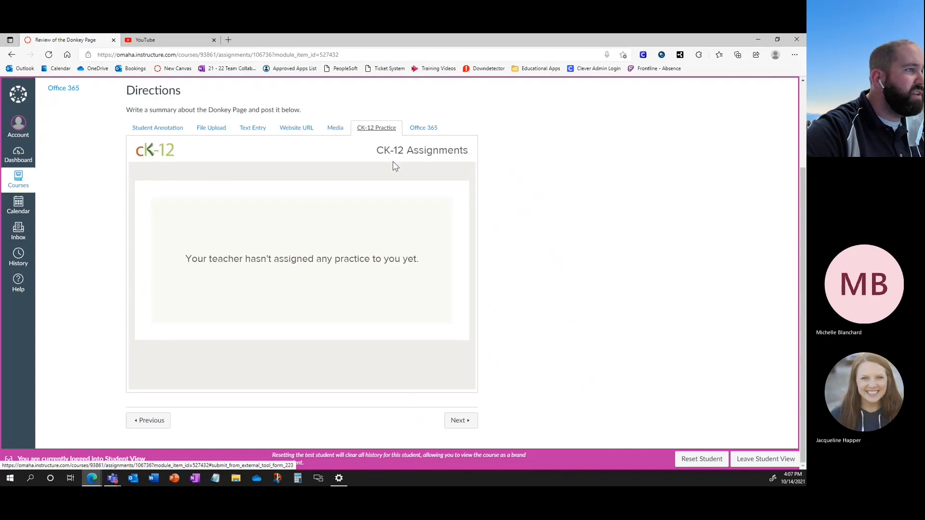
click(427, 135)
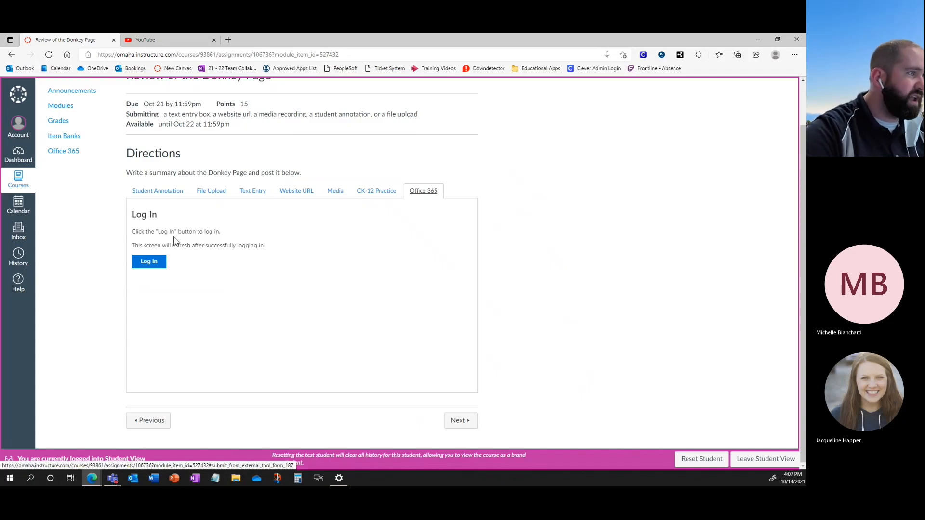
- Return to the Student Annotation option and look over the document's pages at their full width
click(179, 192)
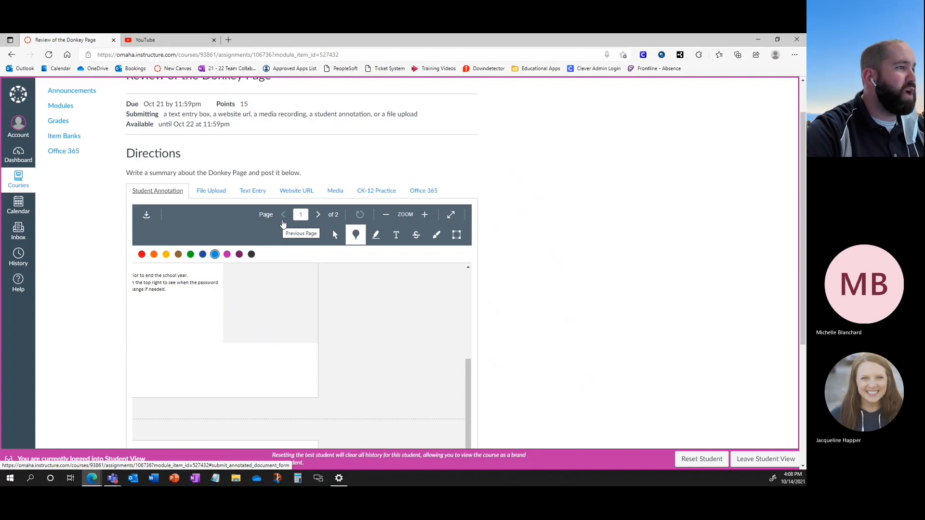
scroll(646, 305, down, 4)
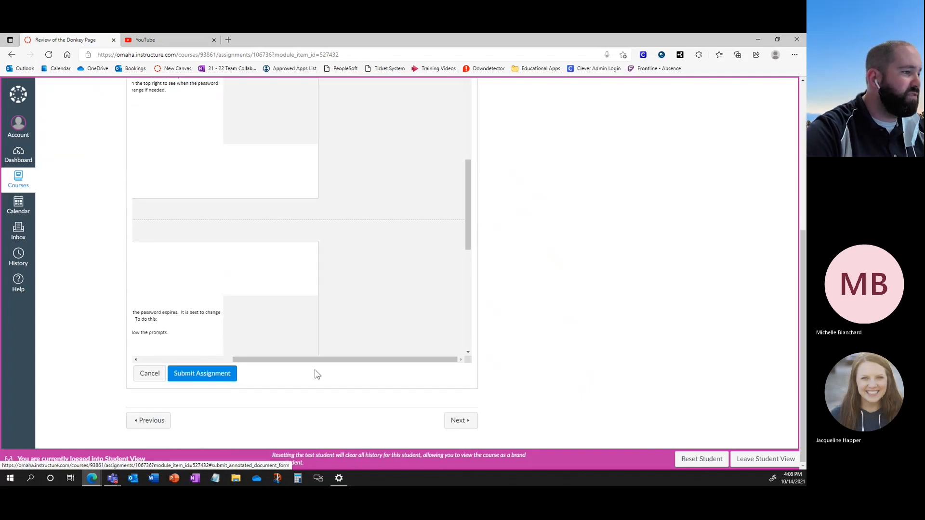
drag(345, 362, 249, 368)
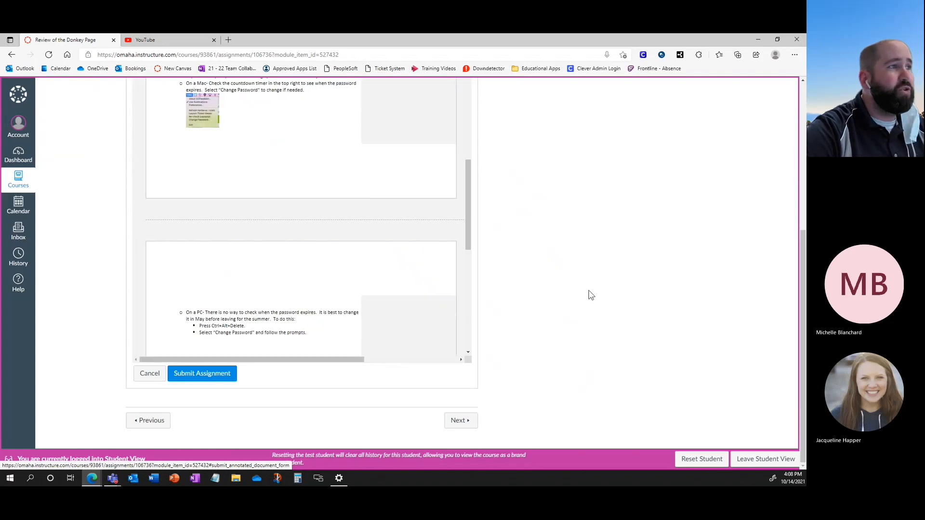
scroll(692, 306, up, 4)
click(365, 214)
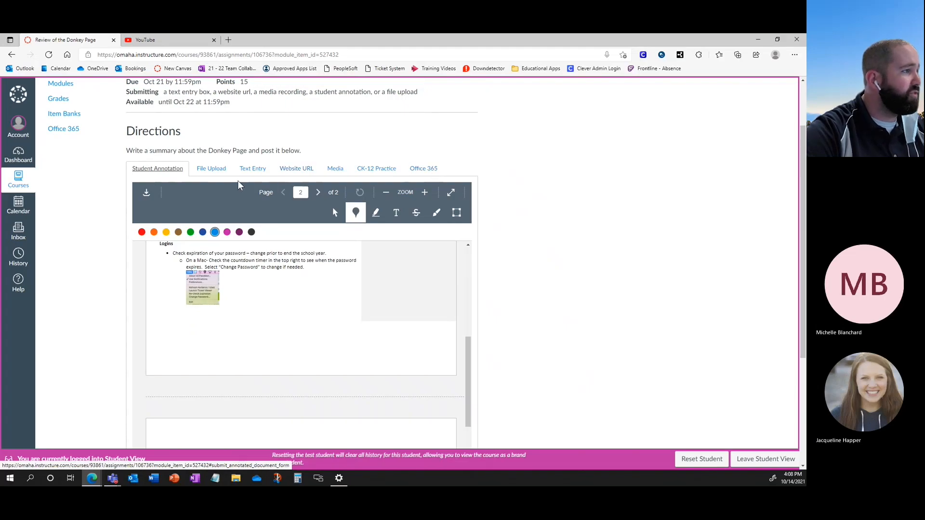
- Revisit the File Upload option and look over the Text Entry editor down to the submit controls
click(211, 170)
click(261, 240)
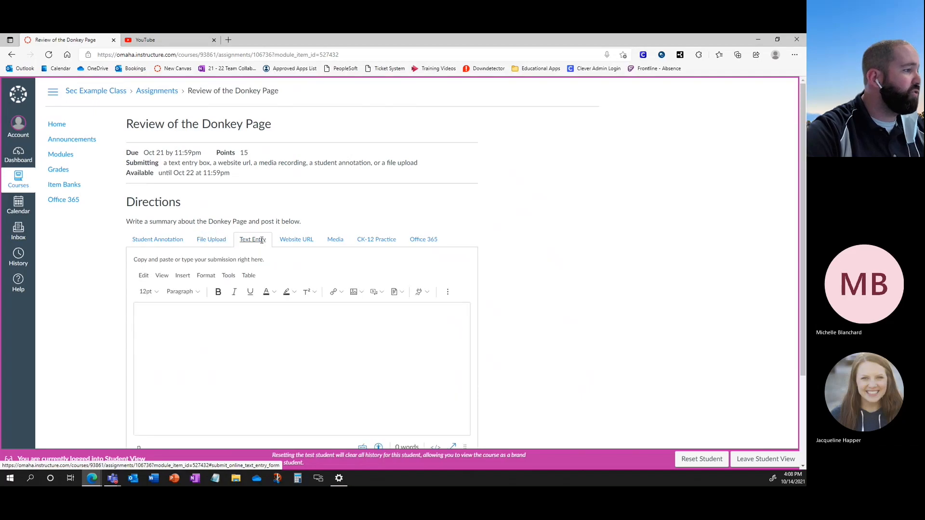
scroll(442, 262, down, 2)
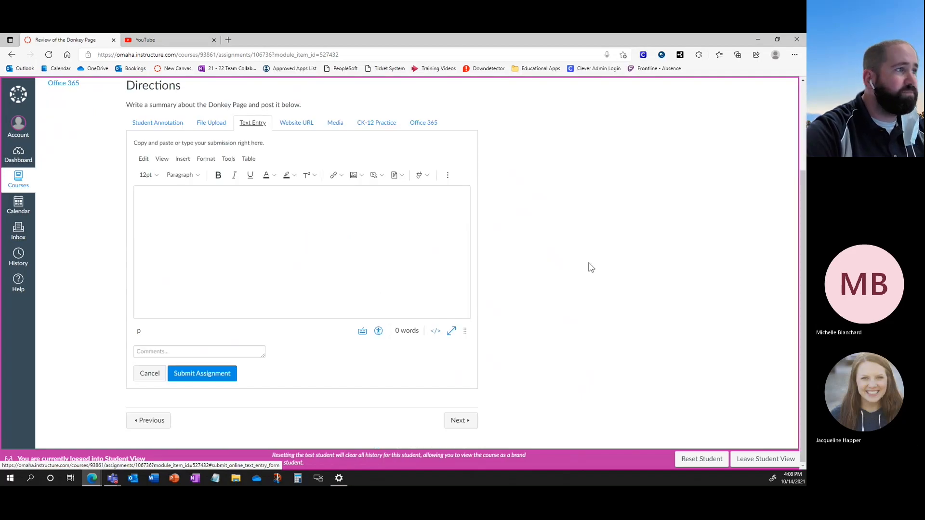
- Leave the assignment without submitting and go to the course home page in Student View
scroll(592, 268, up, 2)
scroll(590, 268, down, 1)
scroll(590, 267, up, 1)
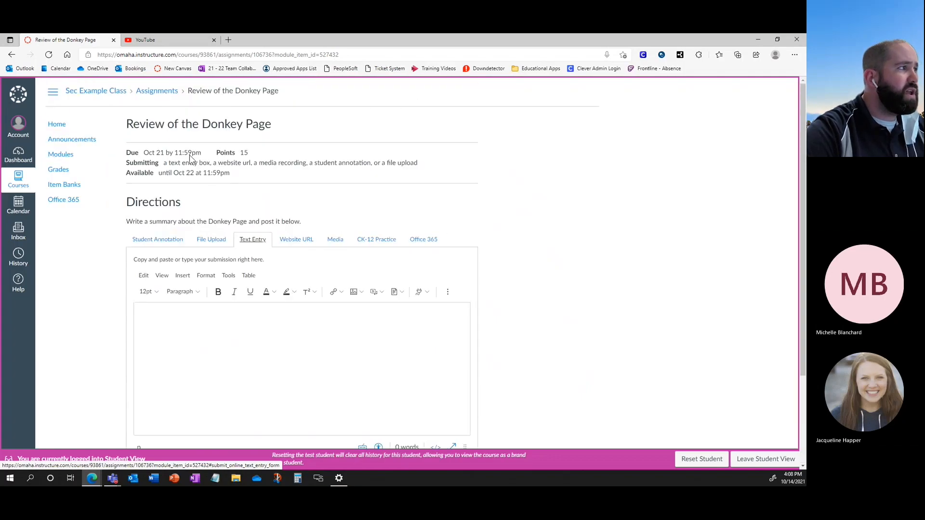
click(57, 125)
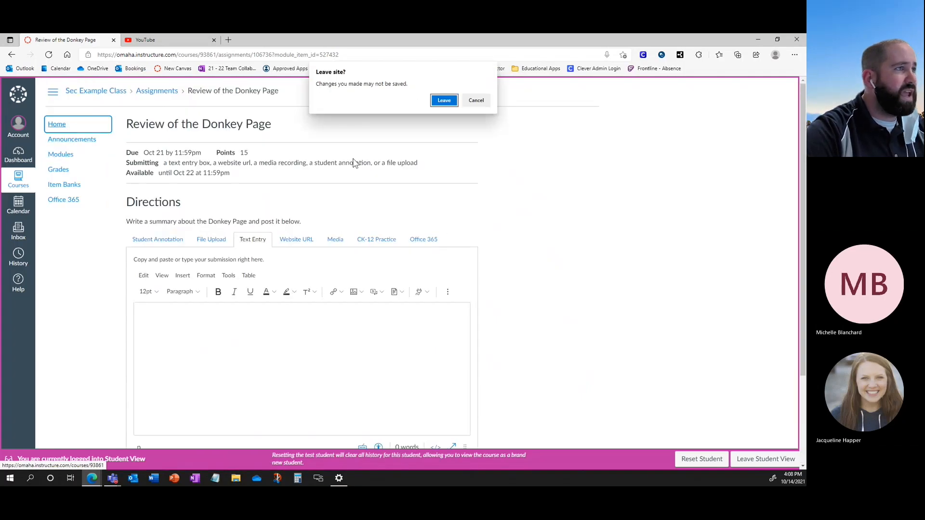
click(441, 103)
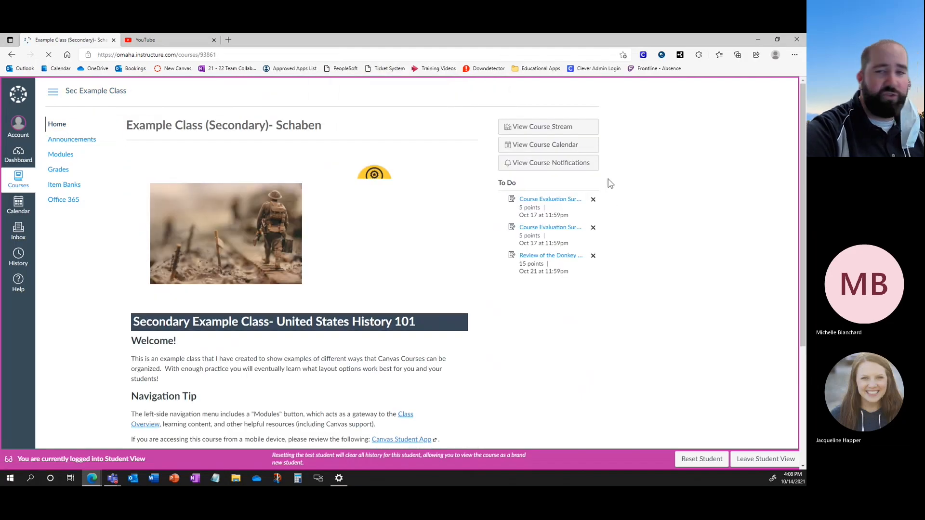